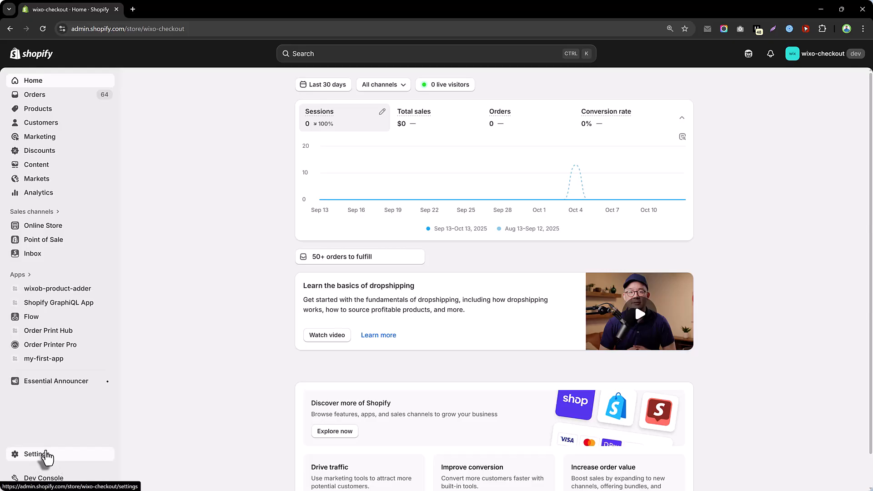
Open the app development page within the store's apps and sales channels settings
click(46, 453)
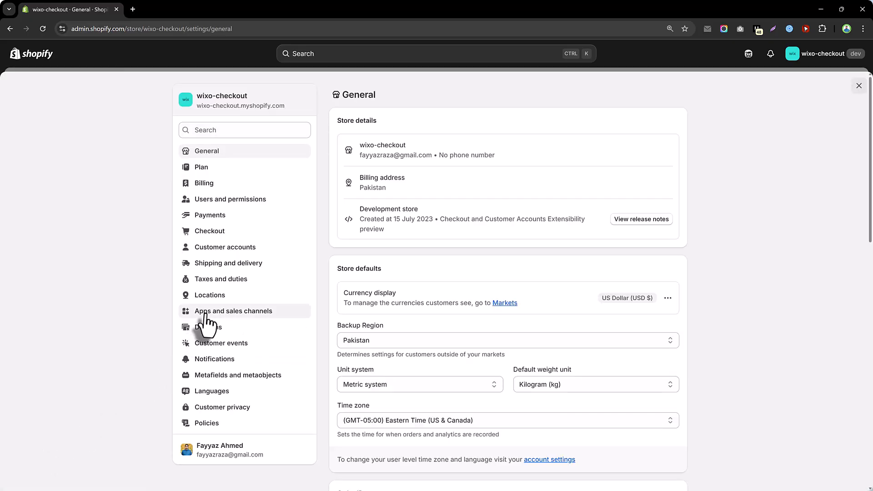
click(233, 311)
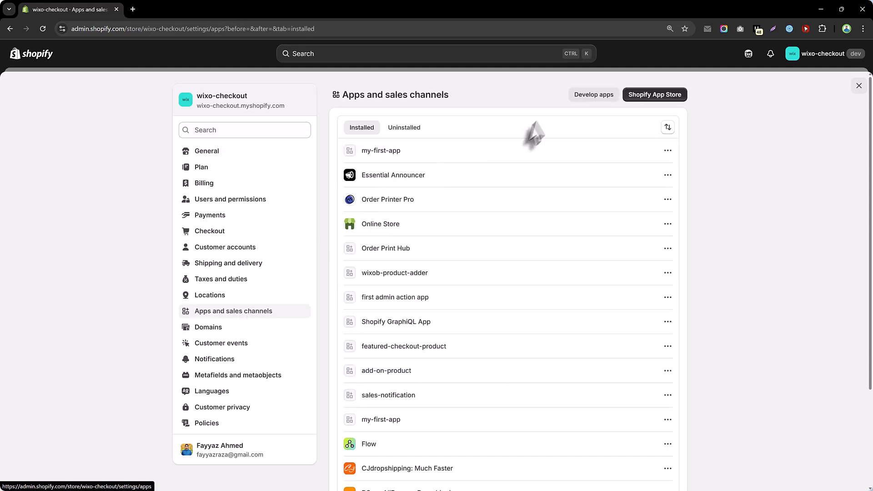
click(593, 97)
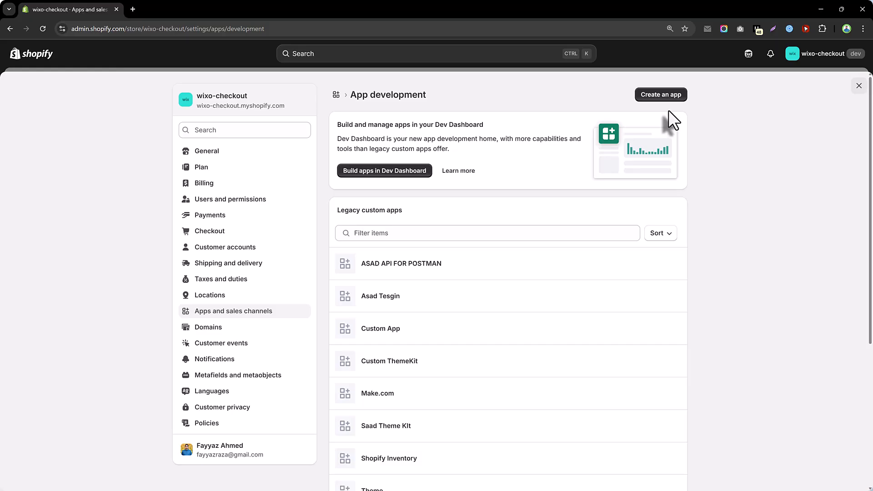
Create a custom app named "Youtube Tutorial", keeping the store owner as its app developer
click(661, 96)
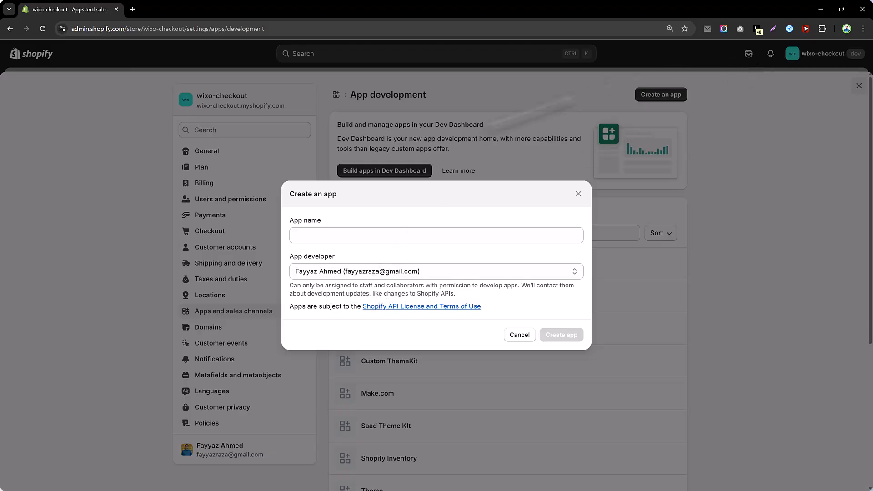
click(319, 234)
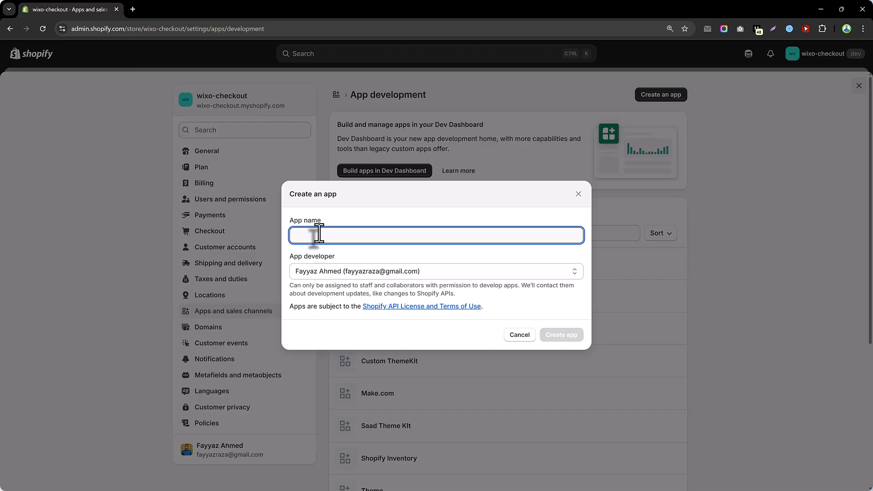
text(Youtube Tutorial)
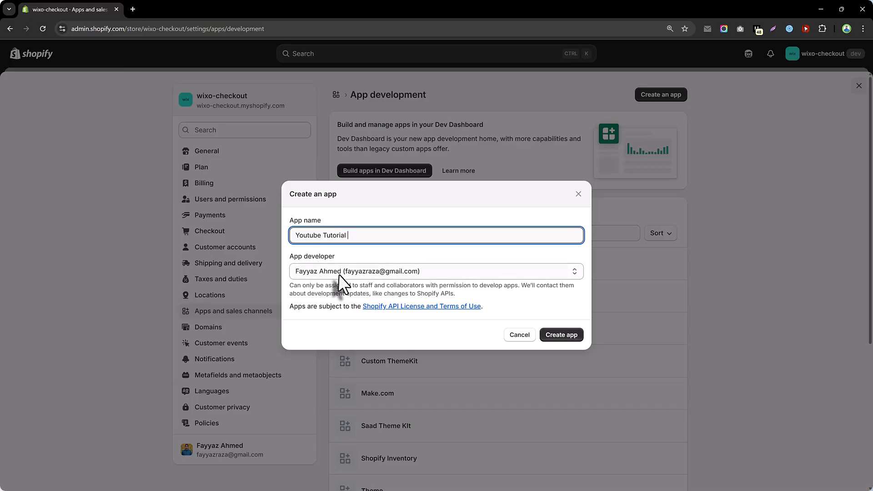
click(338, 274)
click(339, 273)
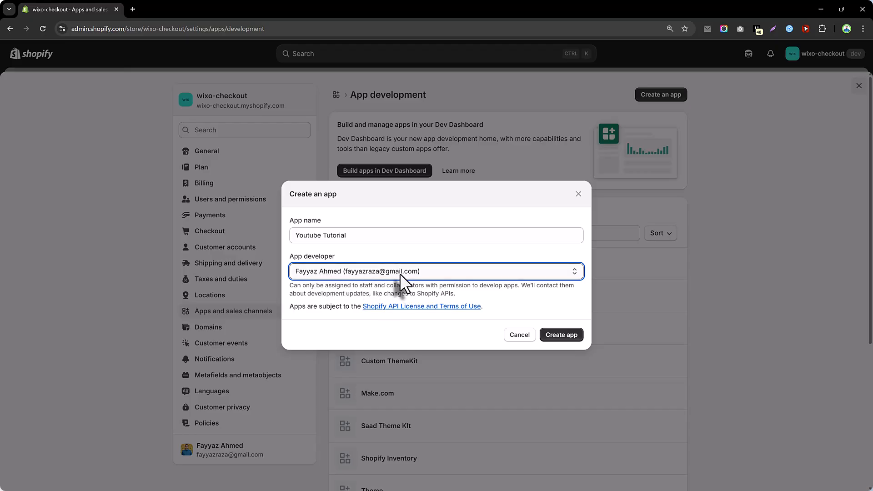
click(551, 340)
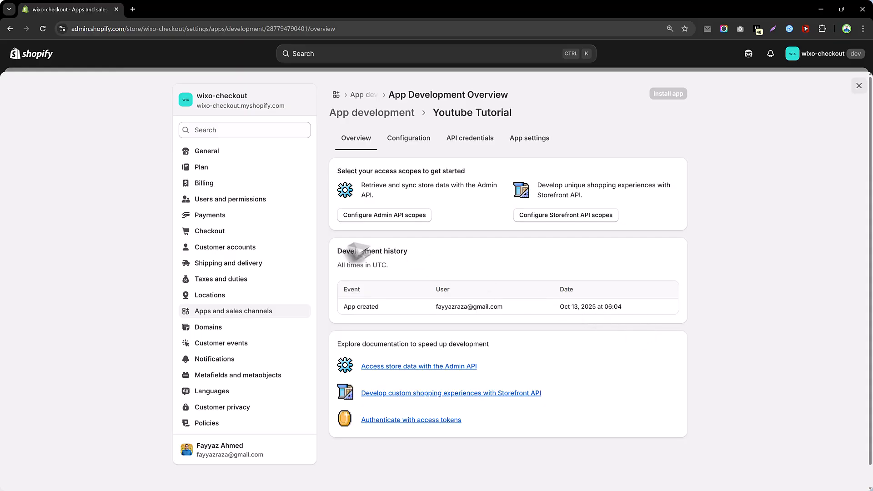
Examine the event, user and date entries in the new app's development history
drag(336, 253, 586, 326)
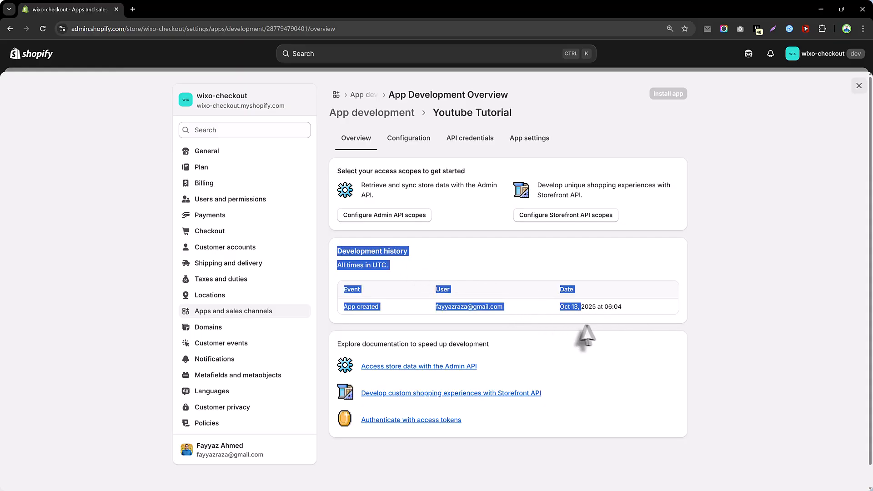
click(470, 275)
drag(342, 306, 377, 306)
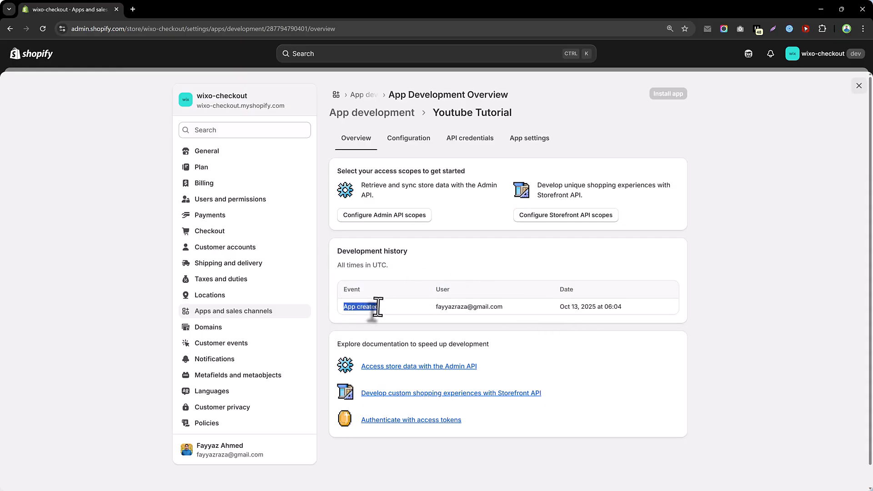
click(343, 307)
triple_click(364, 308)
click(441, 302)
drag(435, 307, 497, 307)
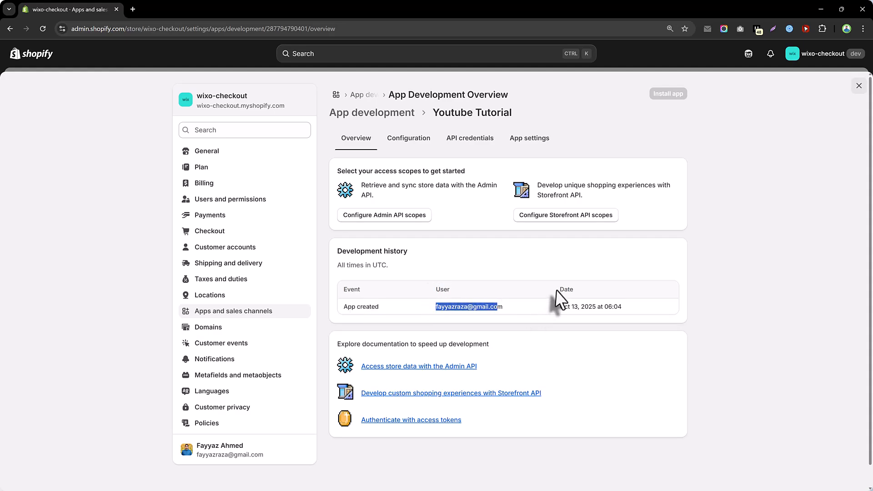
drag(559, 291, 572, 289)
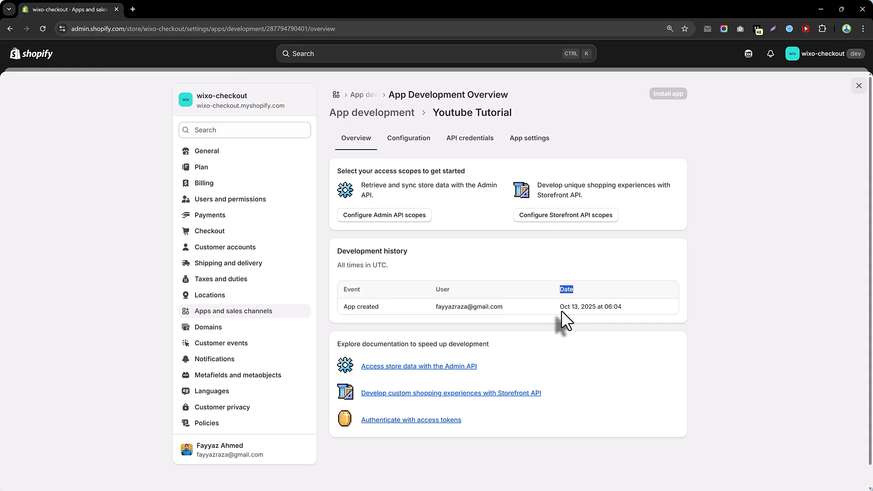
click(586, 311)
Open the app's Admin API scope configuration and browse the available access scopes
click(381, 219)
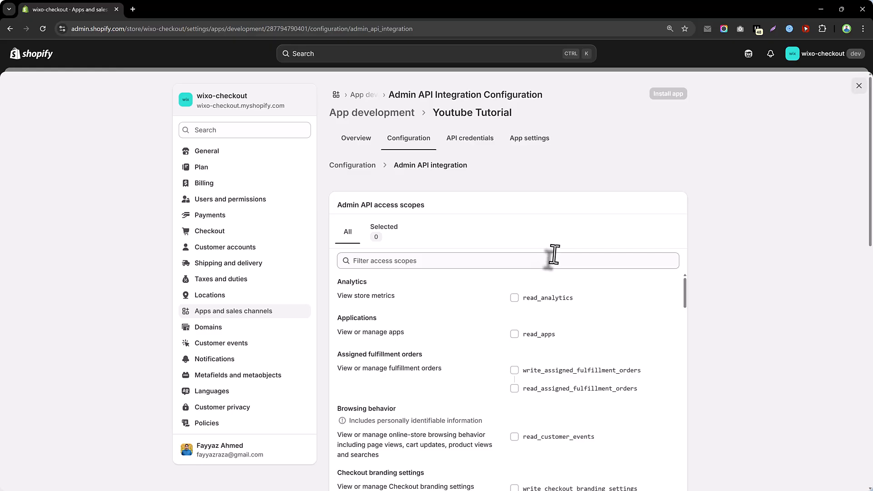
scroll(541, 278, down, 15)
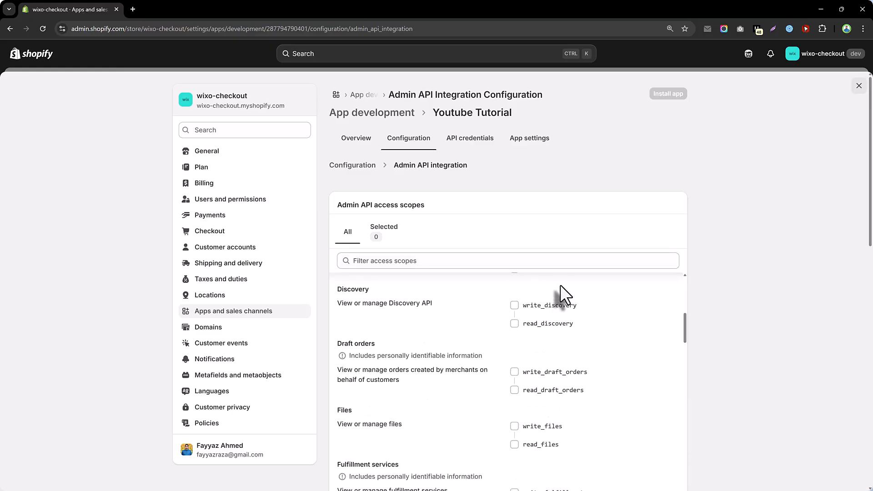
scroll(563, 297, down, 15)
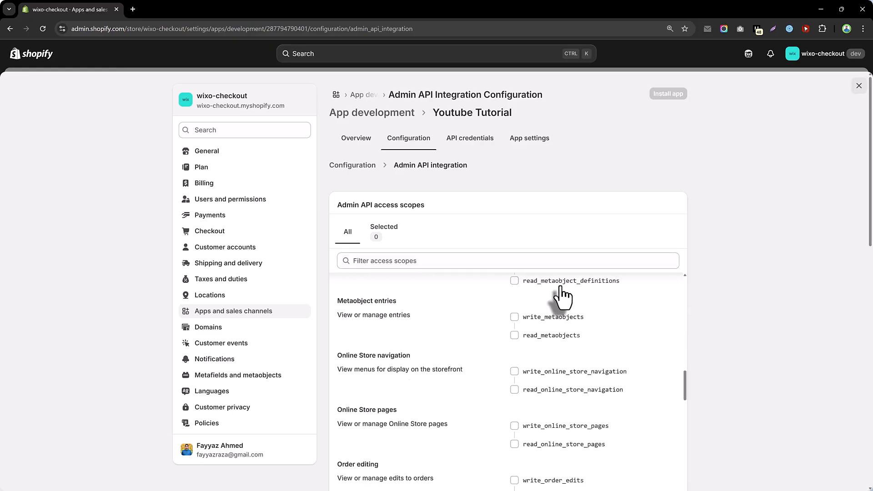
scroll(563, 297, up, 20)
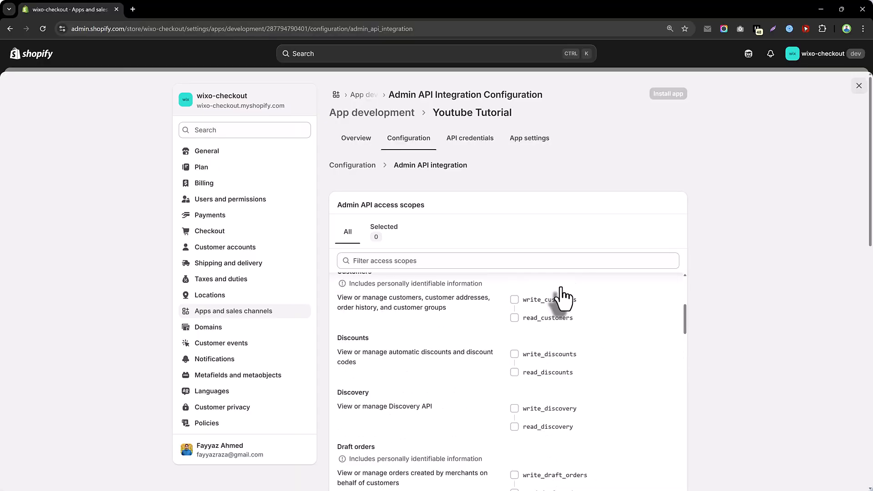
Filter the access scopes by "products" and enable write_products and read_products
click(411, 259)
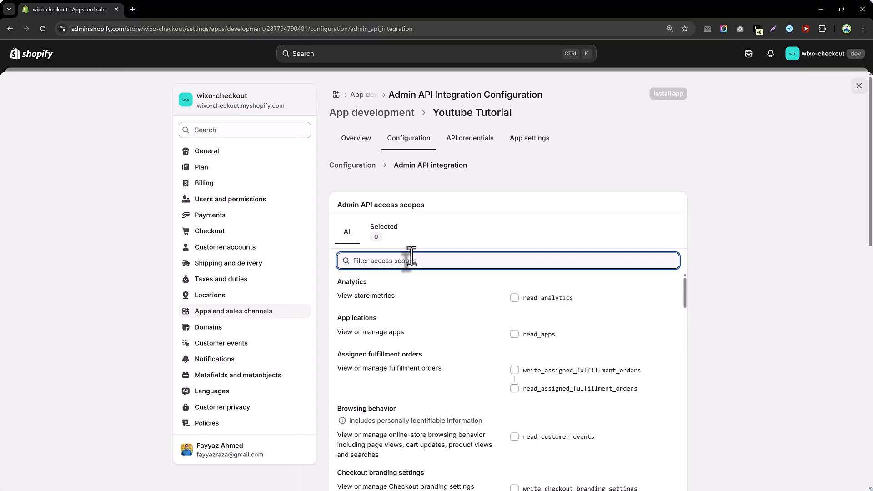
text(produt)
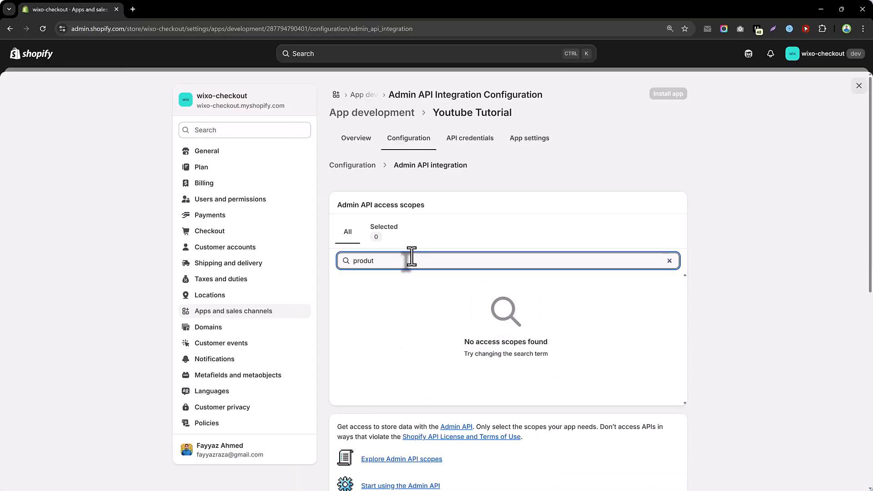
key(BackSpace)
text(ct)
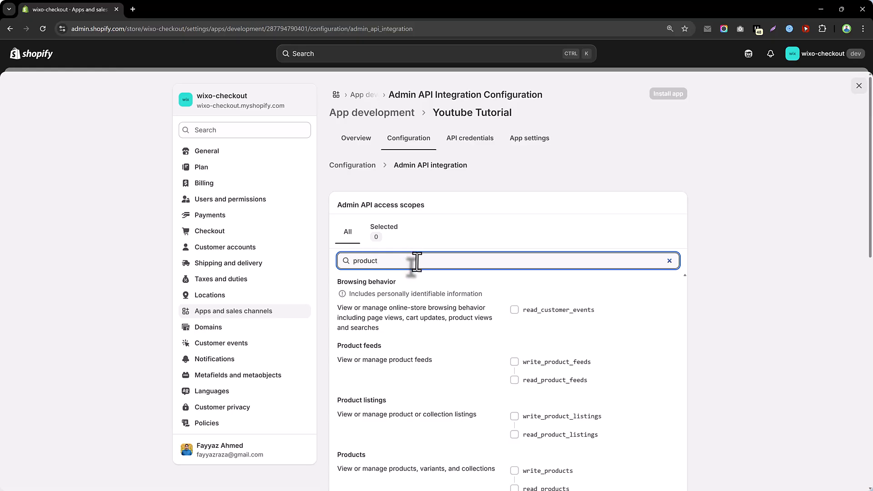
text(s)
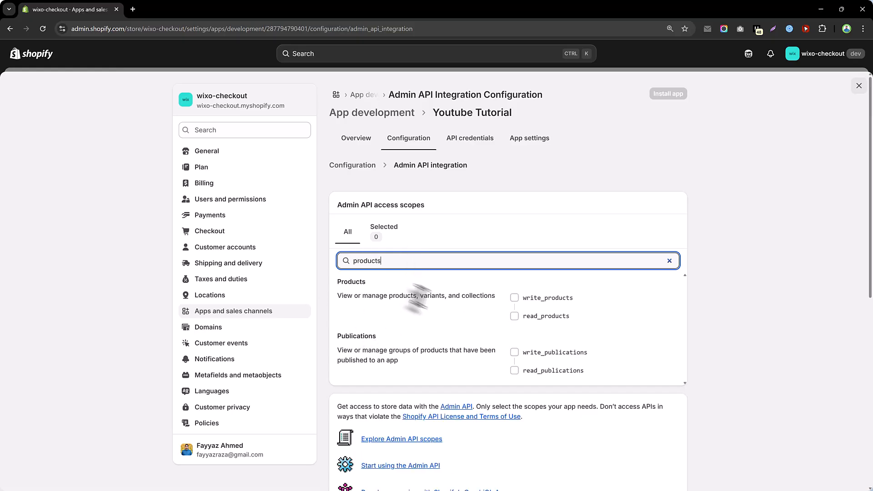
click(515, 298)
click(515, 316)
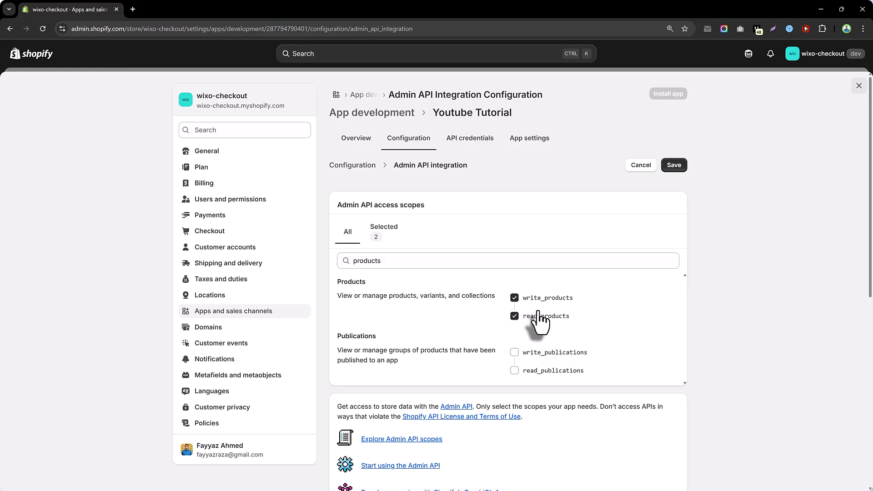
Filter the access scopes by "orders" and enable read_orders and write_orders
double_click(428, 259)
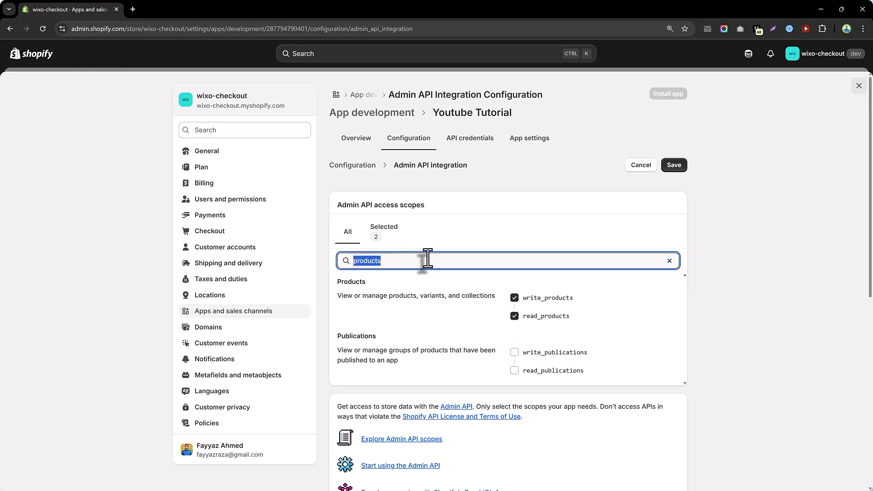
text(orders)
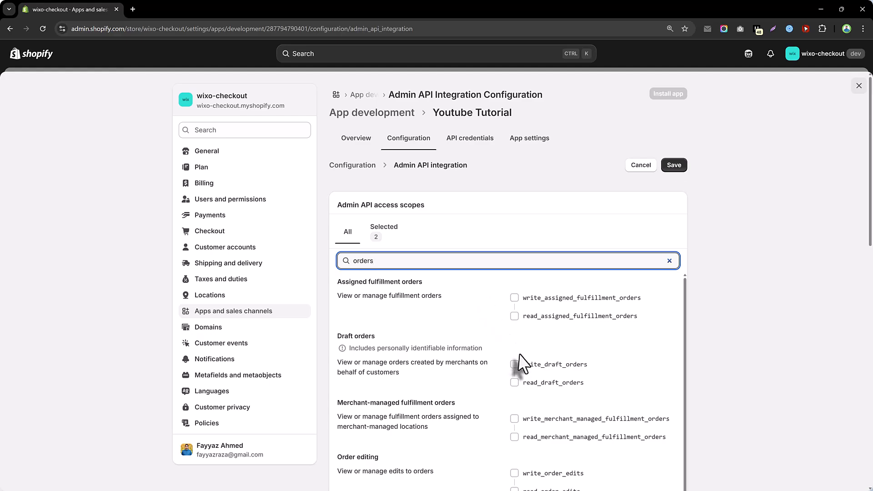
scroll(520, 353, down, 1)
scroll(516, 420, down, 1)
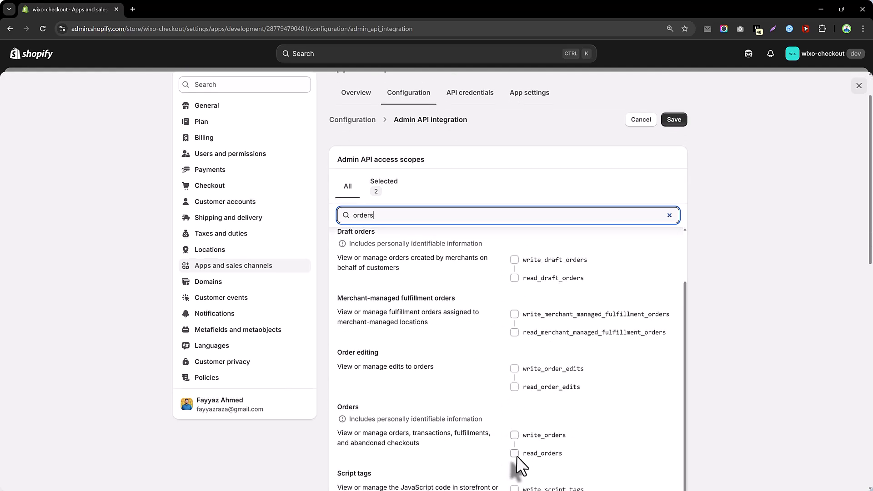
click(514, 453)
click(514, 436)
scroll(522, 366, down, 2)
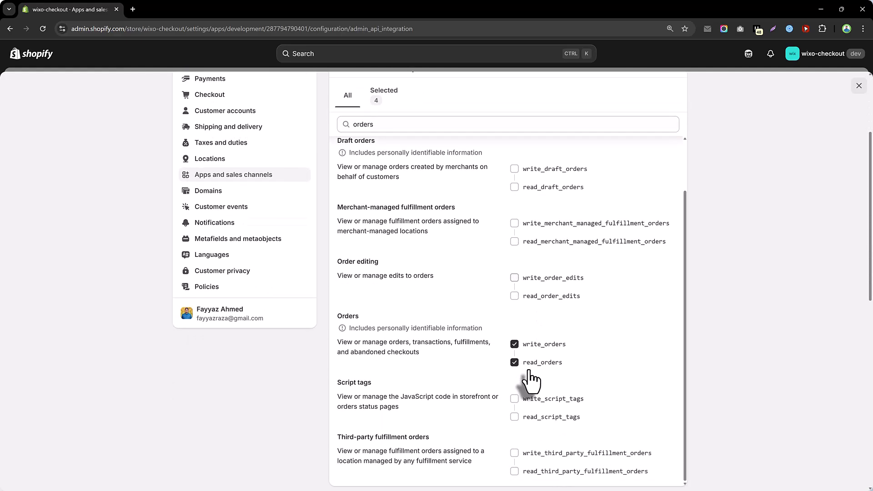
scroll(523, 359, down, 2)
Clear the access scope filter and save the Admin API integration configuration
scroll(526, 336, up, 6)
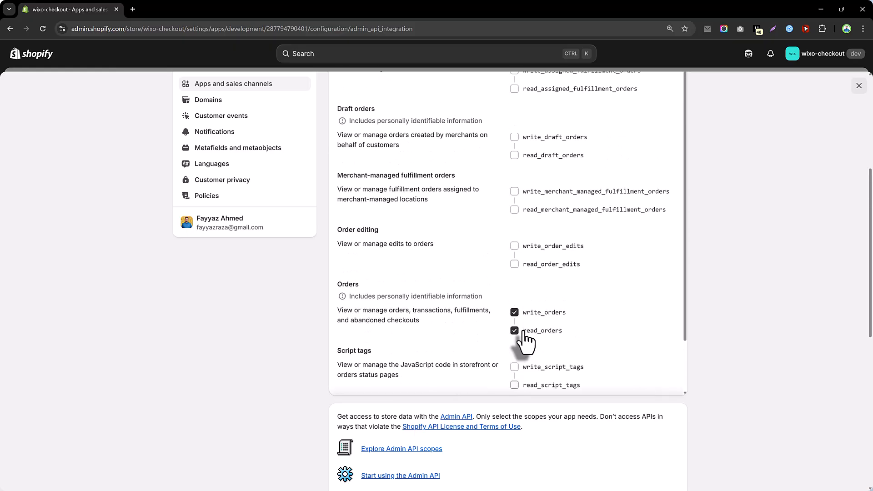
click(390, 258)
double_click(391, 260)
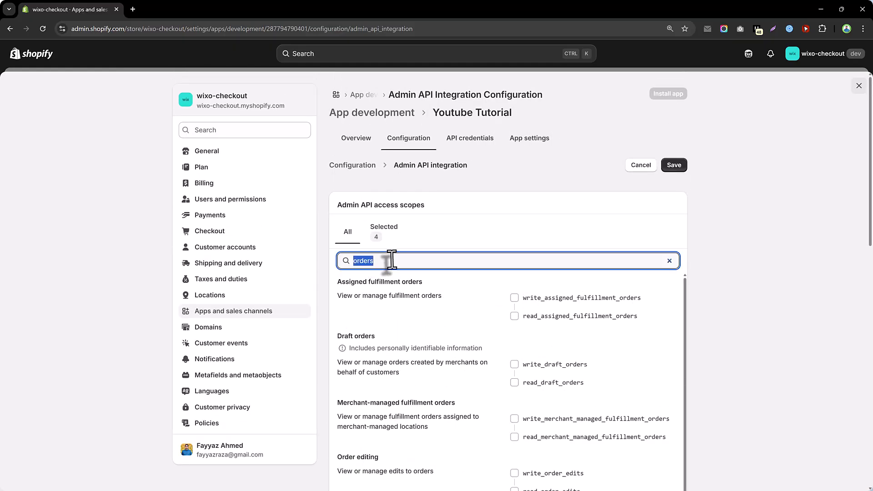
key(BackSpace)
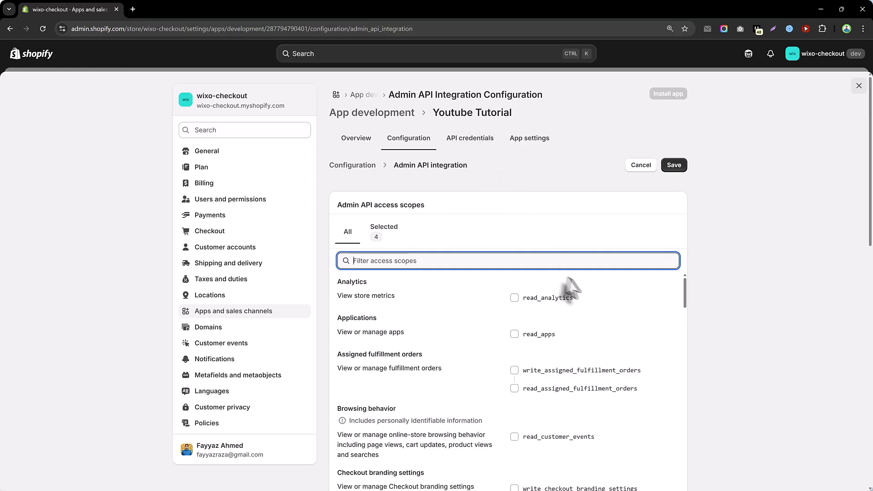
scroll(587, 304, down, 1)
scroll(586, 304, down, 1)
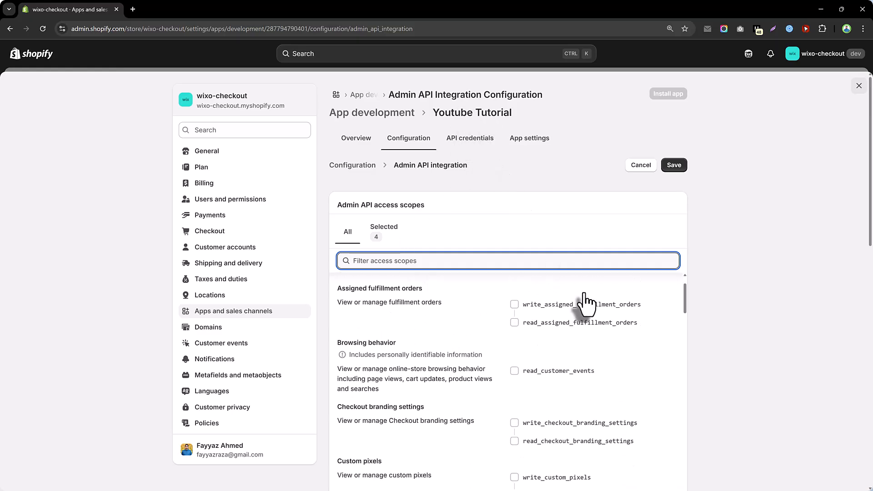
click(669, 168)
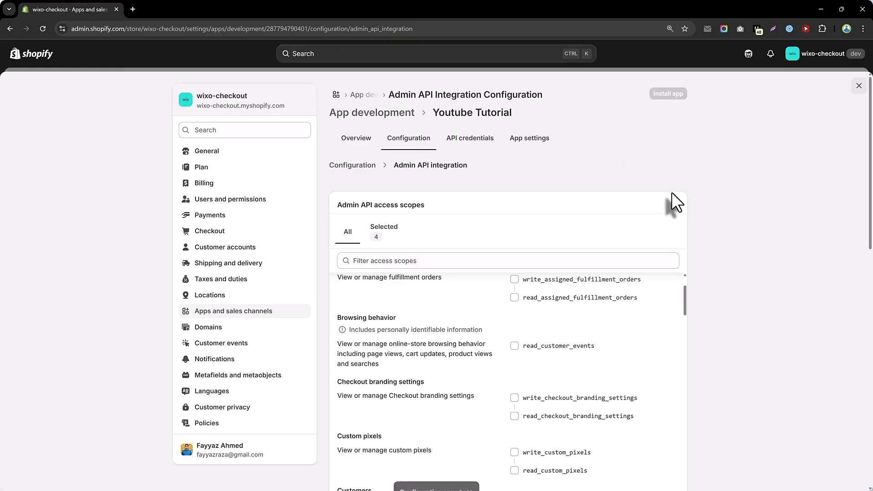
Return to the app overview and examine the development history entry for the Admin API scope change
click(356, 138)
scroll(596, 196, down, 2)
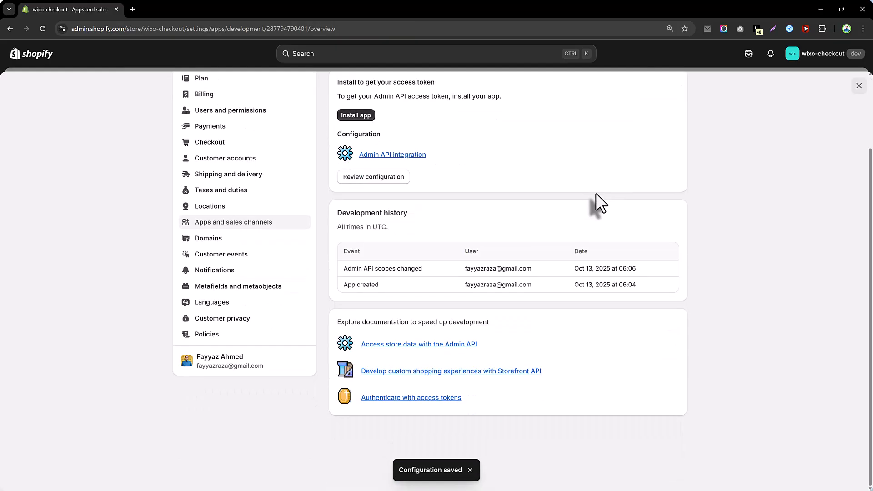
scroll(594, 200, up, 1)
drag(352, 314, 423, 314)
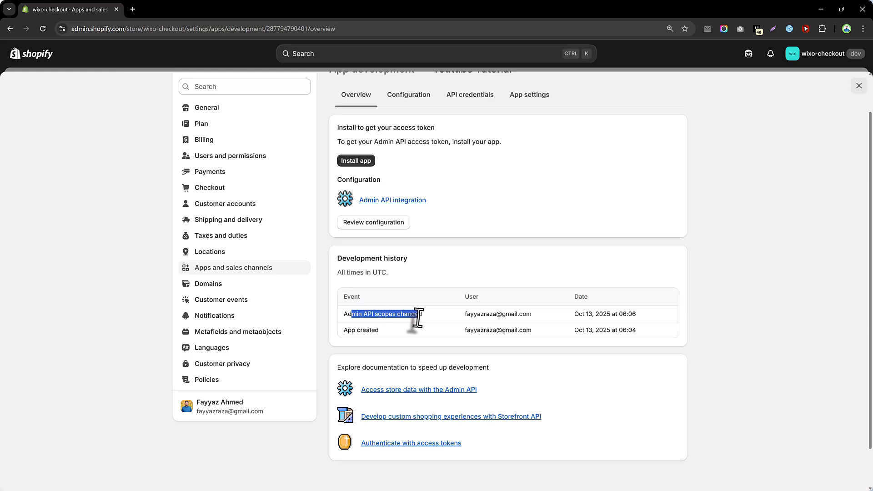
double_click(410, 314)
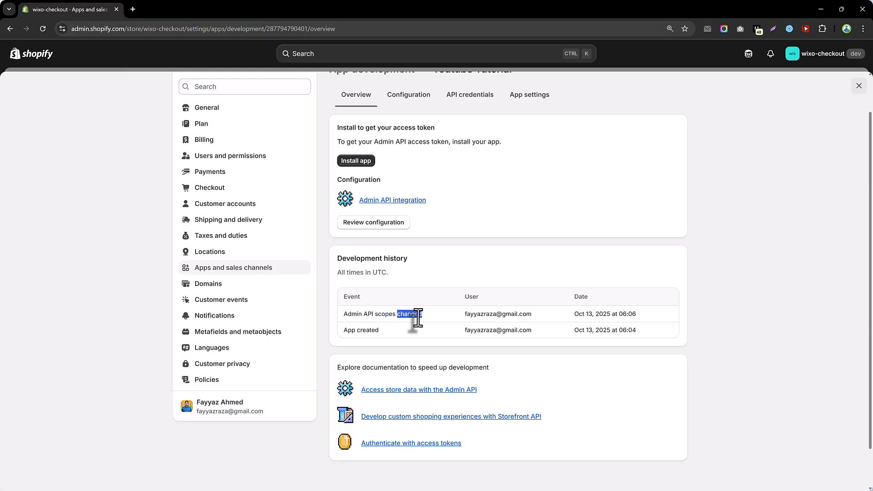
drag(475, 312, 477, 319)
triple_click(480, 314)
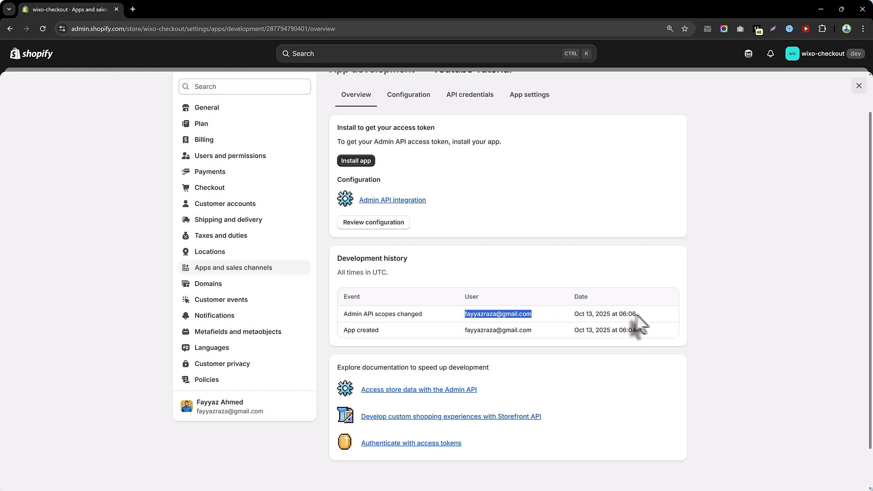
double_click(622, 314)
scroll(522, 250, up, 1)
scroll(522, 252, up, 1)
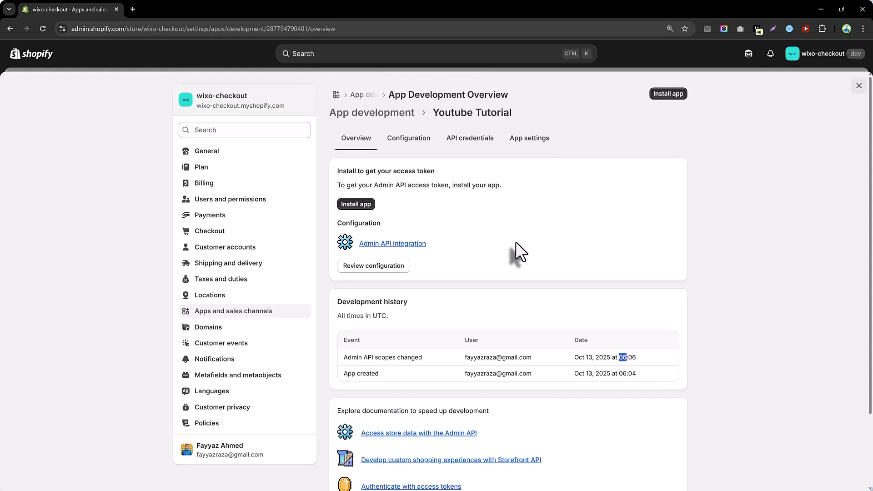
Install the Youtube Tutorial app on the wixo-checkout store, and reveal and copy its Admin API access token
click(364, 205)
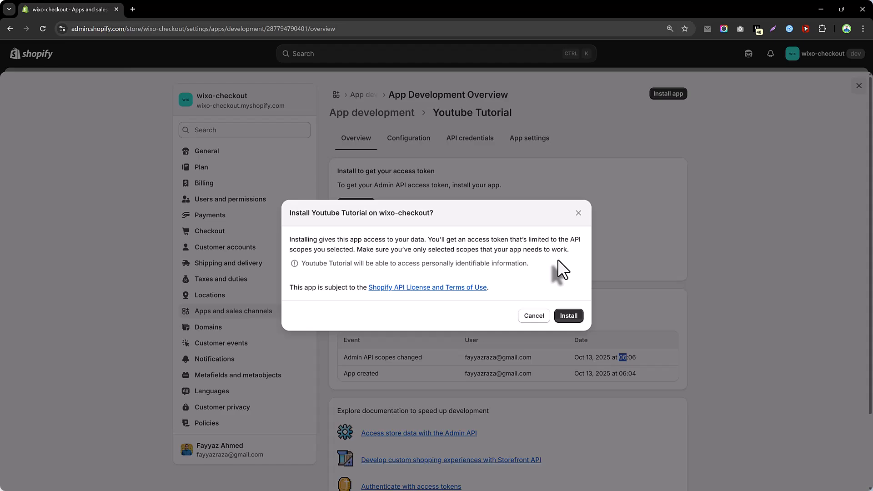
click(568, 316)
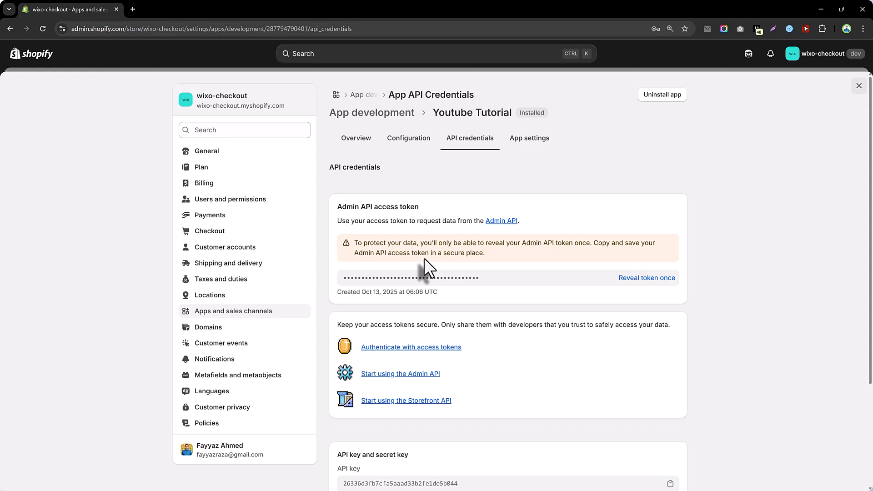
click(634, 278)
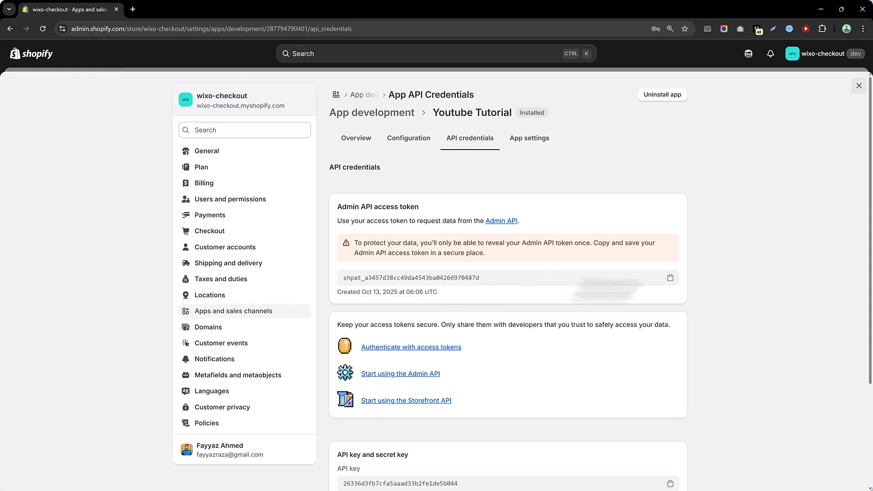
click(671, 278)
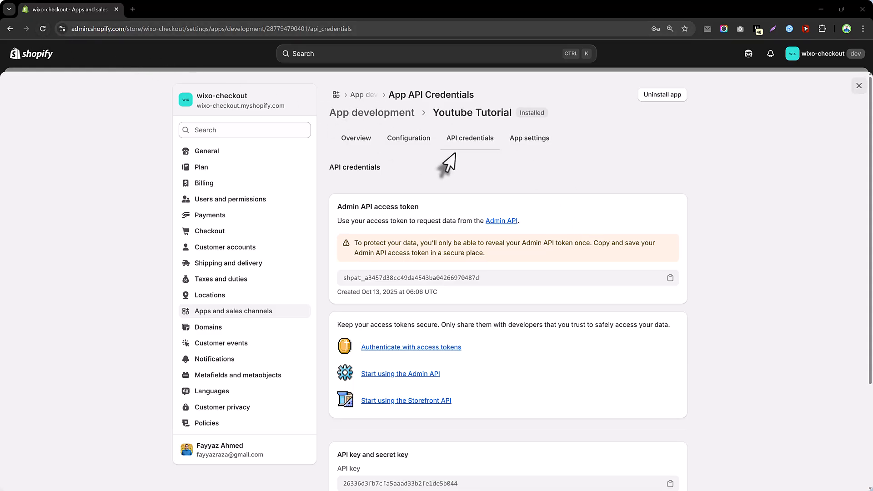
Reload the API credentials page, dismiss the Dev Console, and examine the masked Admin API access token
click(43, 29)
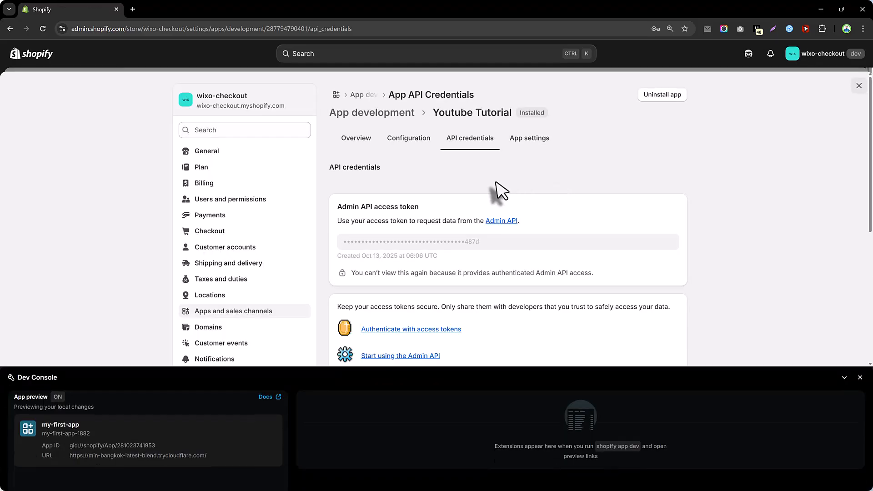
click(860, 379)
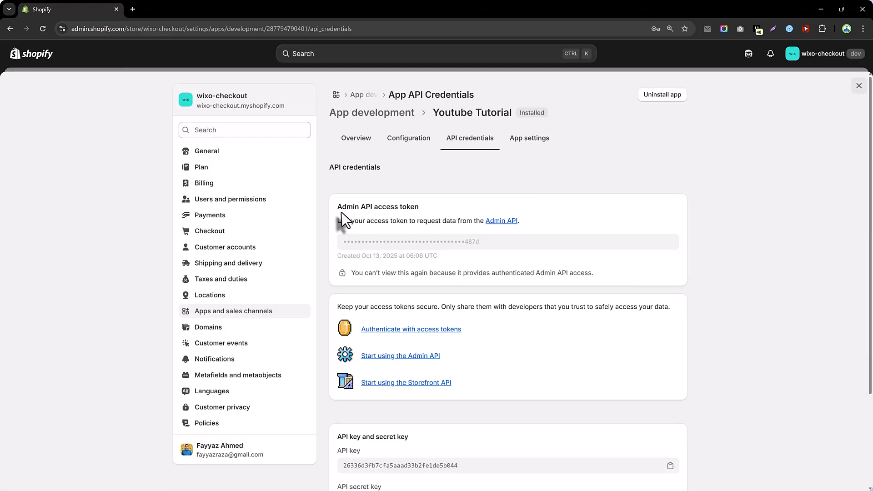
drag(342, 221, 376, 212)
click(359, 244)
drag(464, 244, 474, 241)
Uninstall and reinstall the app on the store, and copy the newly revealed Admin API access token
click(645, 101)
click(564, 299)
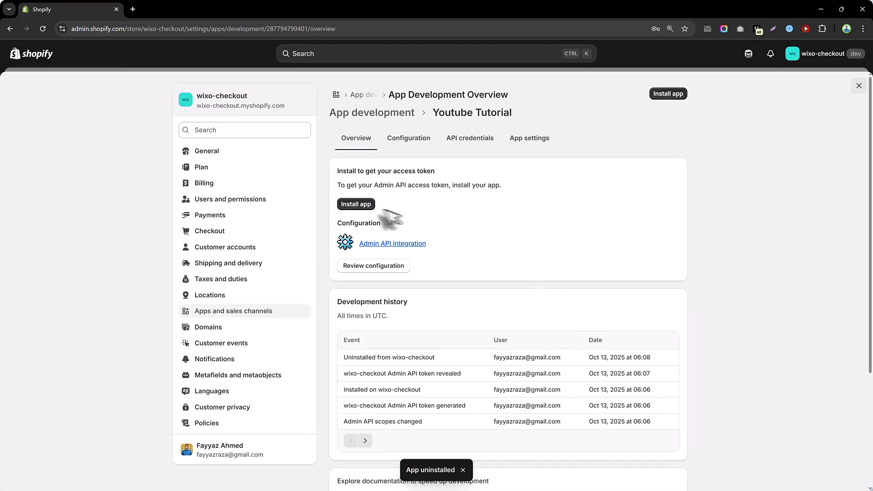
click(353, 205)
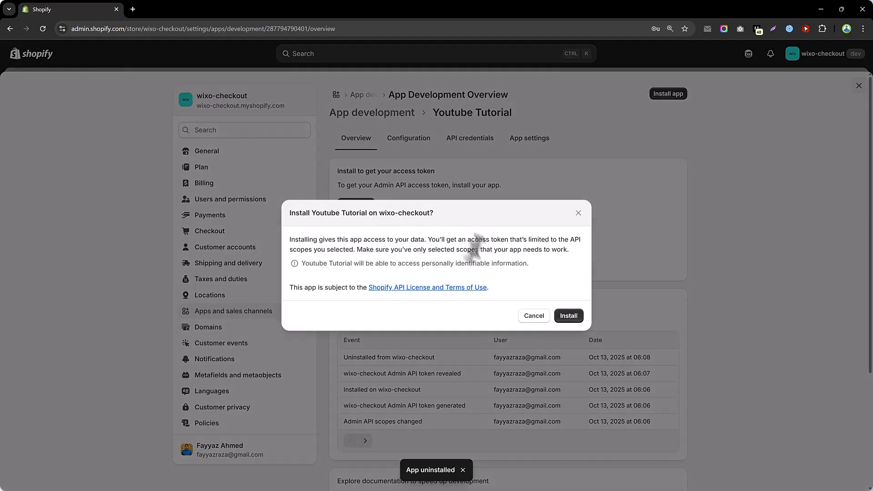
click(564, 318)
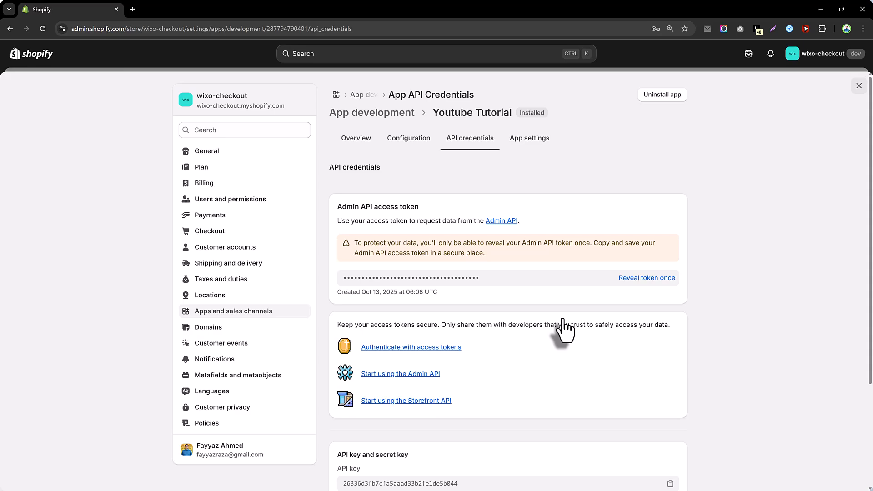
click(641, 278)
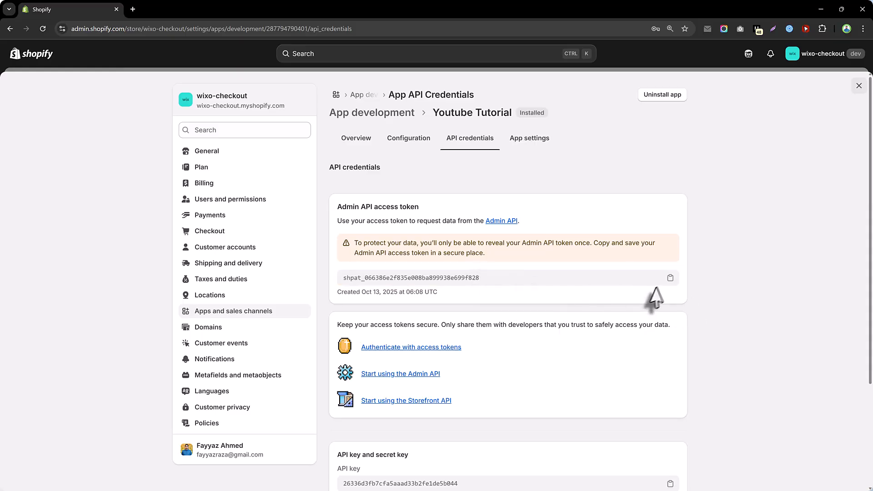
click(670, 279)
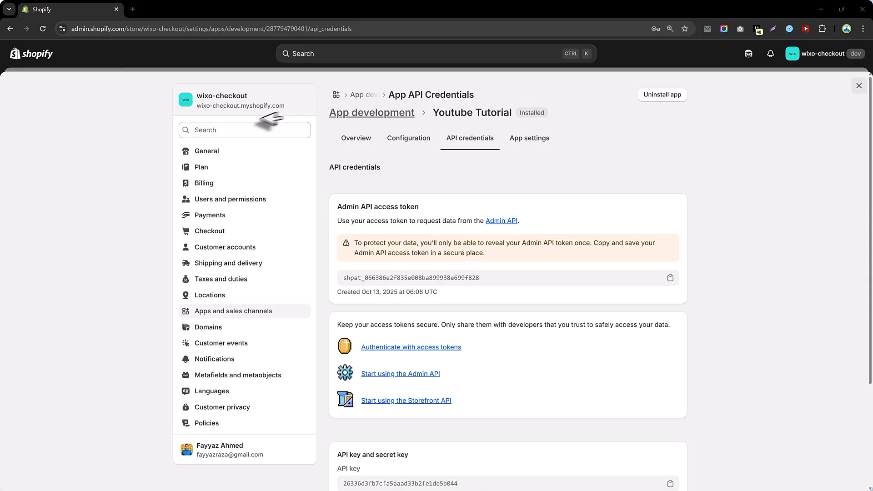
Open the app settings and examine the app name, description, primary contact and development update contact fields
click(523, 153)
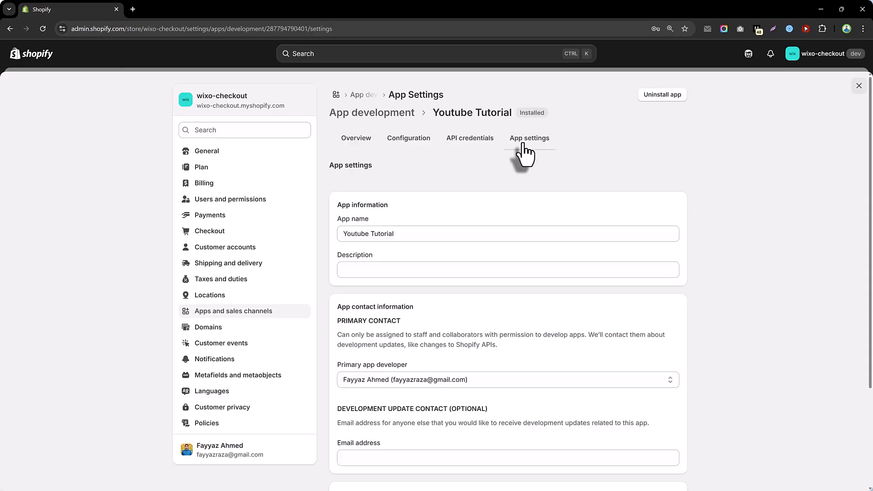
double_click(350, 234)
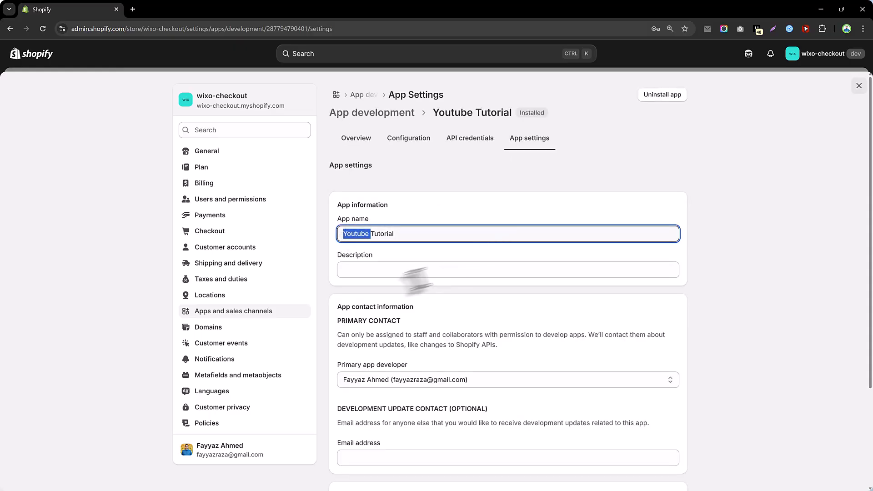
click(394, 273)
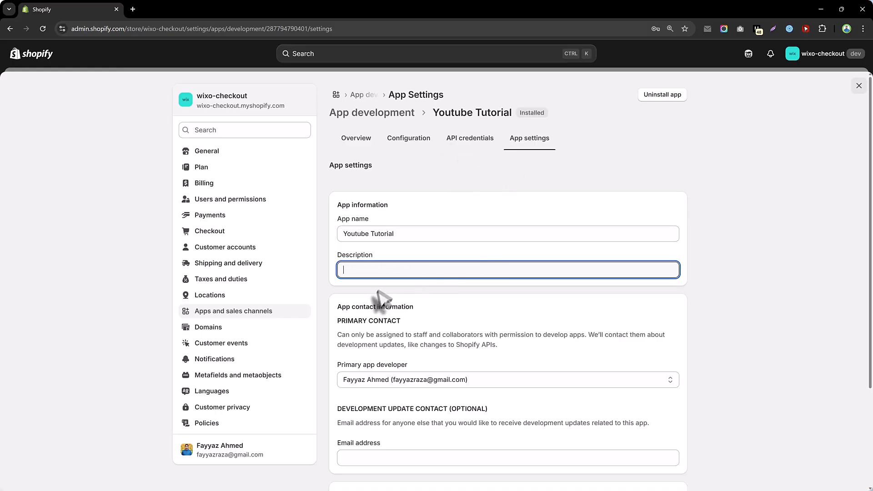
drag(347, 320, 400, 321)
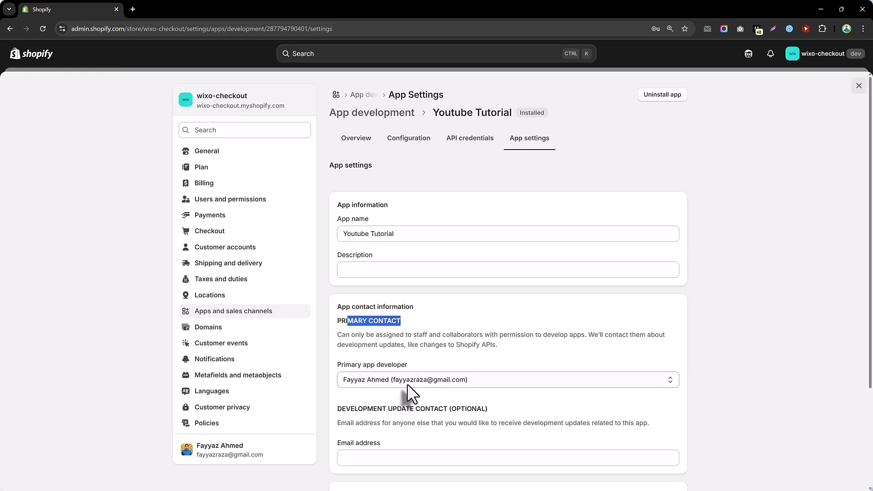
scroll(408, 384, down, 2)
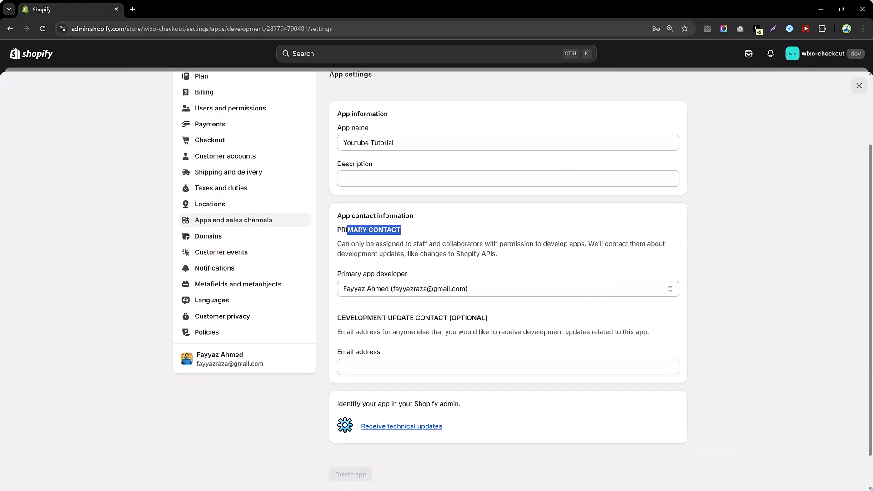
scroll(562, 336, up, 2)
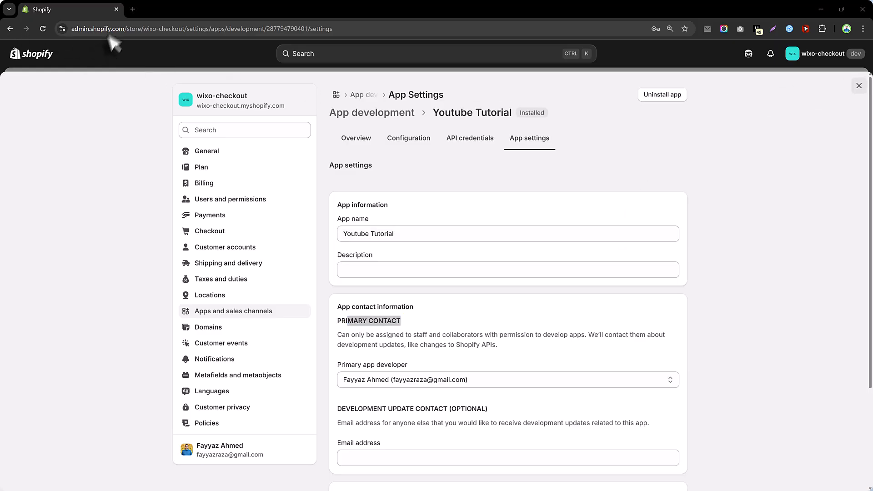
Search the web in a new tab for "shopify product rest api" and open Shopify's REST Admin API reference
click(132, 9)
click(129, 29)
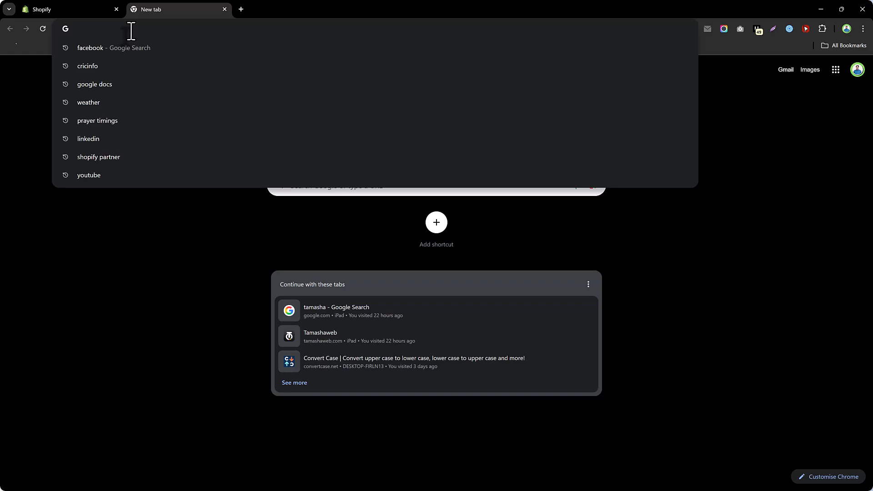
text(shopify p)
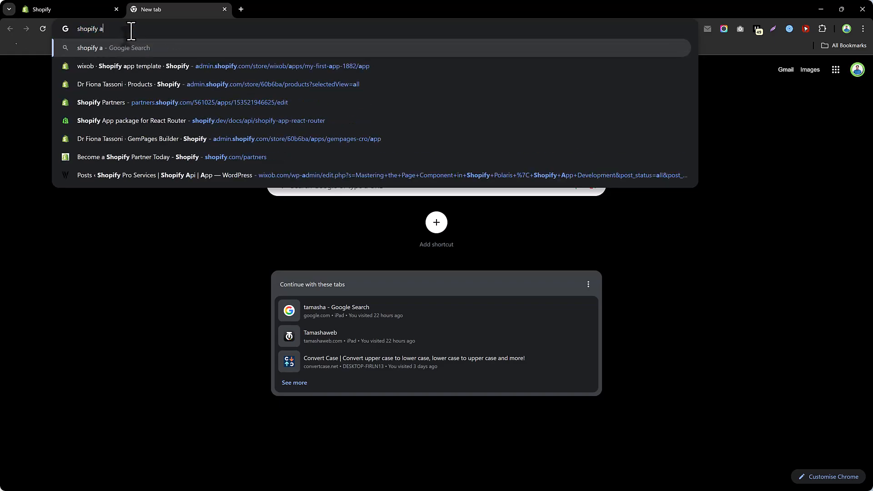
text(roduct)
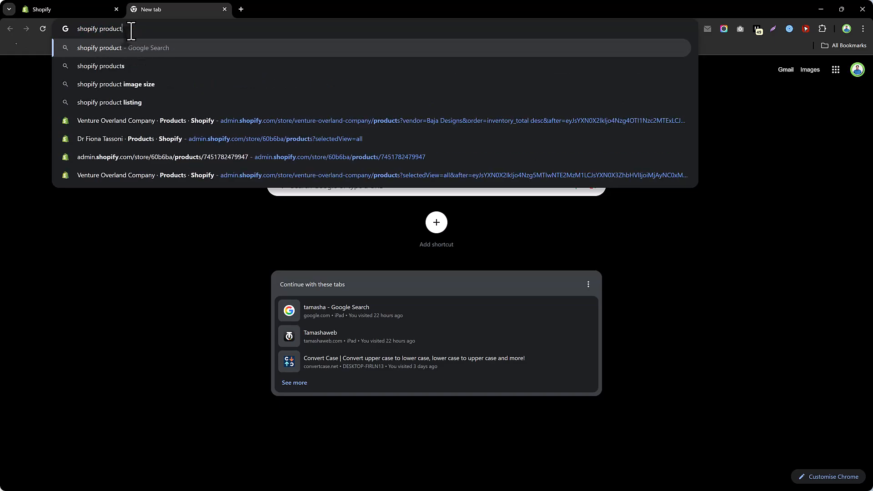
text( rest api)
key(Return)
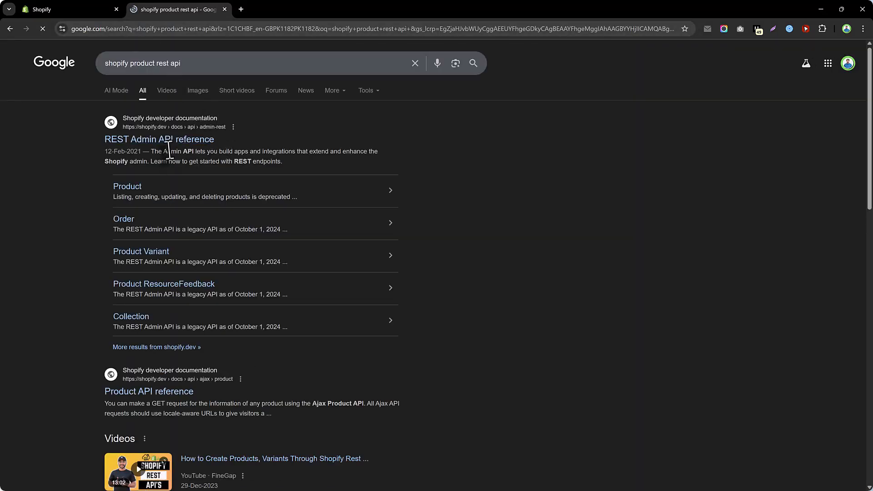
click(171, 141)
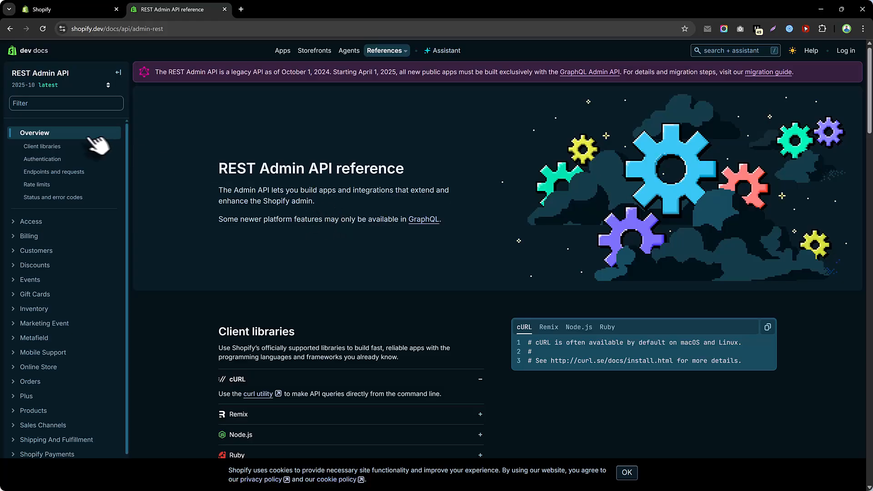
Go to the Client libraries section and expand the Remix, Node.js and Other entries to review them
click(57, 149)
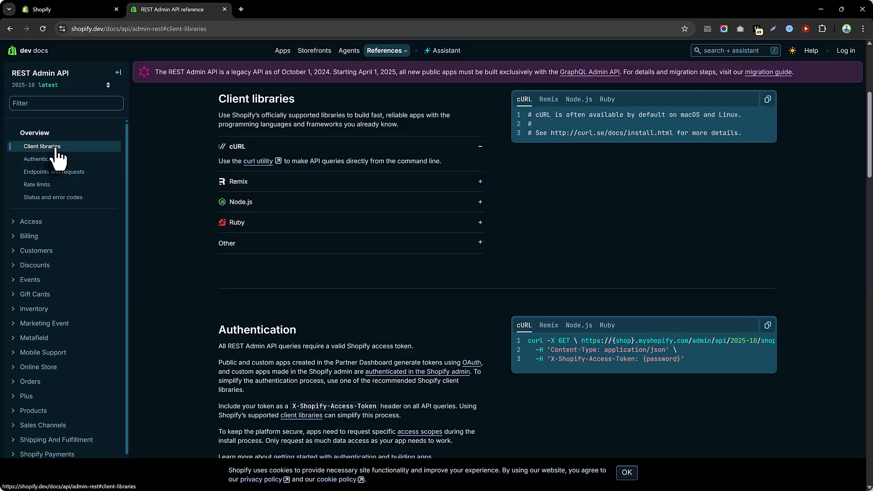
click(279, 181)
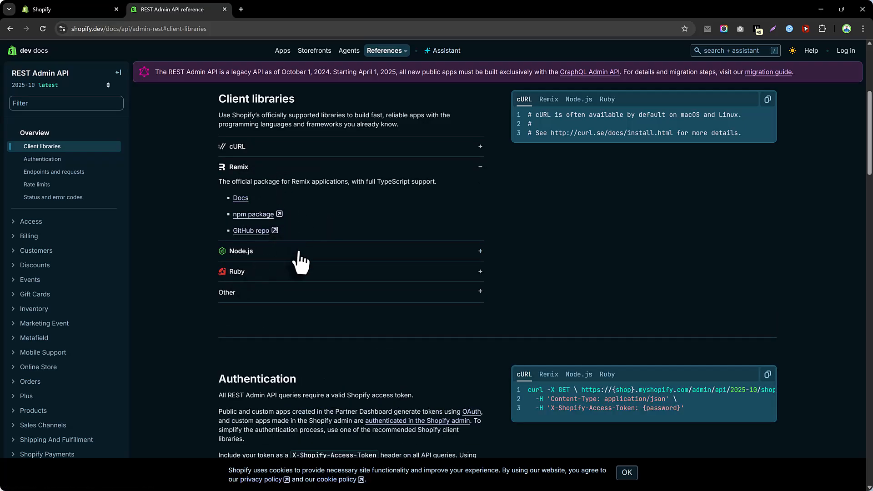
click(351, 251)
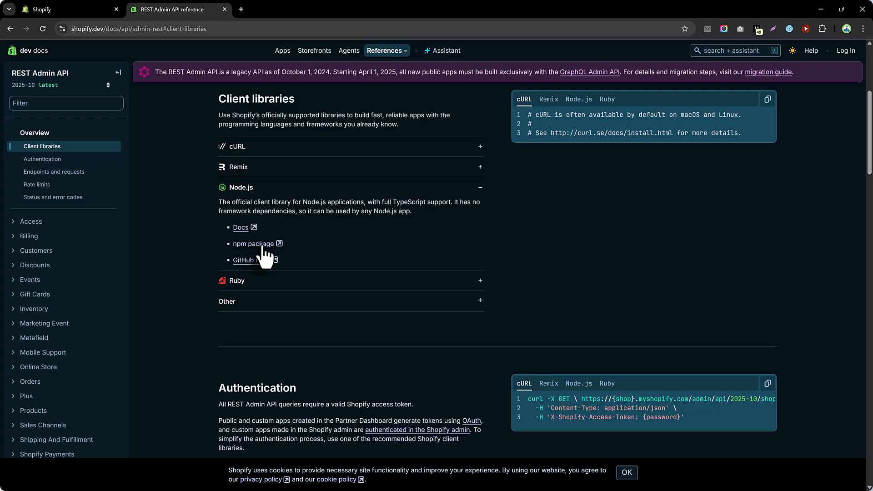
click(316, 296)
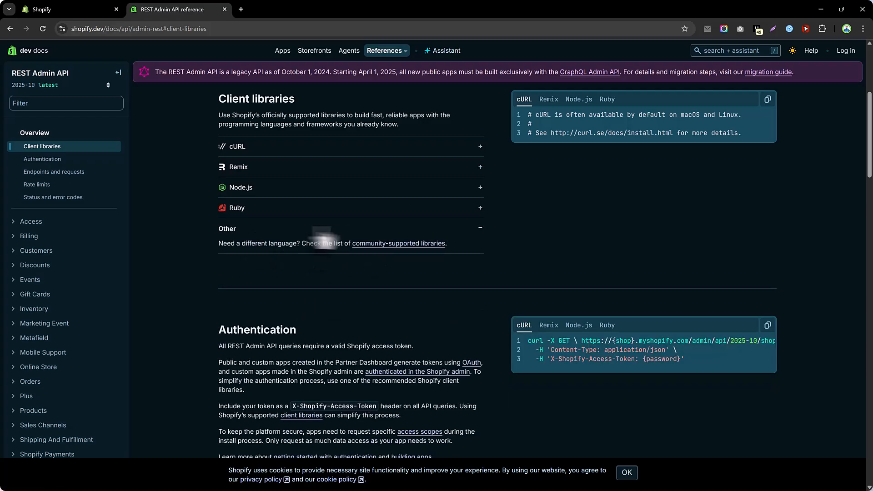
Read the Authentication section's access token requirement and the X-Shopify-Access-Token header in its cURL example
scroll(328, 227, down, 1)
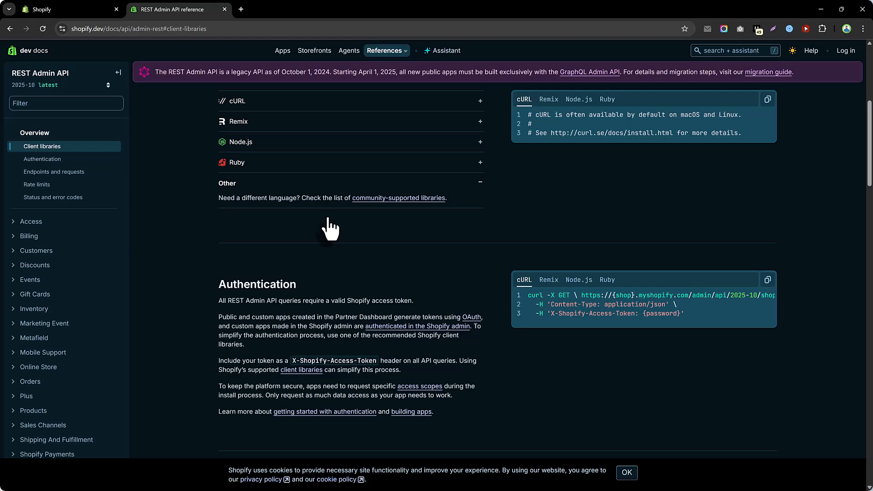
scroll(330, 229, down, 1)
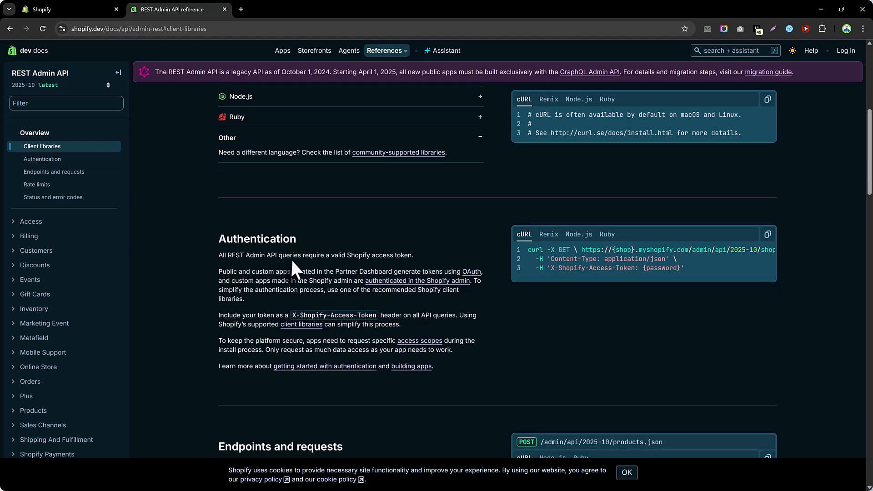
double_click(338, 255)
double_click(359, 258)
click(391, 259)
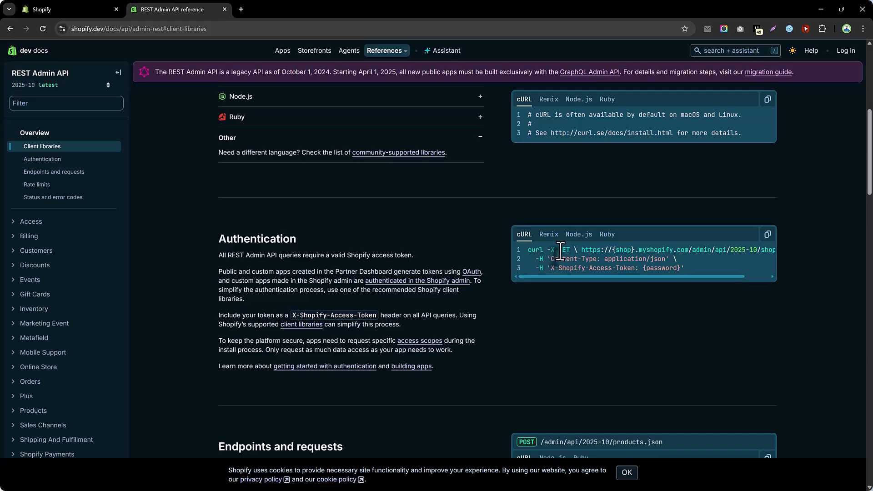
drag(699, 276, 636, 281)
drag(551, 259, 636, 268)
click(541, 271)
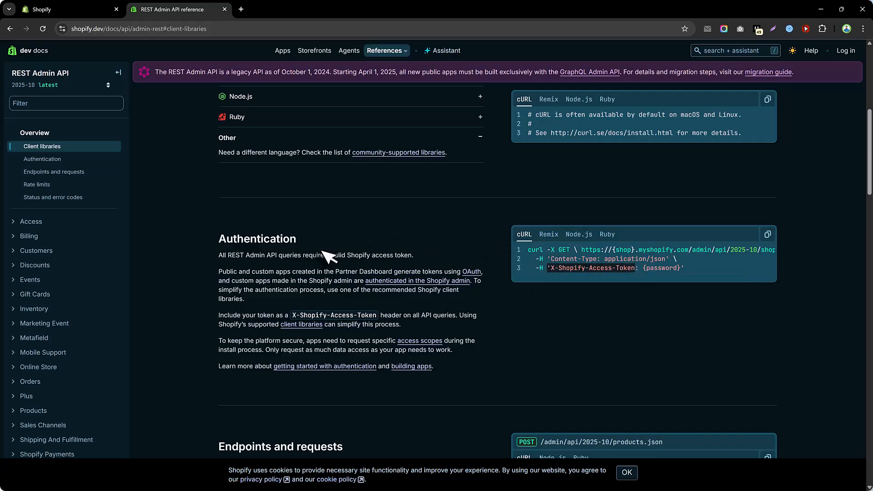
Review the Endpoints and requests section, including the example POST request for creating a product, and return to Authentication
scroll(320, 249, down, 3)
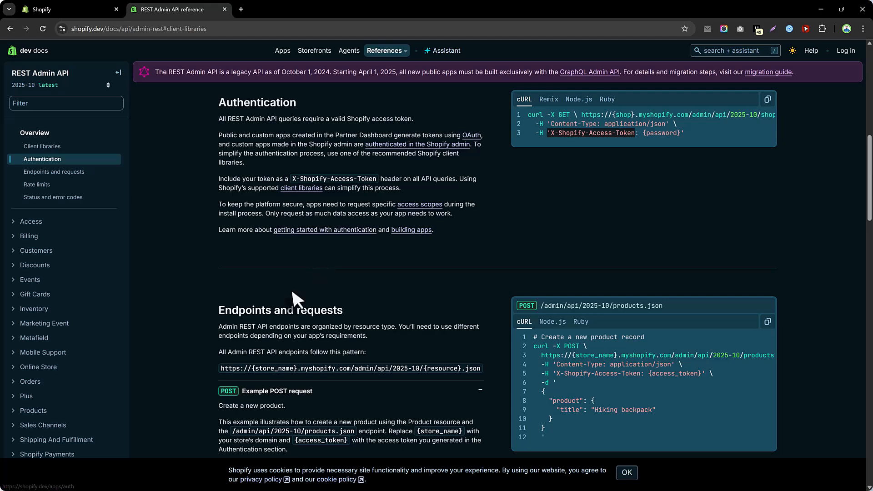
scroll(306, 301, down, 1)
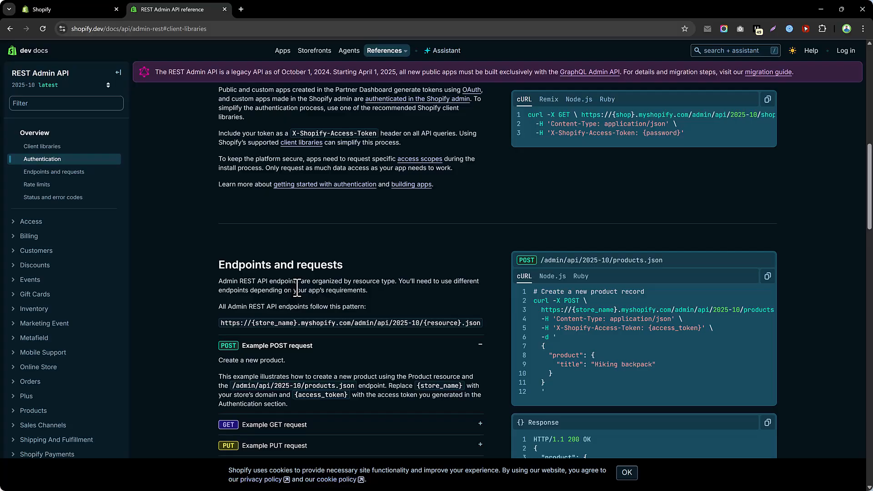
scroll(322, 295, down, 1)
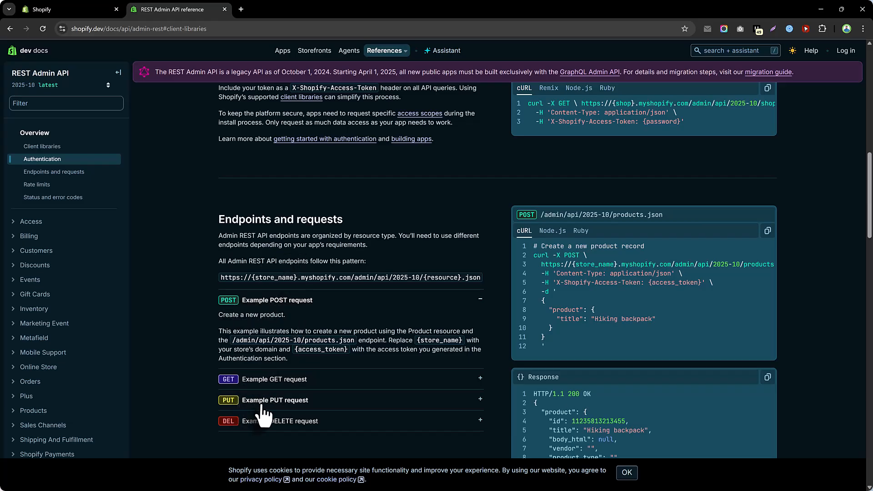
scroll(345, 400, down, 3)
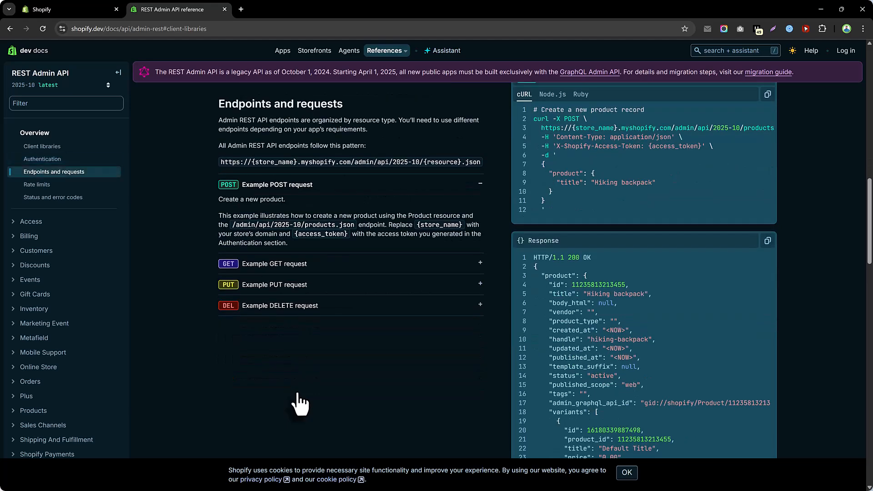
scroll(296, 400, up, 4)
scroll(298, 400, up, 4)
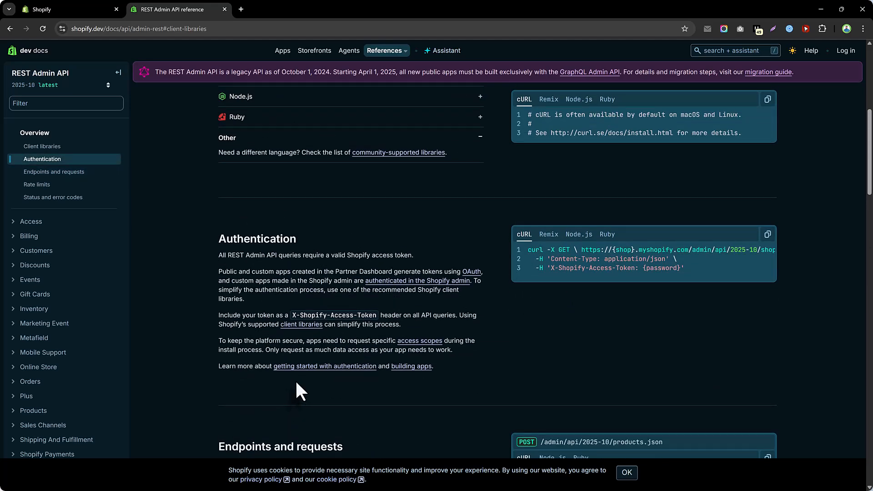
Copy the Authentication section's cURL example from the Shopify docs, switch to Postman and paste it into a new request
scroll(297, 387, up, 1)
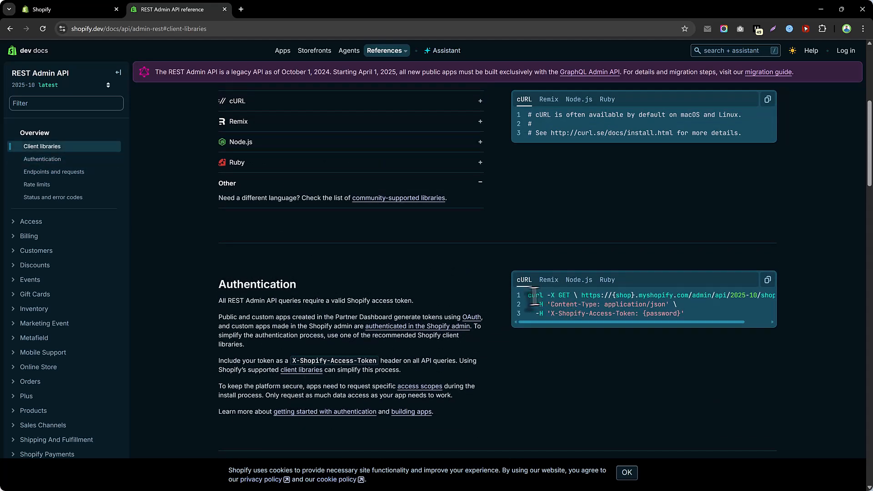
click(768, 281)
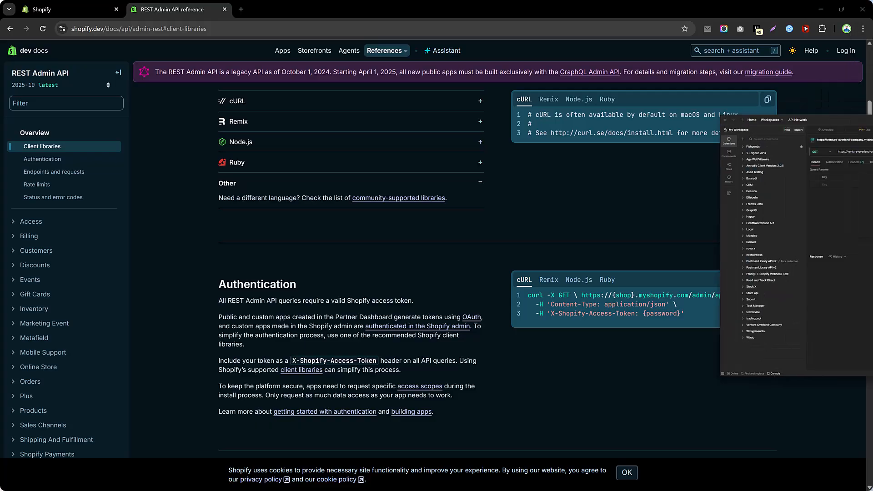
drag(872, 122, 604, 159)
double_click(605, 159)
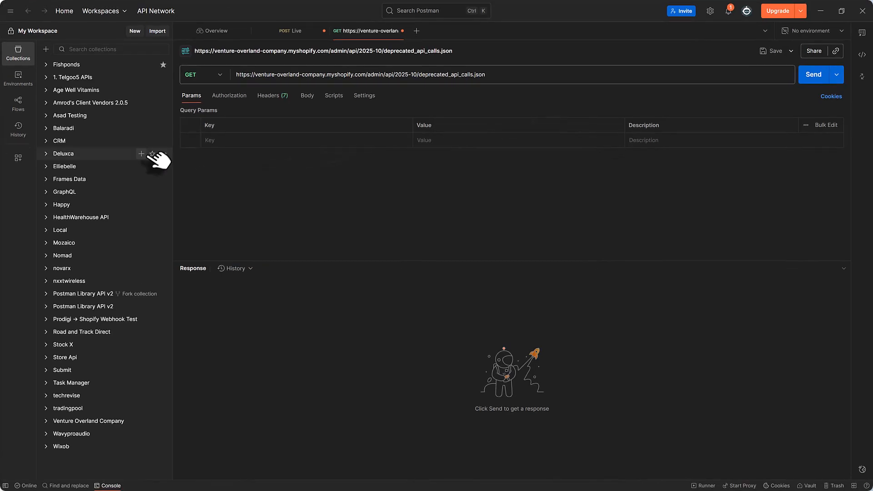
click(417, 31)
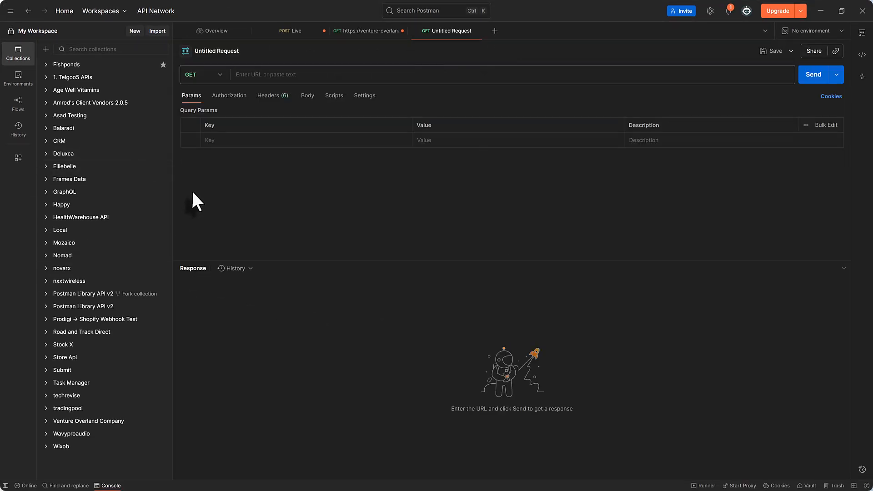
key(ctrl+v)
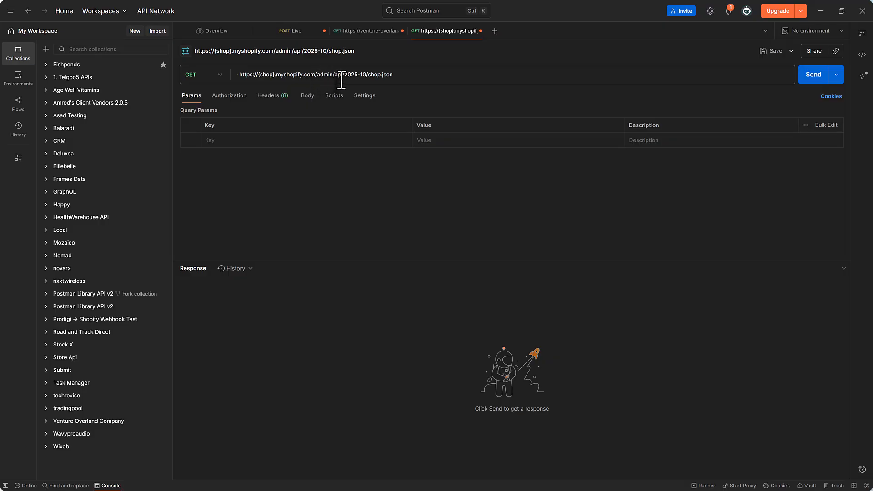
drag(345, 76, 366, 75)
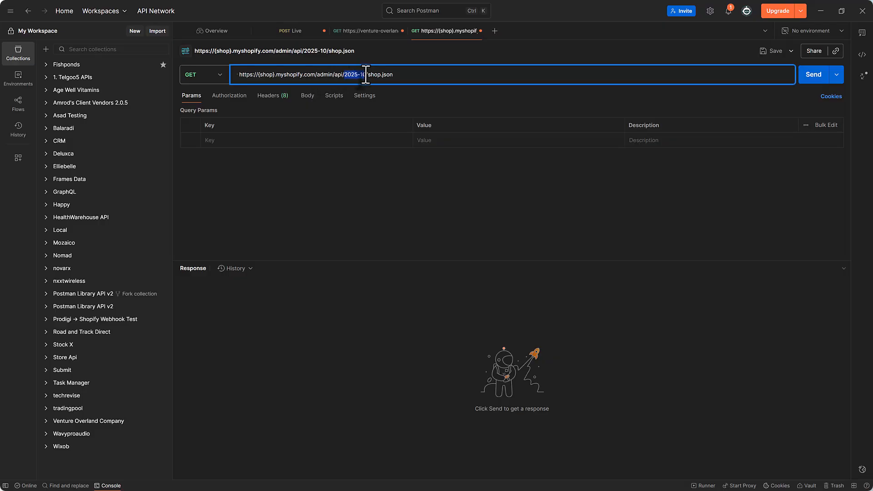
double_click(373, 75)
click(425, 77)
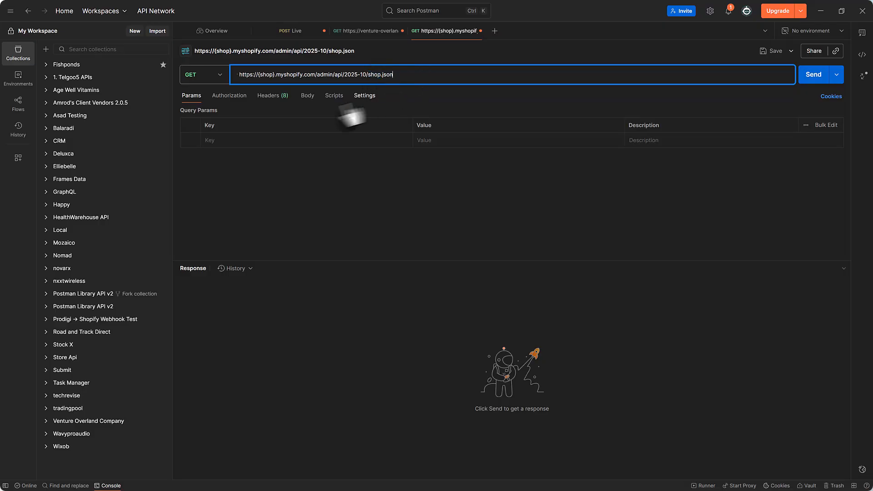
Replace the {password} placeholder in the request's X-Shopify-Access-Token header with the app's Admin API access token
click(265, 96)
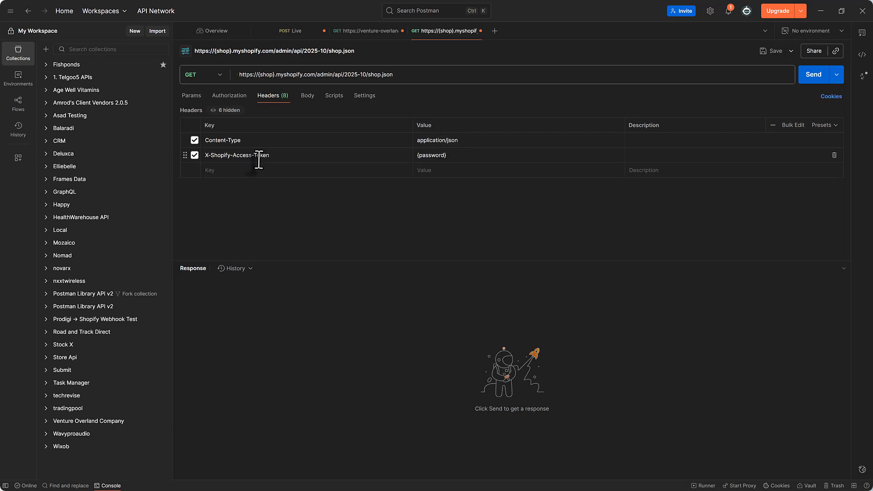
double_click(426, 155)
click(473, 213)
click(460, 156)
key(ctrl+a)
key(ctrl+v)
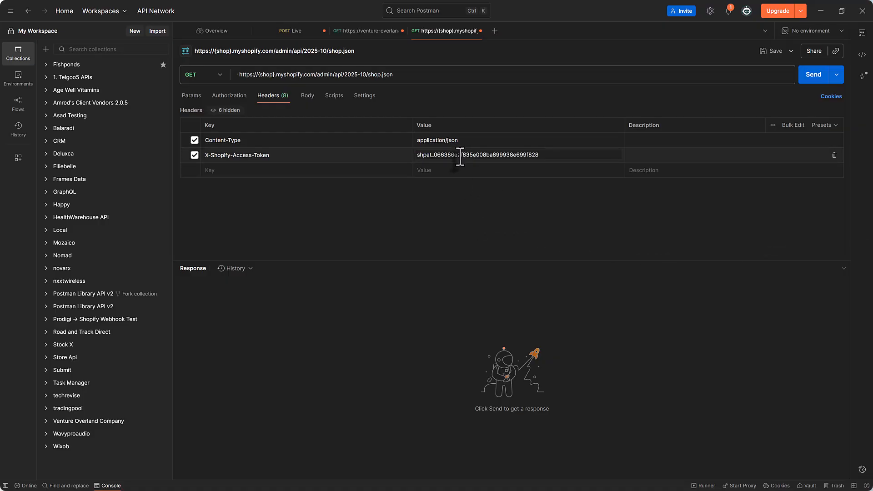
click(462, 202)
double_click(436, 155)
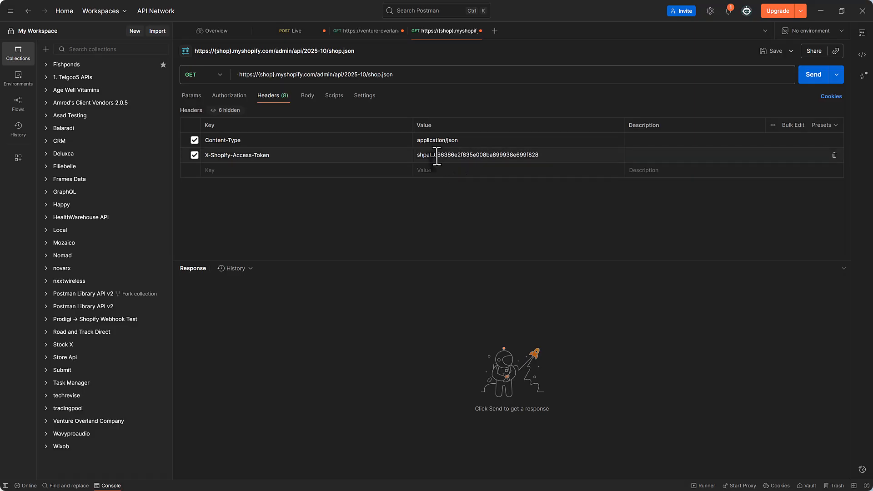
click(508, 211)
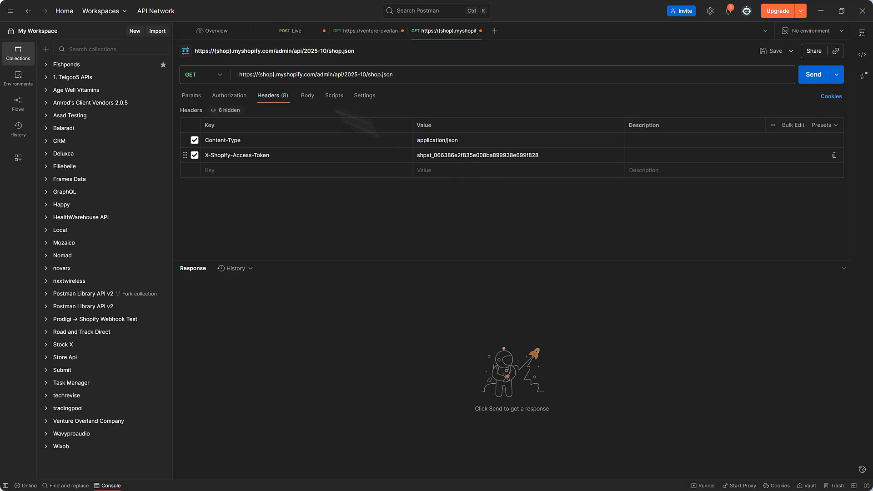
Copy the store handle wixo-checkout from the Shopify admin address in the browser and substitute it for {shop} in Postman's request URL
double_click(267, 74)
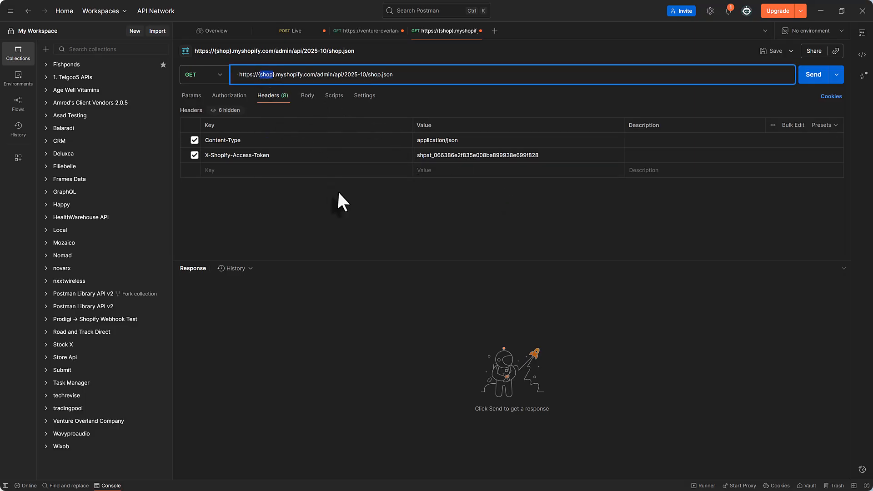
click(819, 11)
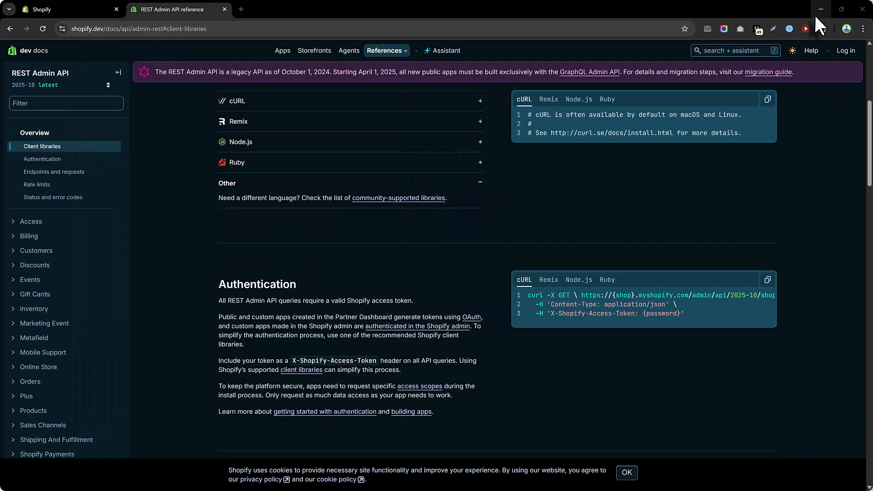
click(68, 10)
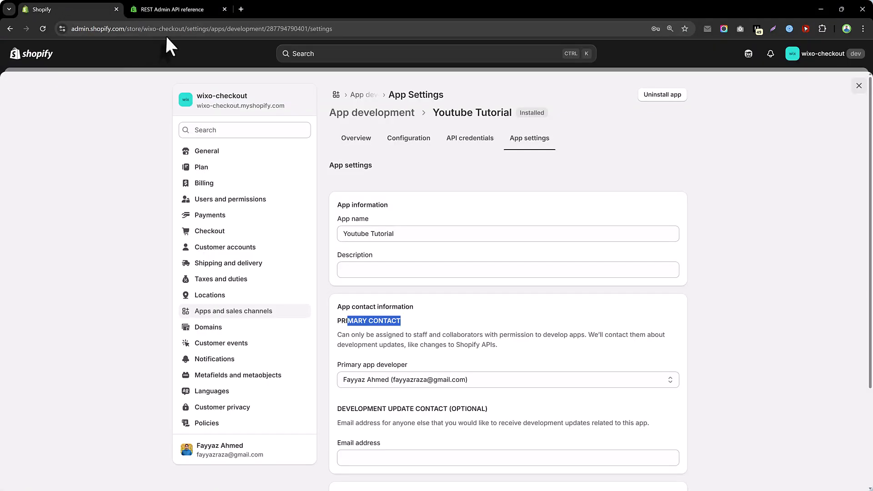
drag(144, 32, 183, 37)
key(ctrl+c)
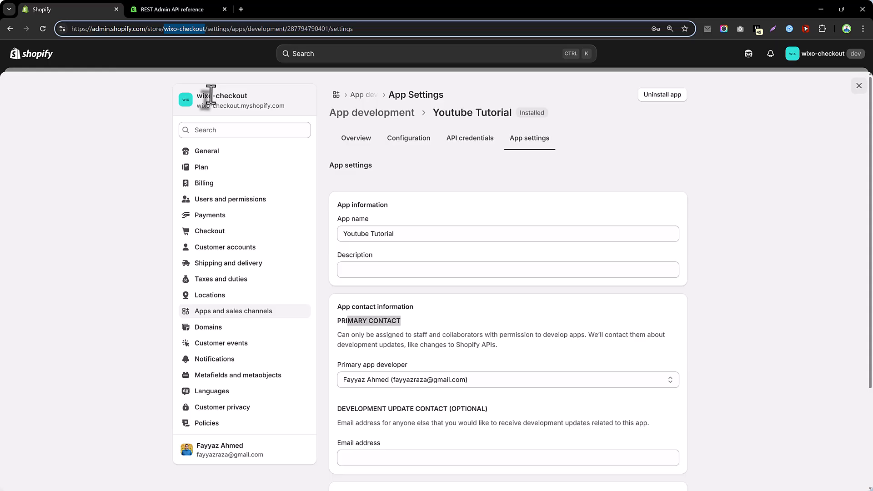
key(alt+Tab)
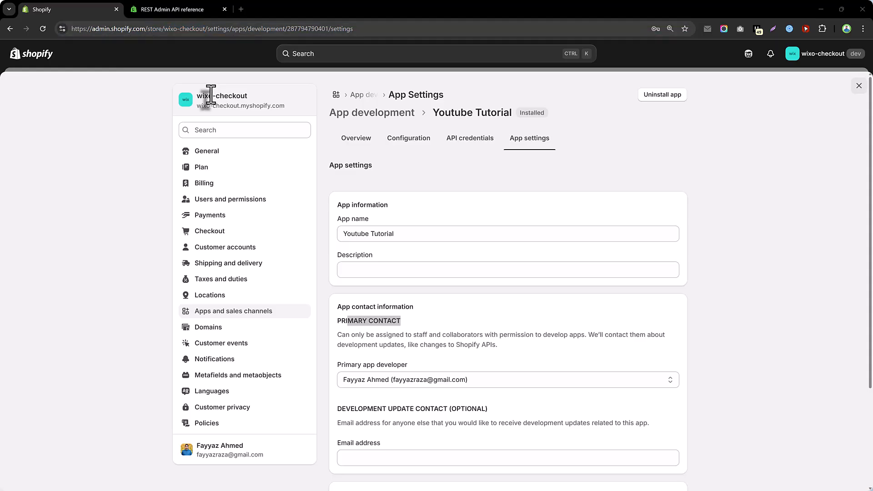
key(alt+Tab)
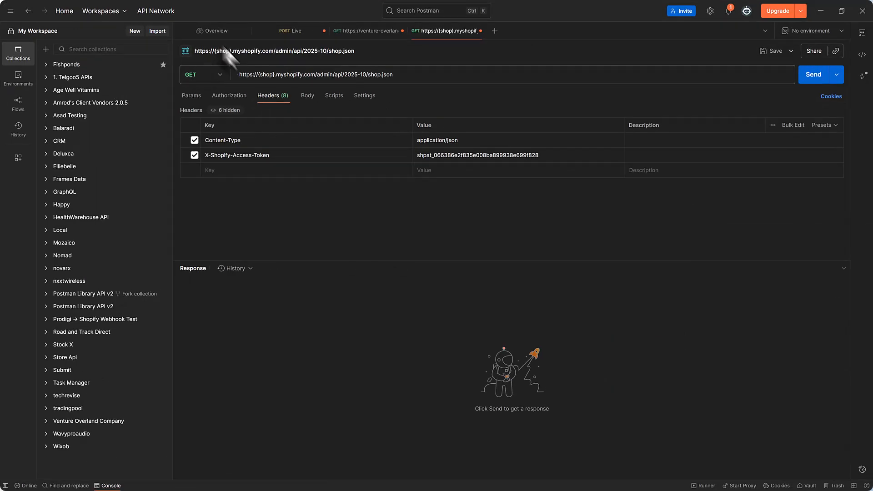
click(259, 80)
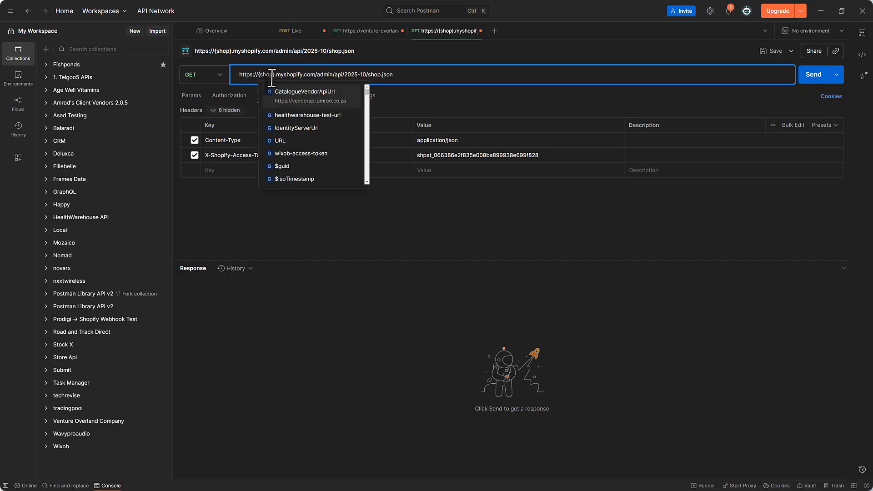
drag(275, 77, 261, 78)
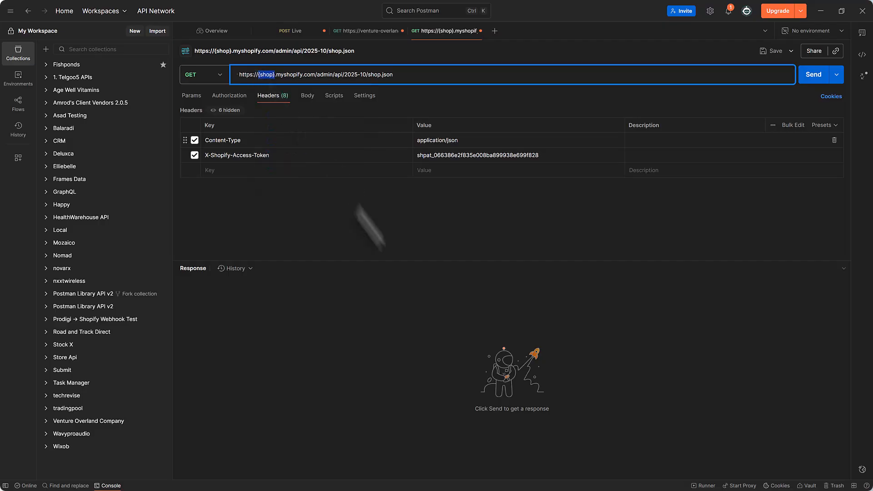
key(ctrl+v)
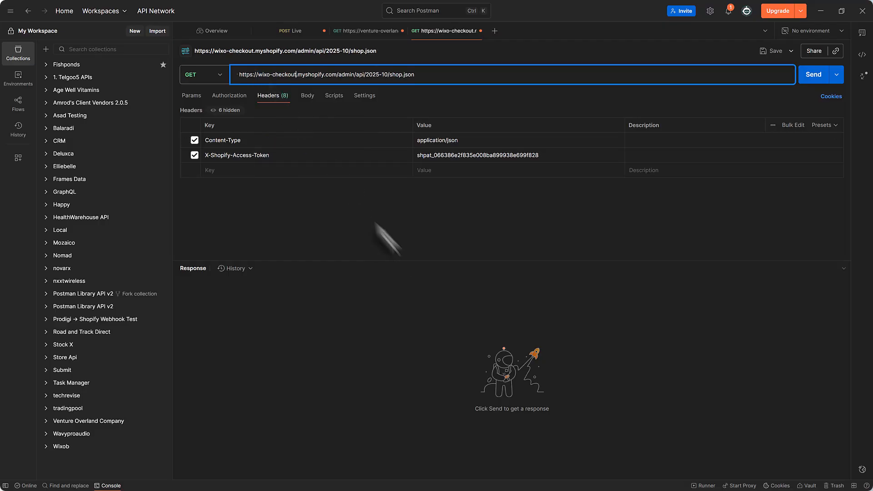
Check the store handle, API version and endpoint in the shop.json URL, send the GET request and enlarge the response area
double_click(263, 75)
drag(367, 75, 380, 75)
click(415, 76)
triple_click(390, 74)
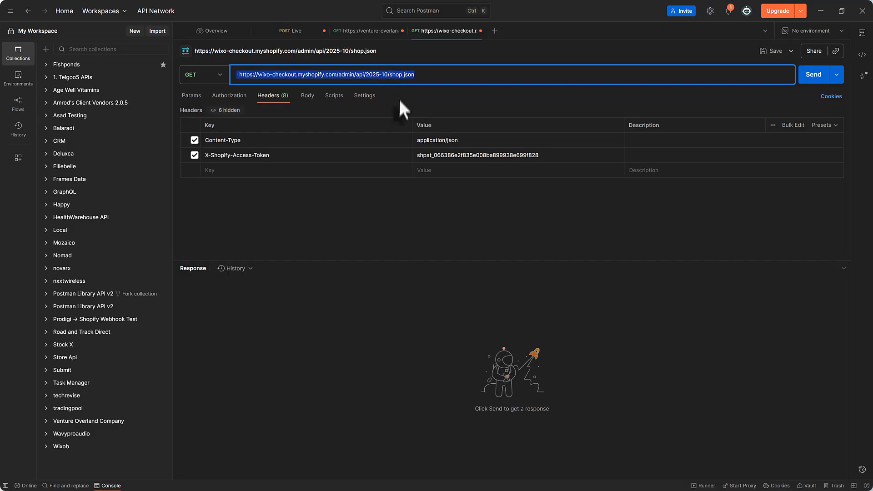
double_click(396, 75)
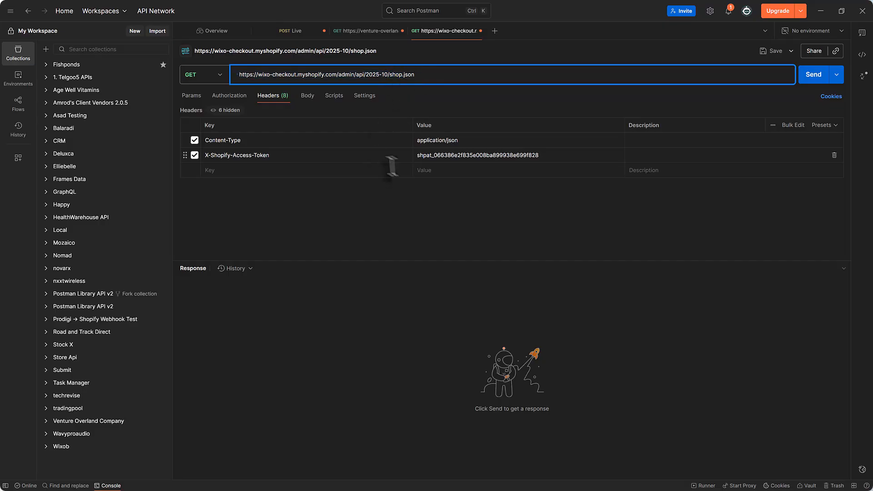
click(382, 223)
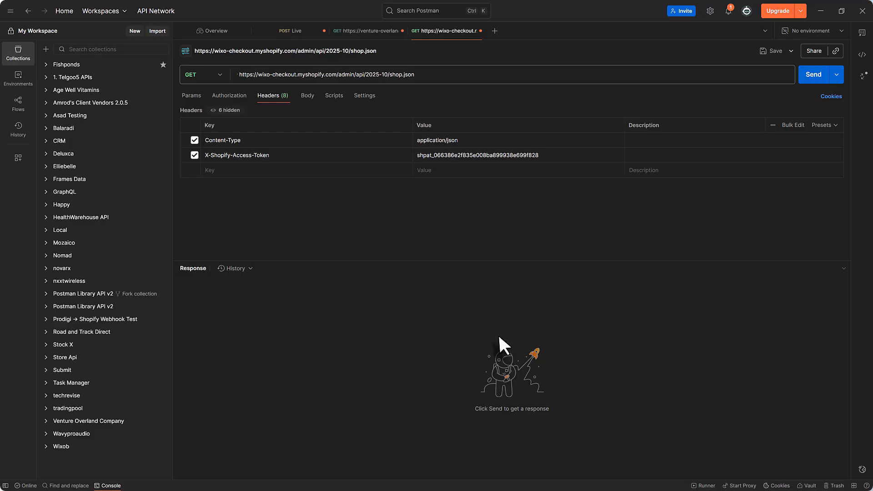
click(813, 79)
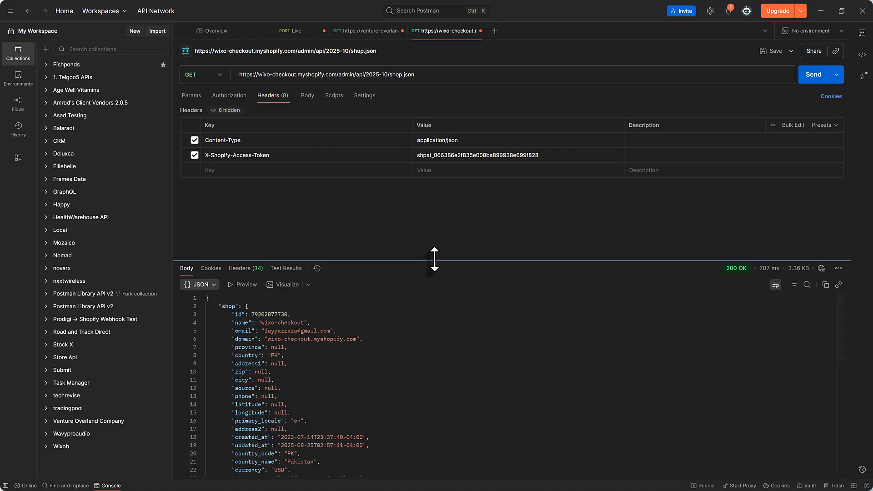
drag(435, 261, 436, 218)
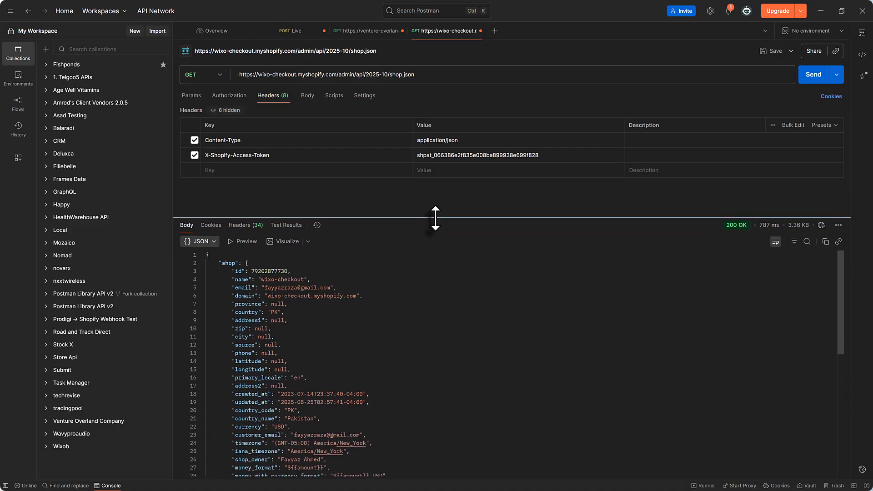
Examine the returned shop JSON from start to end, including the id, name, email and domain fields
double_click(230, 264)
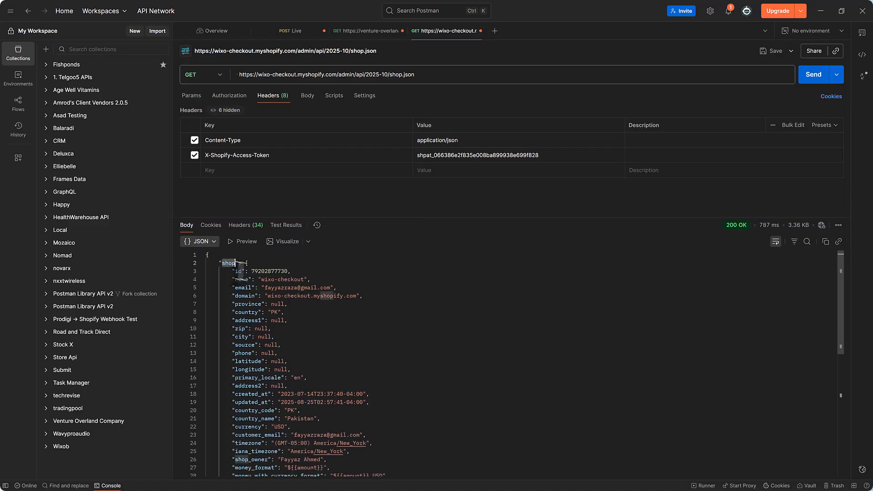
double_click(260, 272)
click(243, 280)
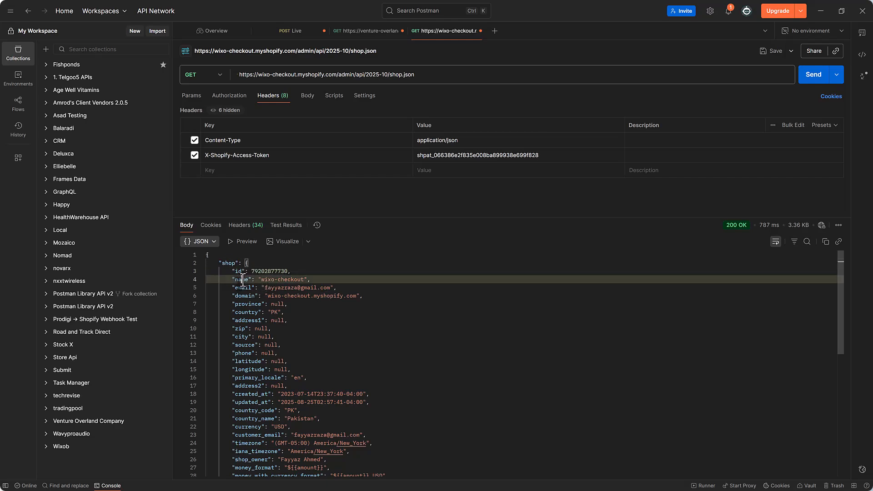
double_click(243, 279)
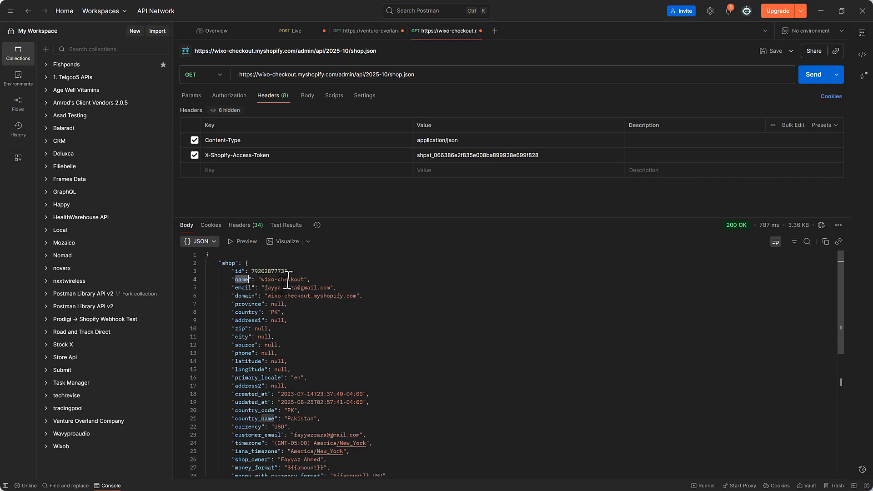
double_click(242, 287)
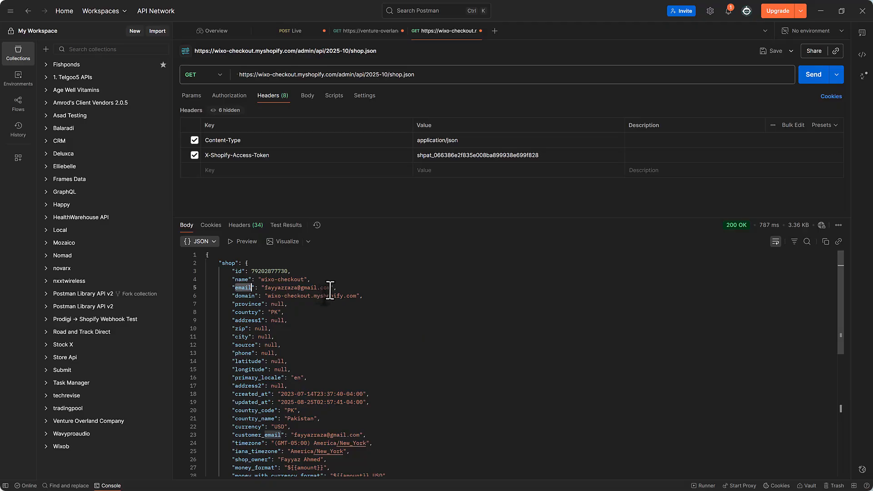
mouse_move(331, 288)
mouse_down()
mouse_move(267, 287)
mouse_move(273, 296)
mouse_move(345, 296)
mouse_up()
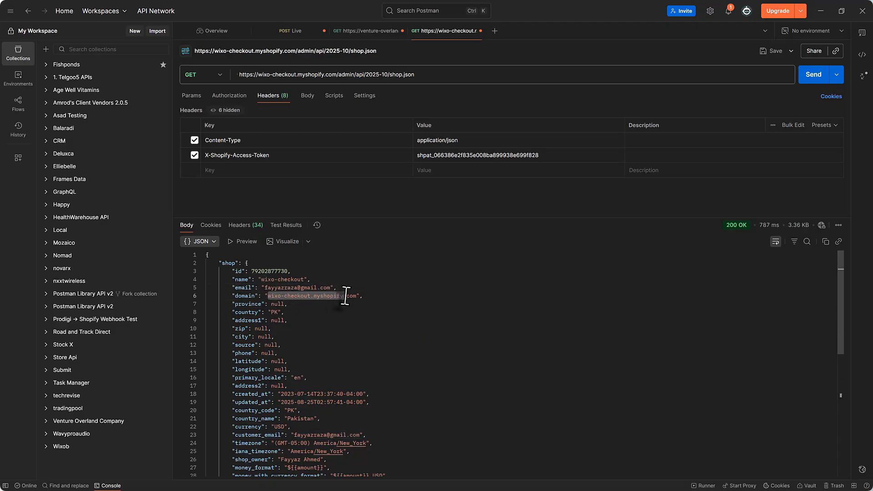
scroll(244, 321, down, 1)
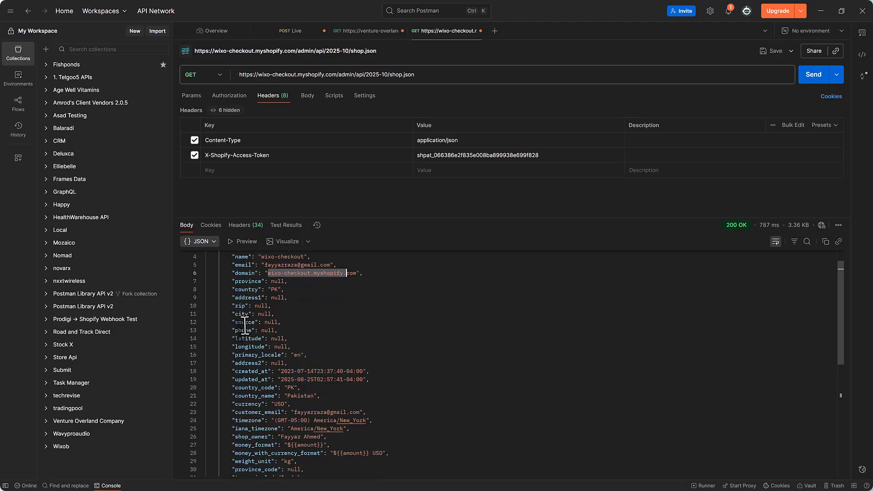
scroll(244, 326, down, 5)
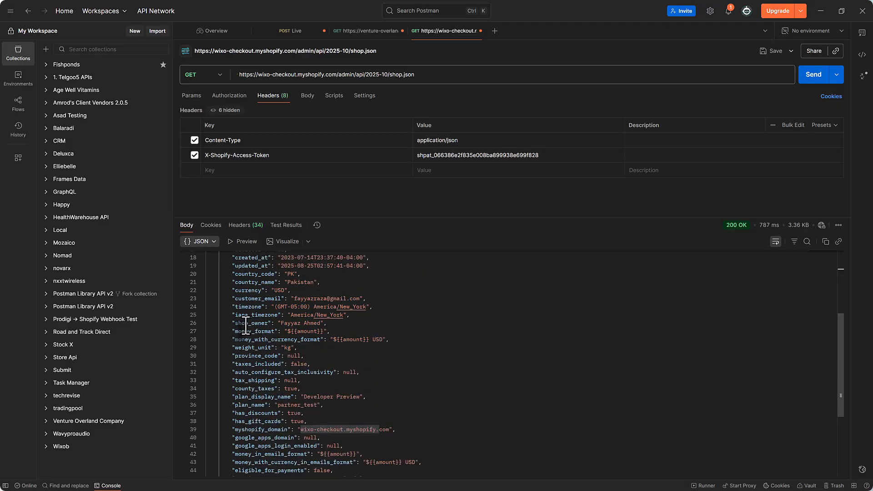
scroll(246, 326, down, 5)
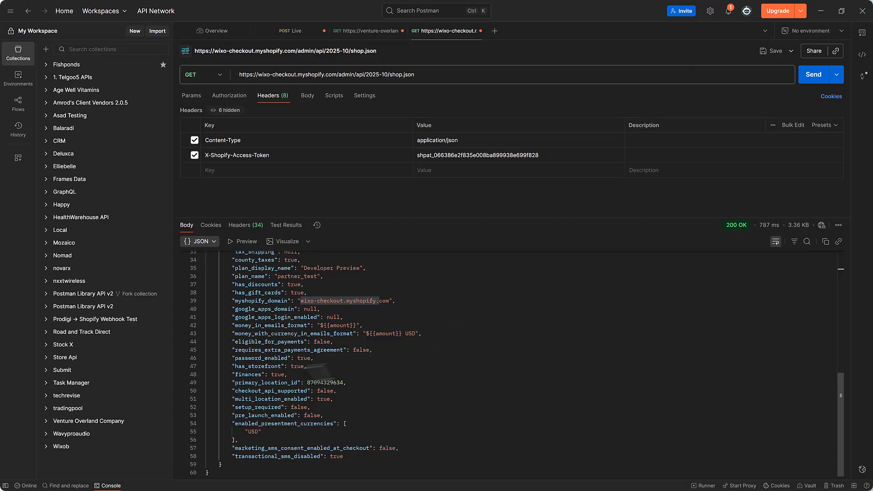
scroll(396, 355, up, 10)
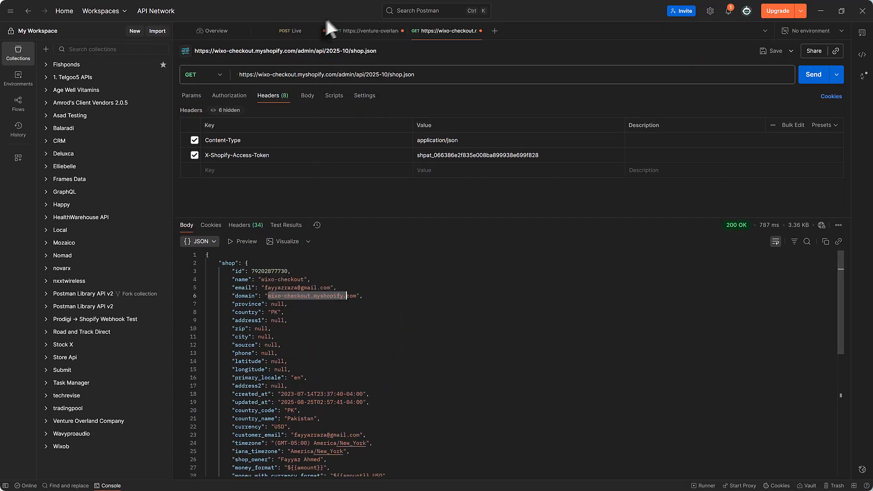
click(460, 81)
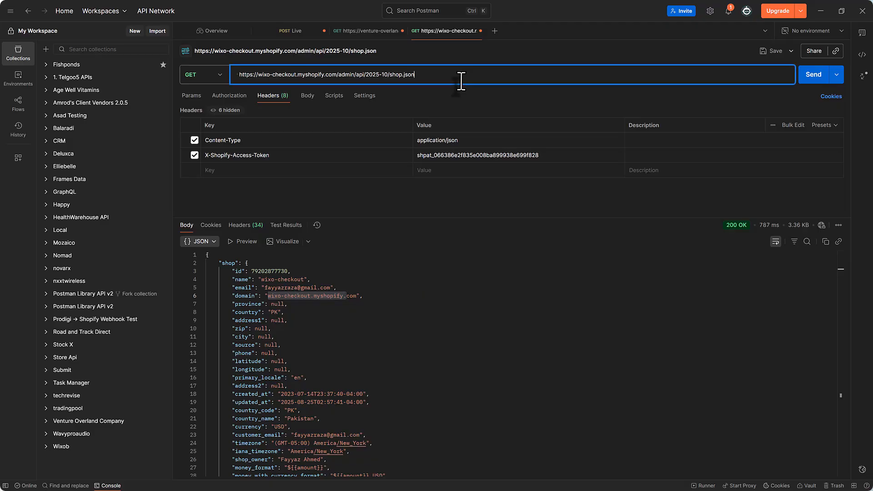
Switch to the REST Admin API reference in the browser and open the Collect resource under Products
click(821, 11)
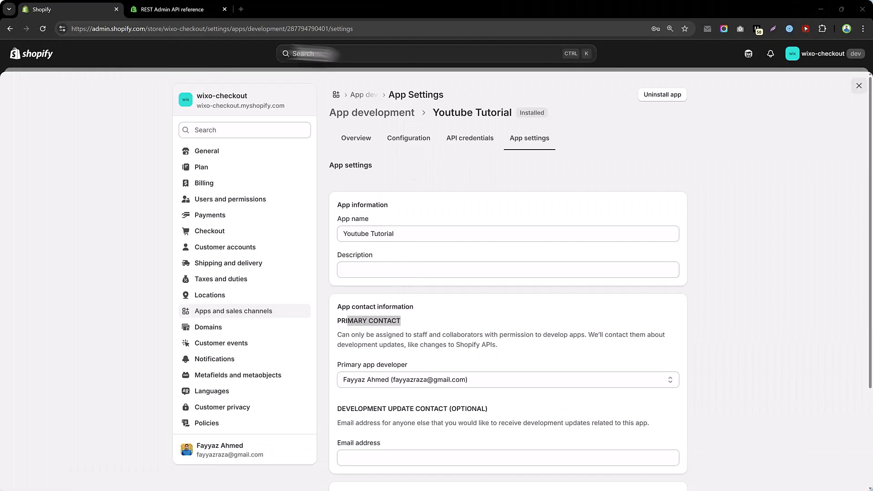
click(184, 8)
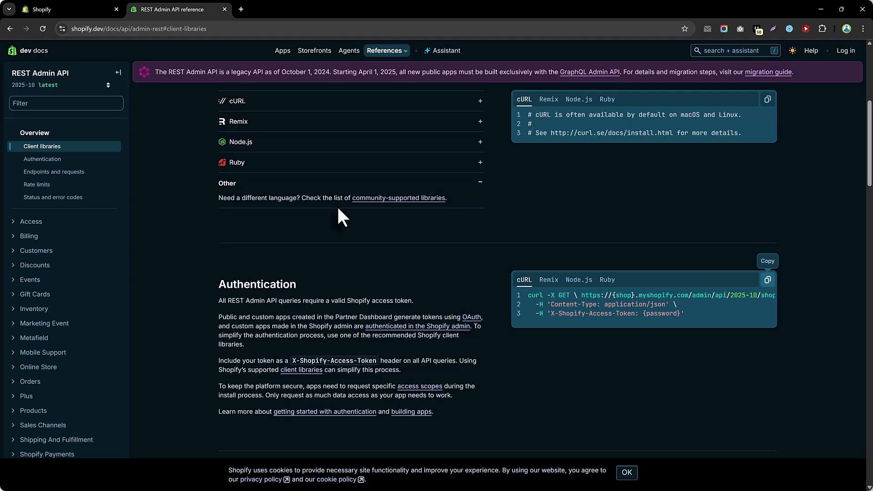
scroll(91, 182, down, 1)
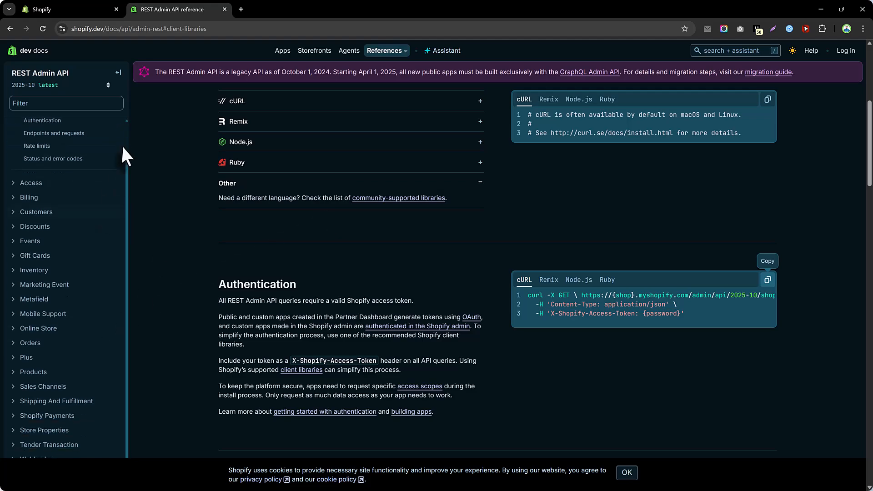
click(33, 373)
scroll(72, 326, down, 2)
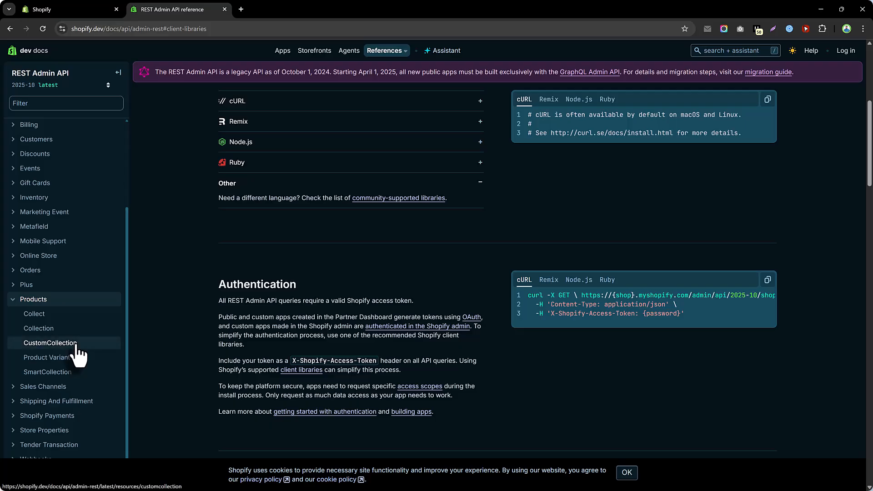
click(46, 317)
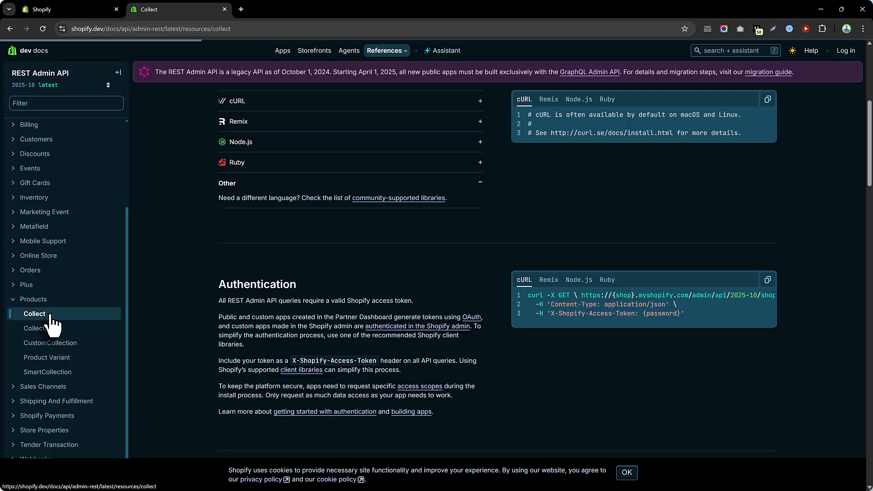
Look through the Collect operations and the other Products resources, and open the SmartCollection resource
scroll(53, 325, down, 1)
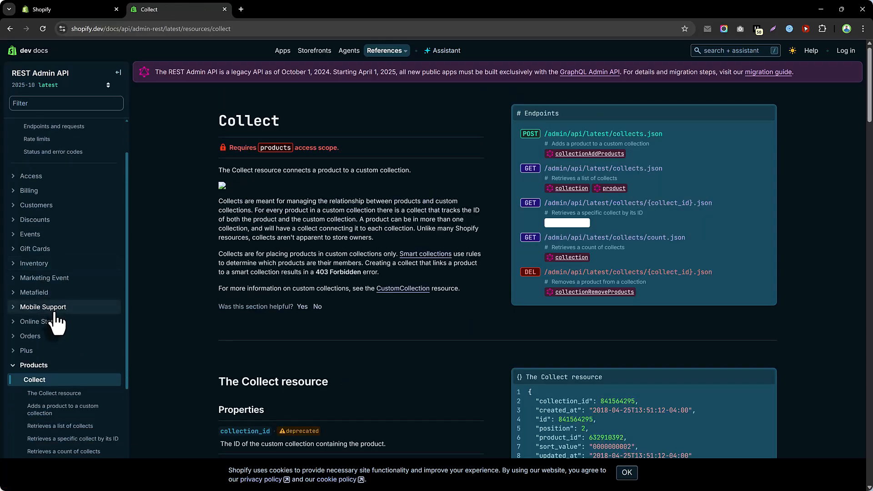
scroll(55, 324, down, 1)
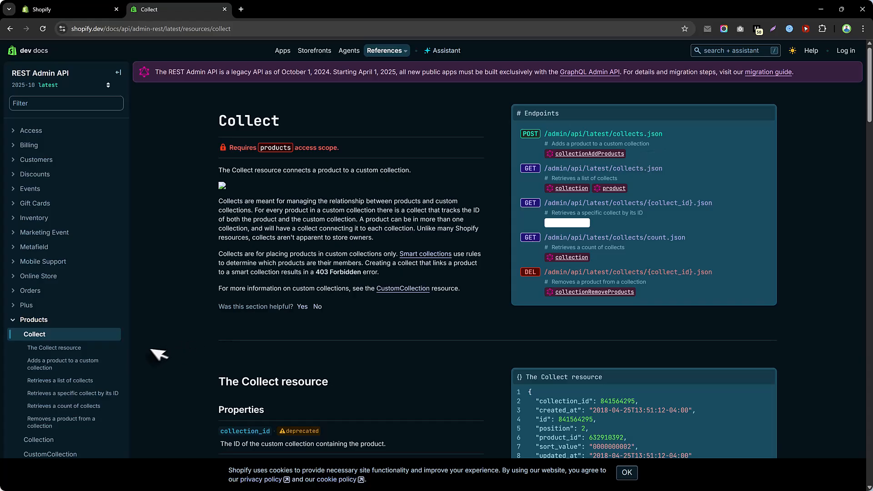
scroll(68, 341, down, 1)
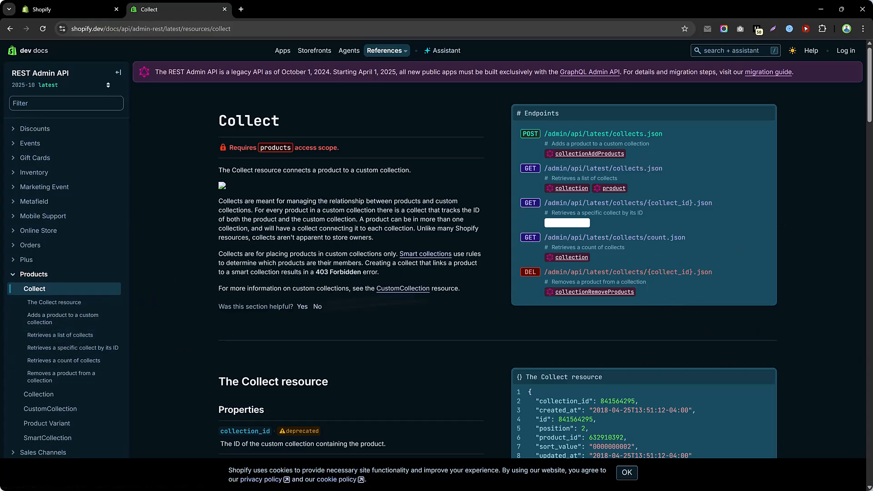
scroll(72, 345, down, 1)
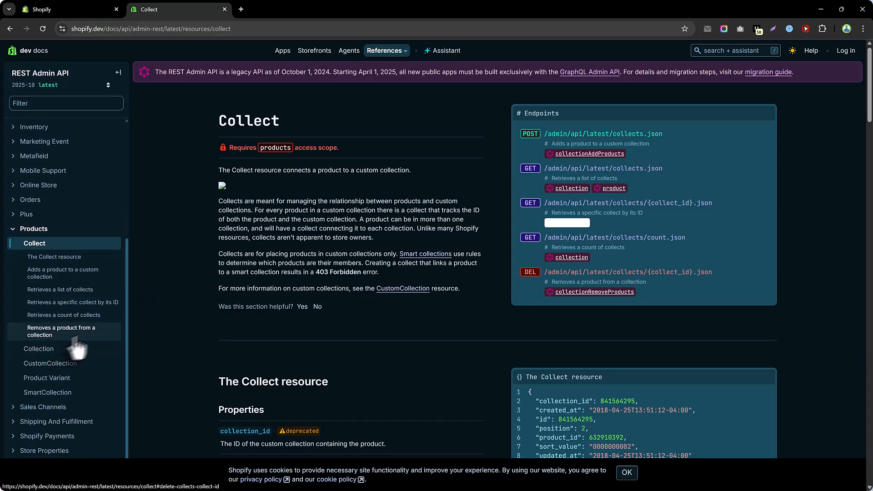
scroll(91, 291, down, 1)
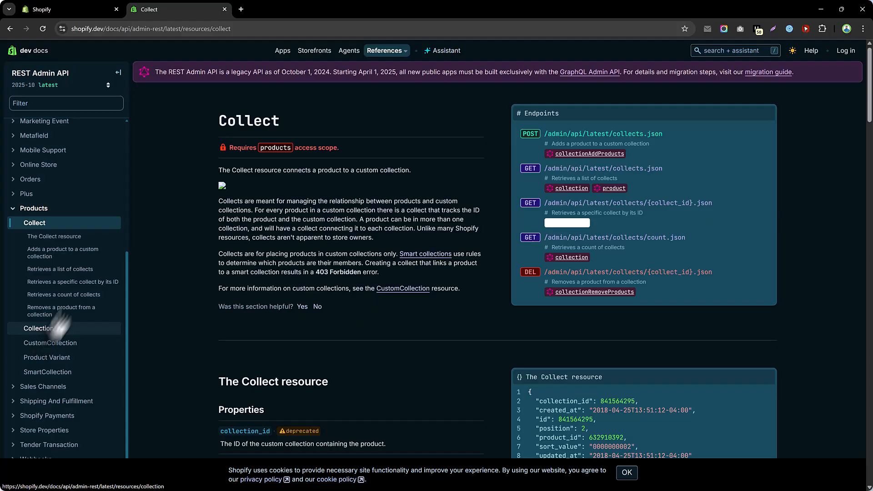
click(52, 372)
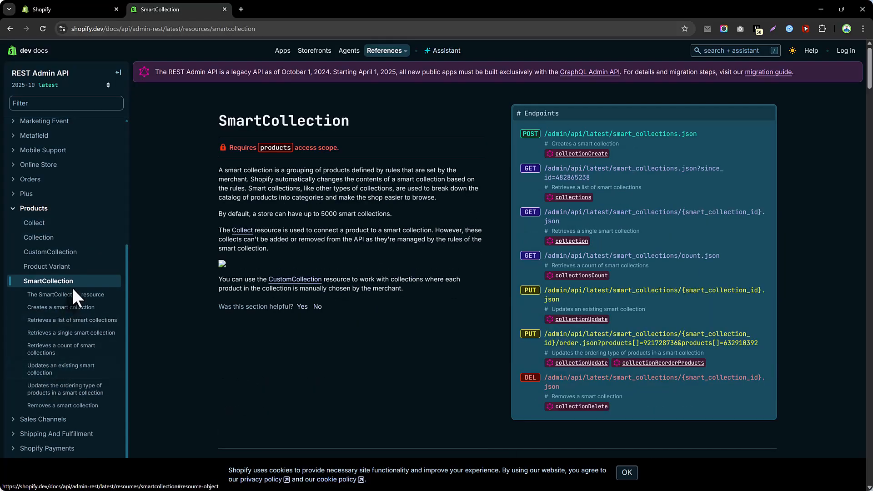
Check the REST reference's resource groups, including Products and Sales Channels, and its API version selector
scroll(78, 287, down, 1)
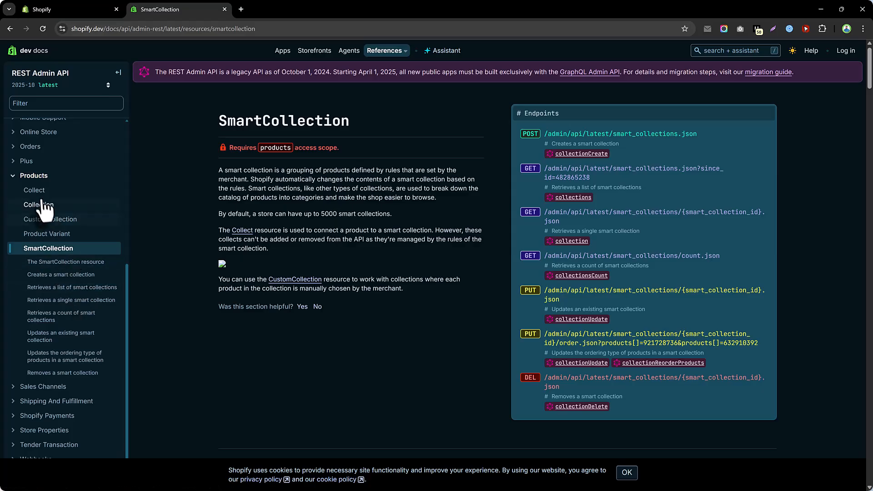
click(35, 175)
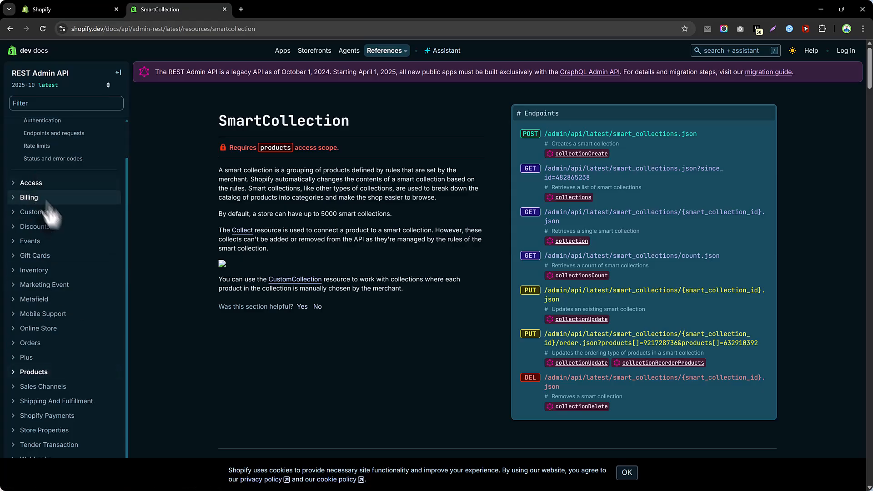
click(38, 373)
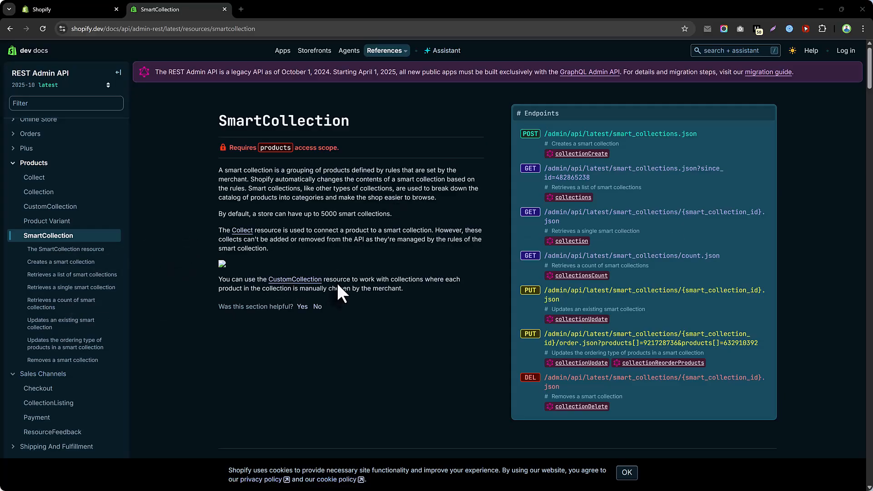
click(75, 86)
click(74, 87)
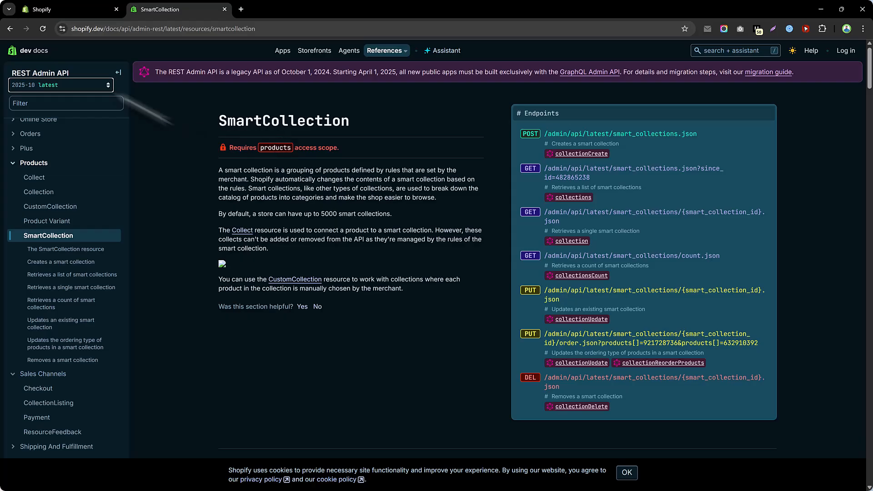
Search the web for "shopify product graphql api" in a new tab and open the "Product - GraphQL Admin" documentation result
click(240, 10)
click(250, 33)
text(fet)
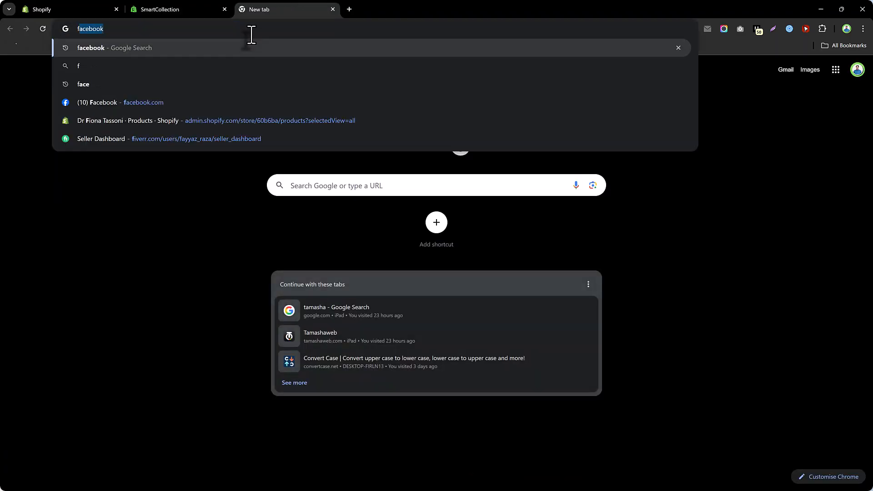
key(BackSpace)
key(BackSpace)
key(BackSpace)
text(pl)
key(BackSpace)
key(BackSpace)
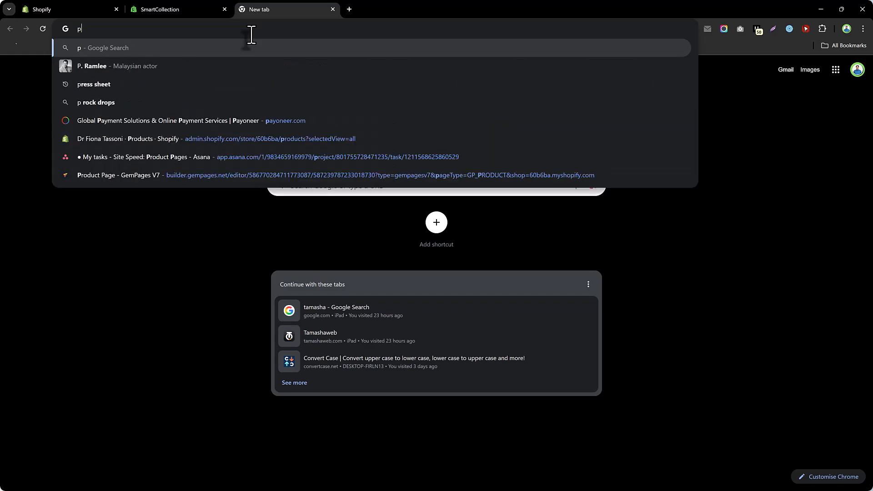
text(shopify produ)
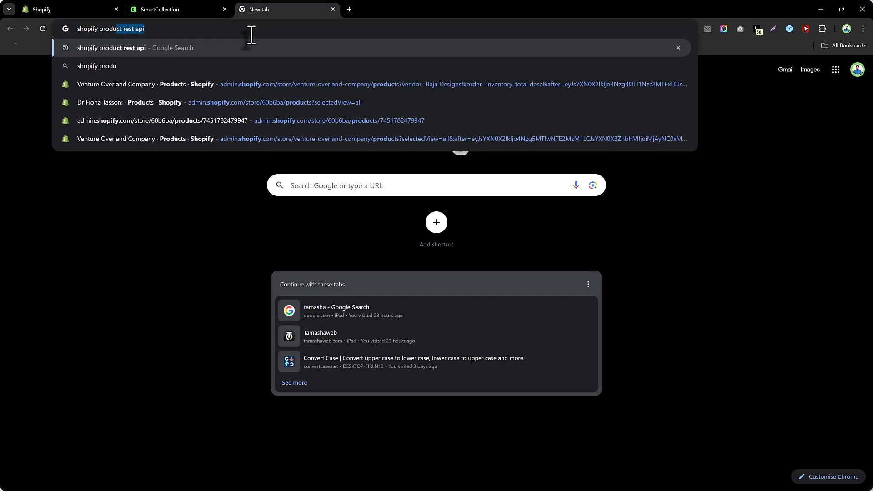
text(ct graphq)
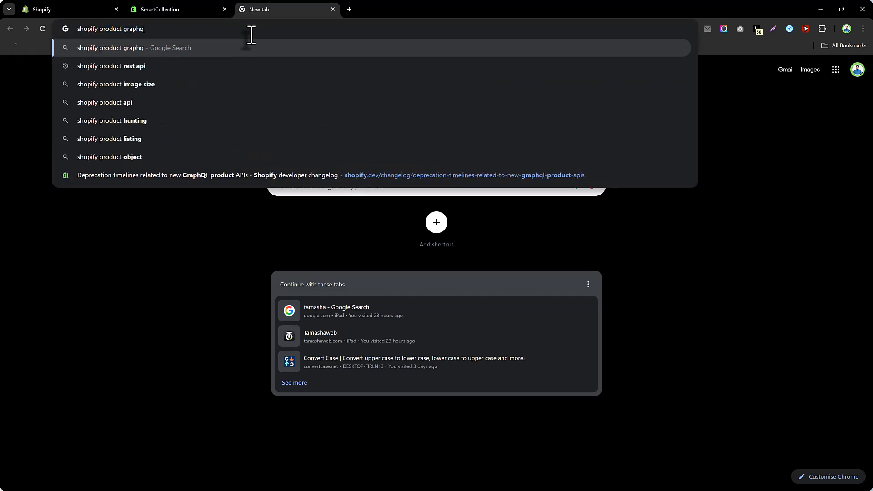
text(l api)
key(Return)
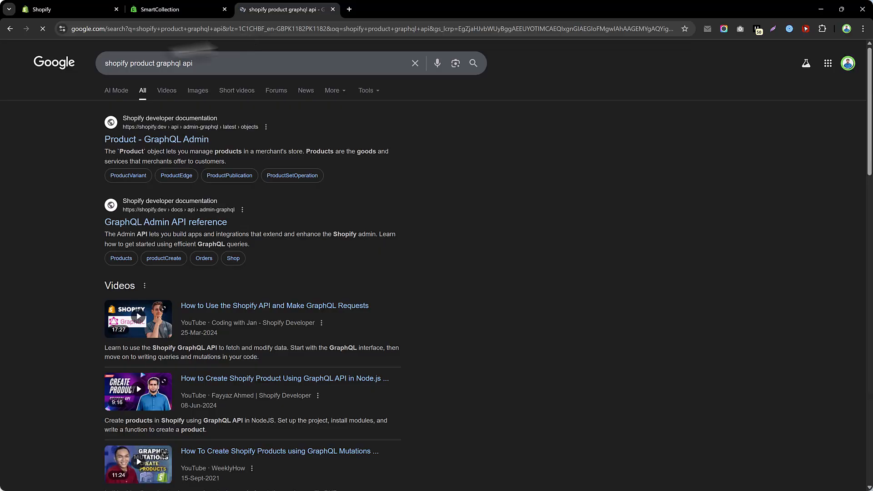
click(116, 143)
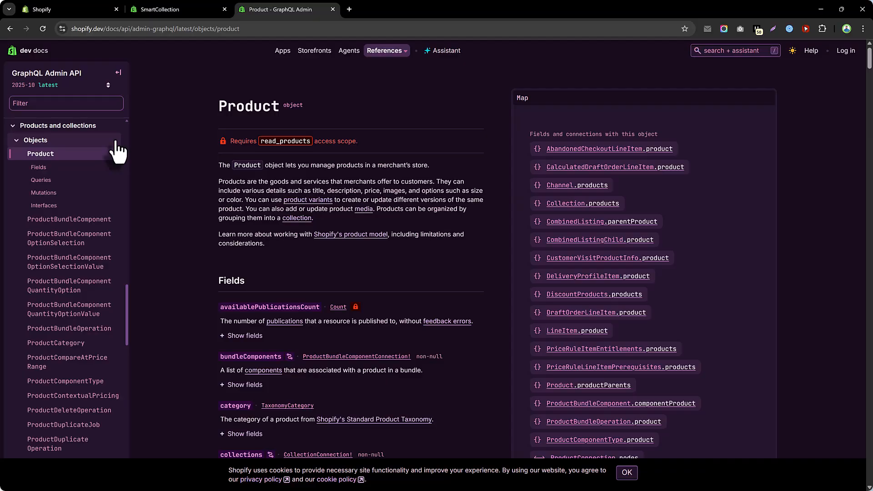
Scan the objects around Product in the GraphQL reference and open the GraphQL Admin API reference overview
scroll(57, 264, down, 3)
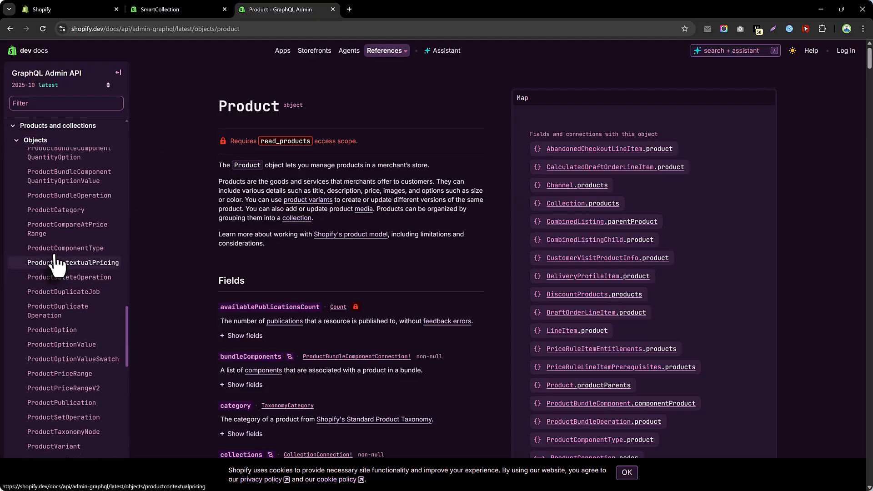
scroll(55, 259, up, 7)
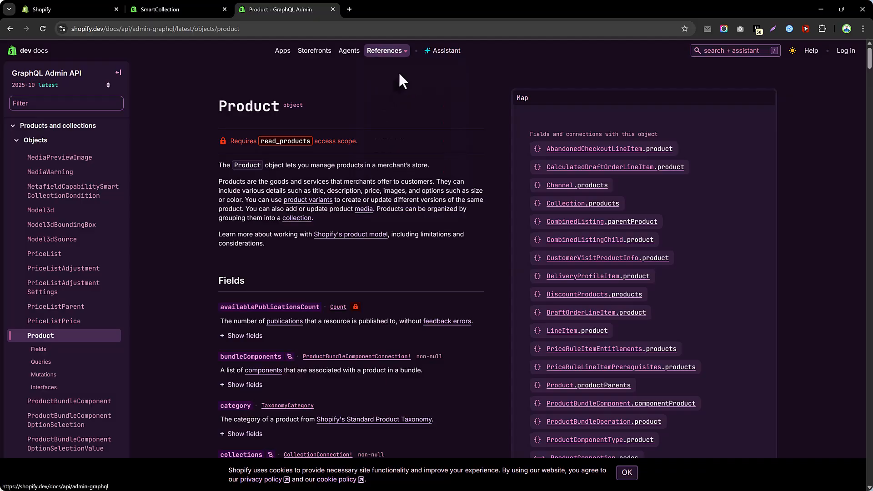
scroll(66, 316, down, 2)
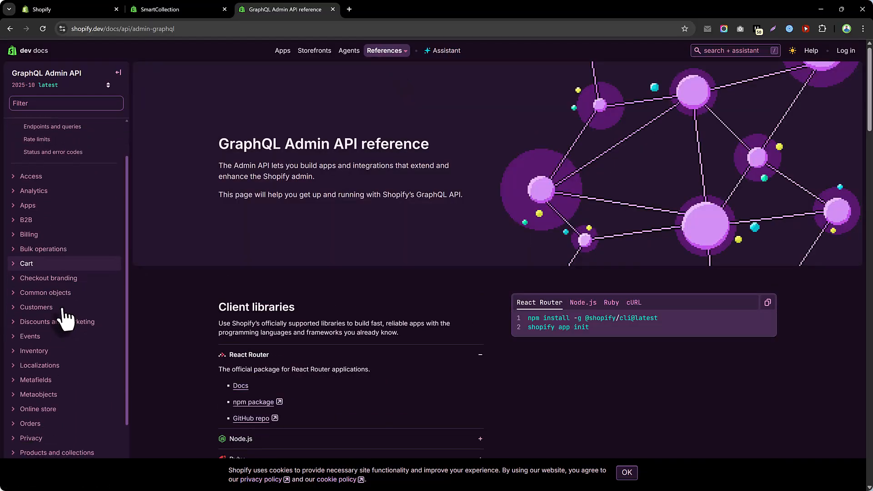
Open the products query reference, listed among the Products and collections queries of the GraphQL Admin API
scroll(65, 318, down, 2)
scroll(40, 386, down, 2)
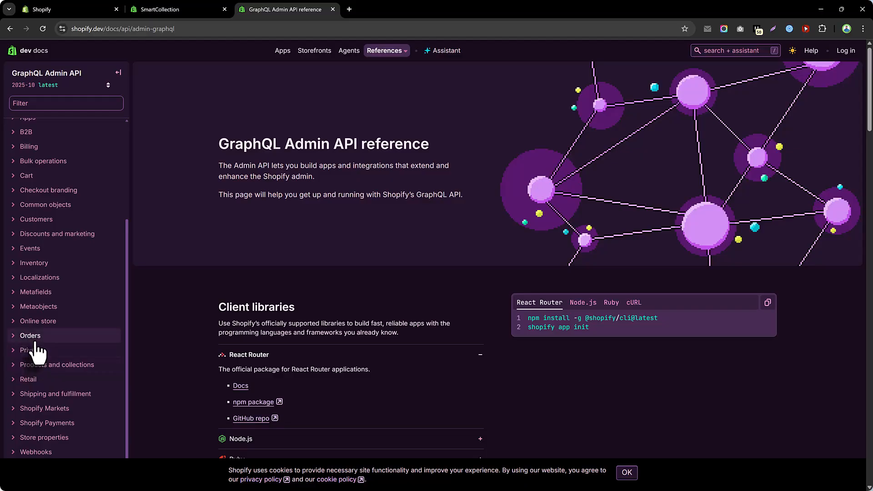
click(41, 364)
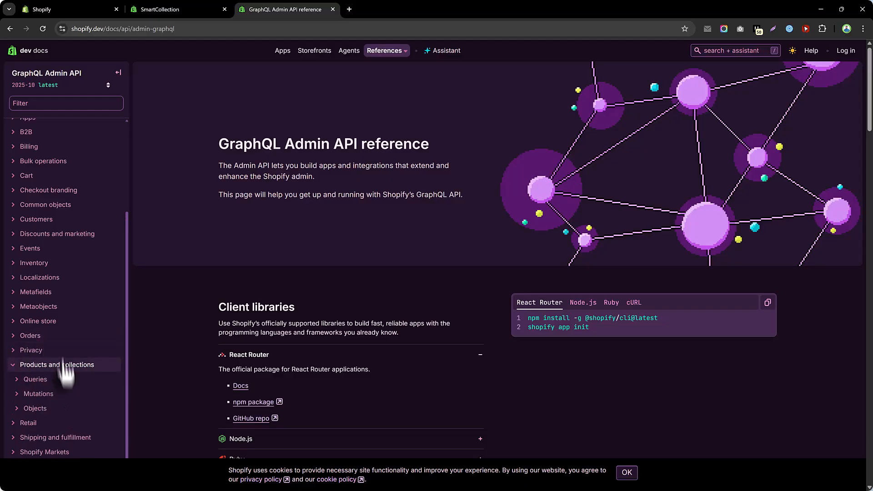
scroll(43, 348, down, 2)
click(41, 338)
scroll(90, 320, down, 6)
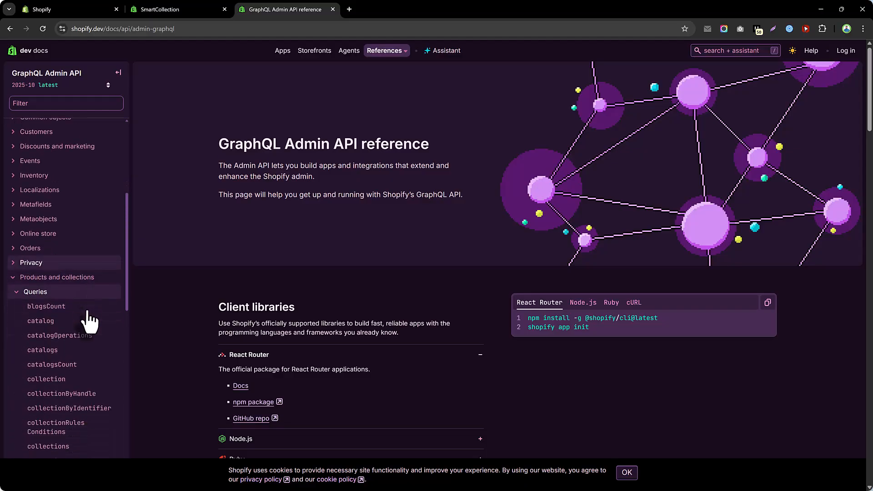
scroll(90, 320, down, 4)
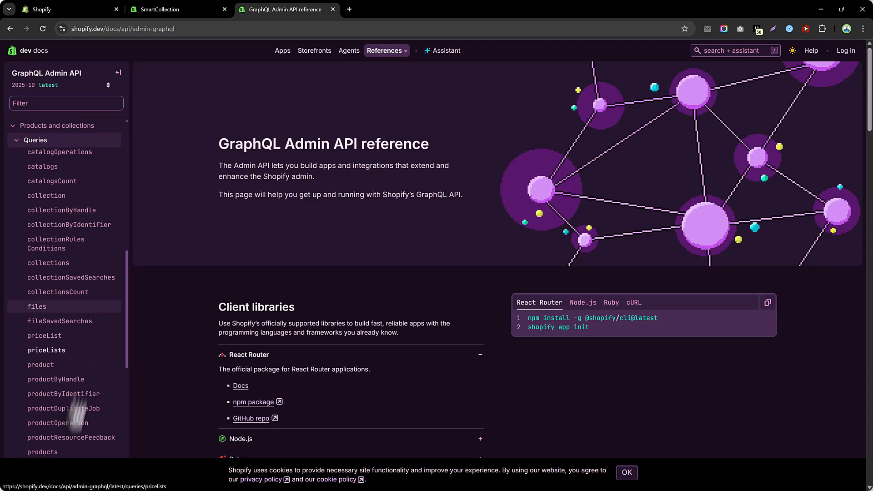
click(55, 452)
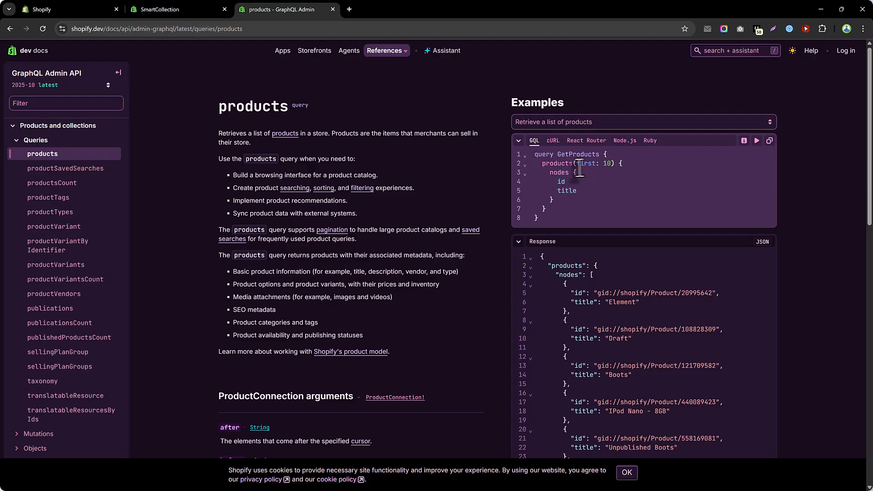
Copy the GetProducts example query from the documentation and switch to Postman
click(769, 142)
key(alt+Tab)
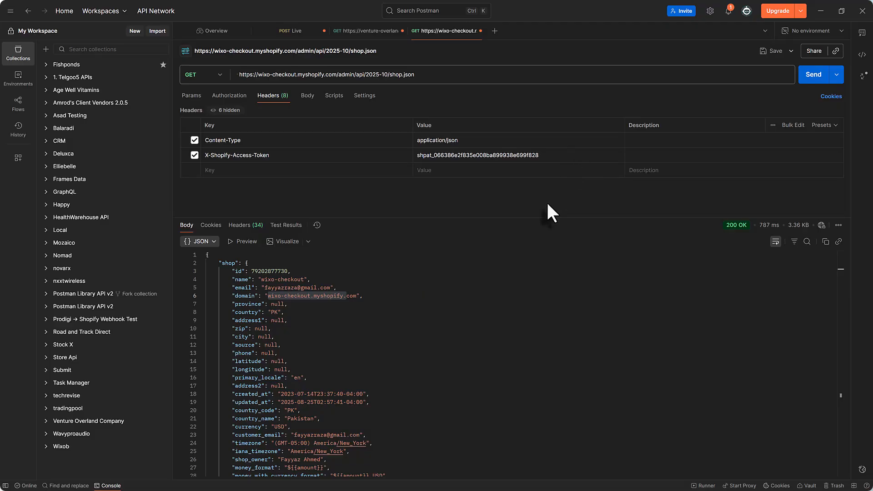
Return to the browser, open the GraphQL Admin API reference overview and show its client libraries sample as cURL
click(822, 12)
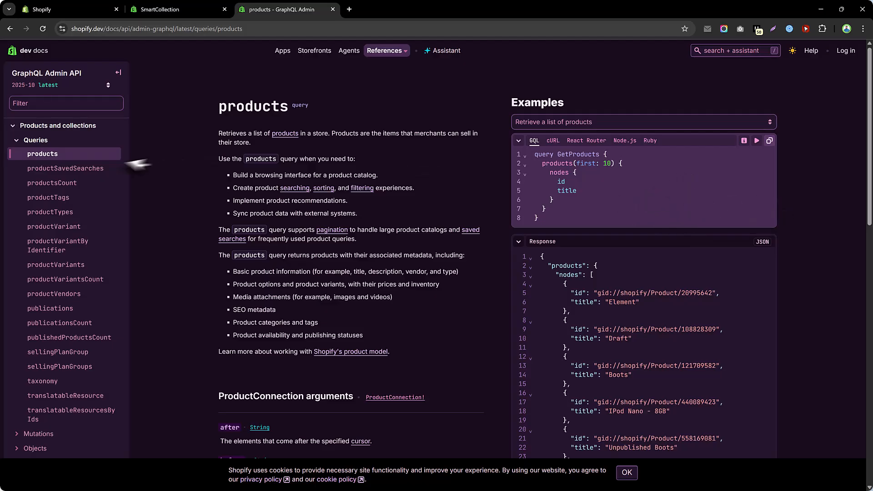
scroll(31, 168, up, 2)
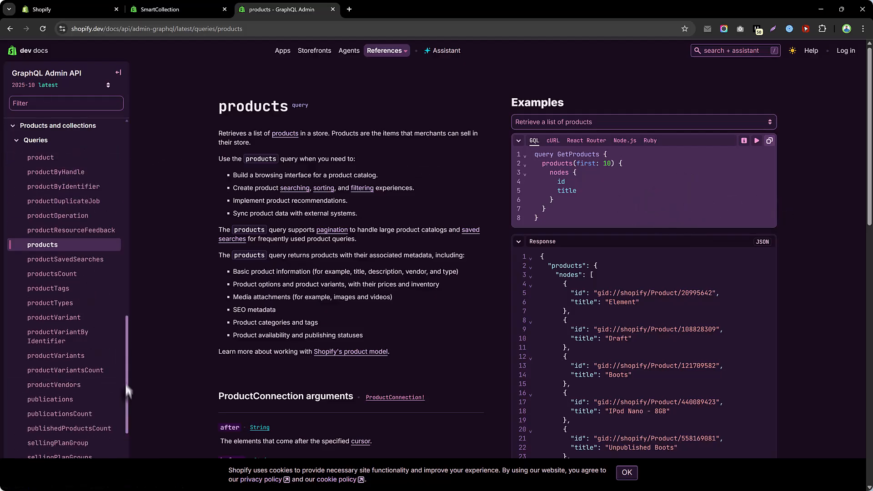
drag(126, 387, 146, 186)
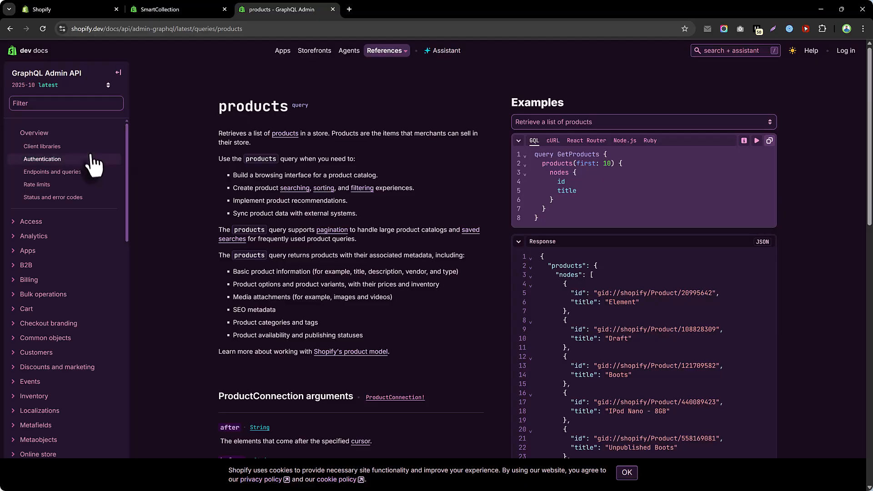
click(65, 160)
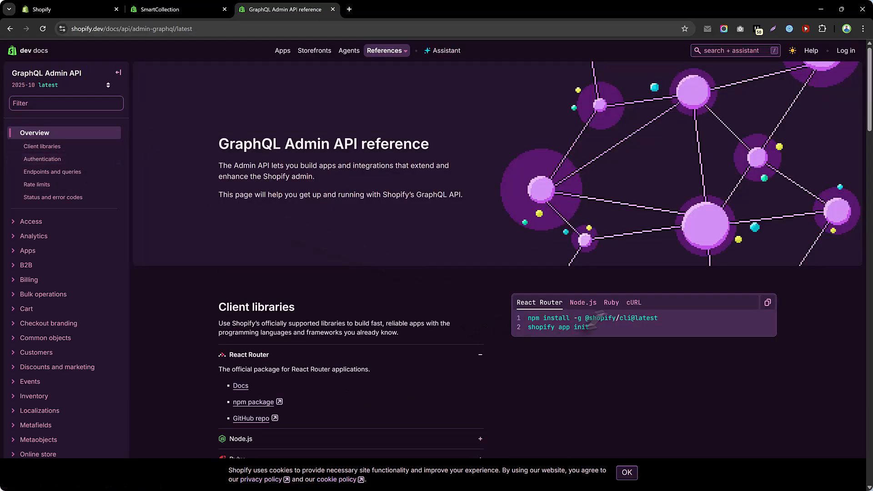
click(632, 304)
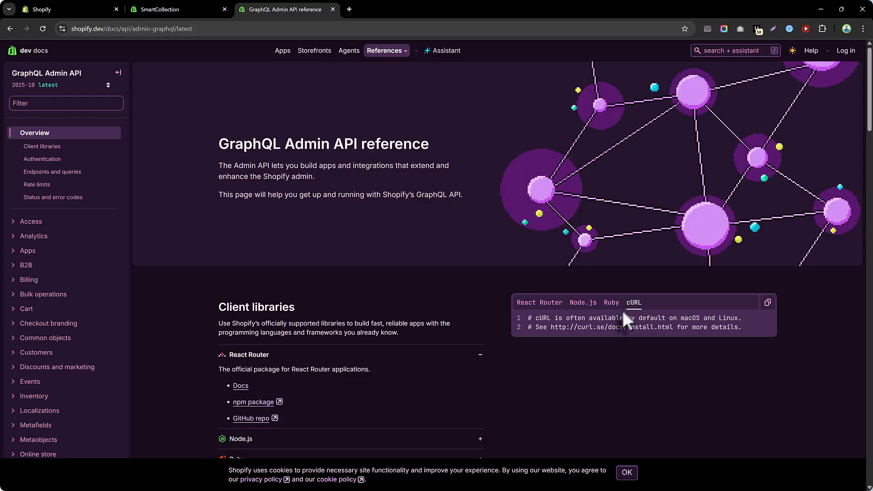
Show the Authentication code sample as cURL in the GraphQL Admin API reference and copy it
scroll(565, 337, down, 7)
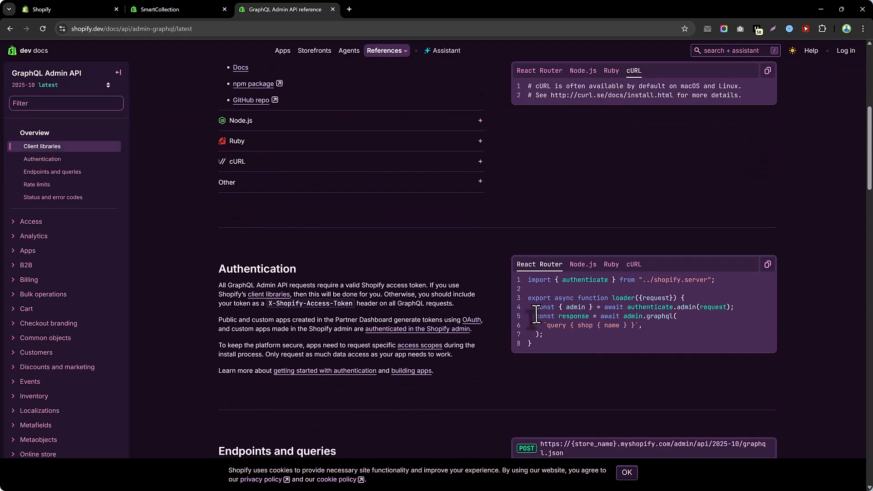
scroll(537, 315, down, 1)
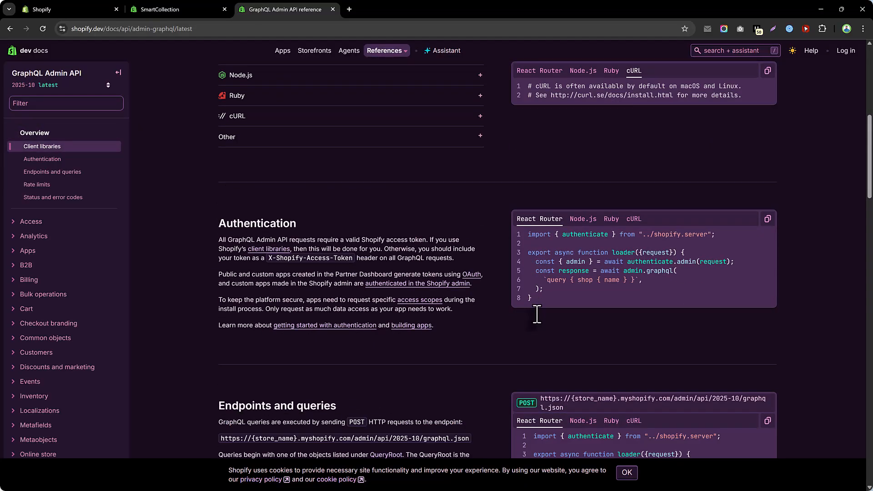
click(634, 219)
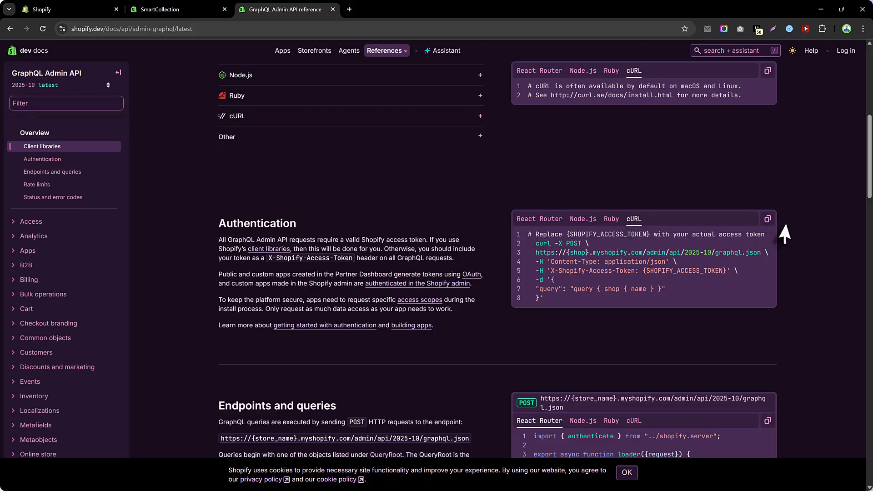
click(767, 219)
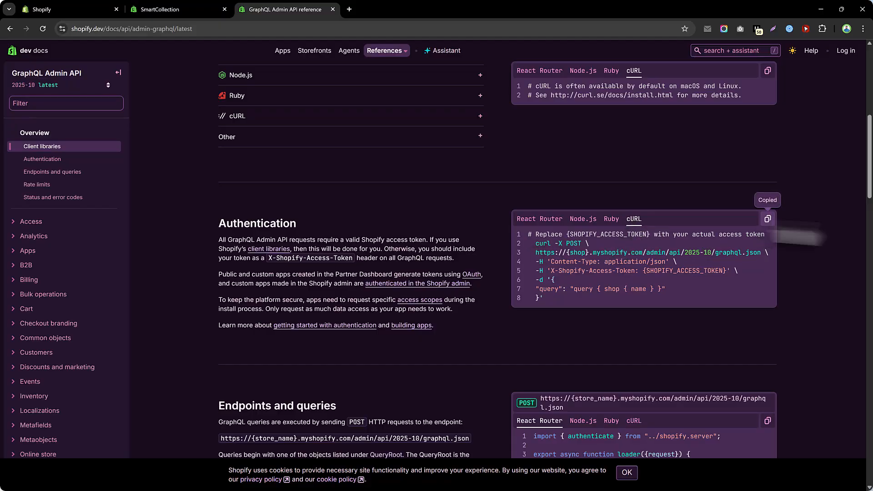
Switch to Postman and try to send the copied cURL sample from the URL field of a new request
key(alt+Tab)
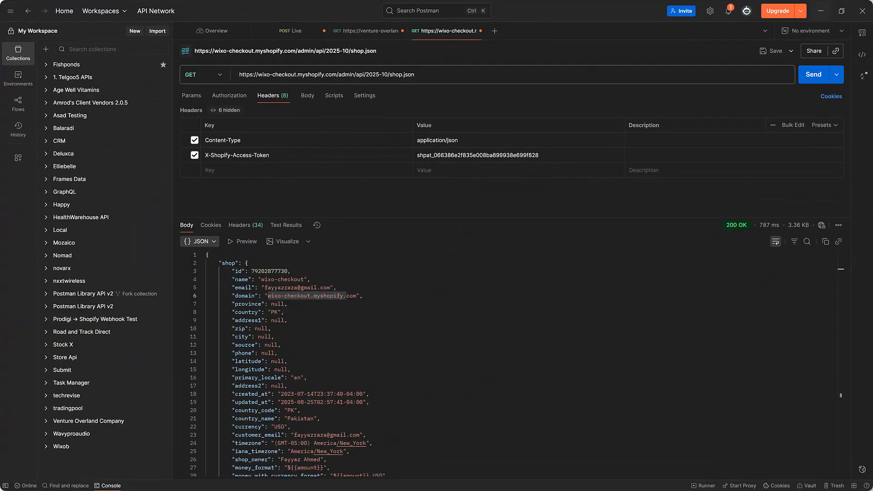
click(494, 33)
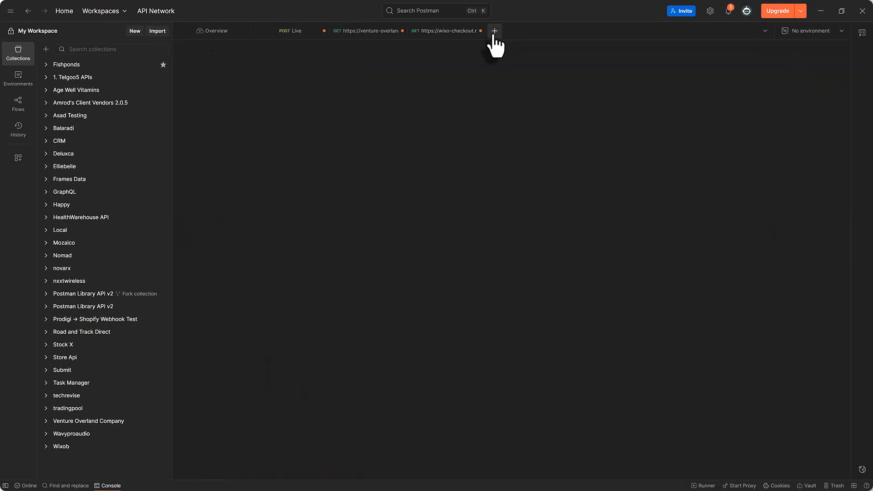
key(ctrl+v)
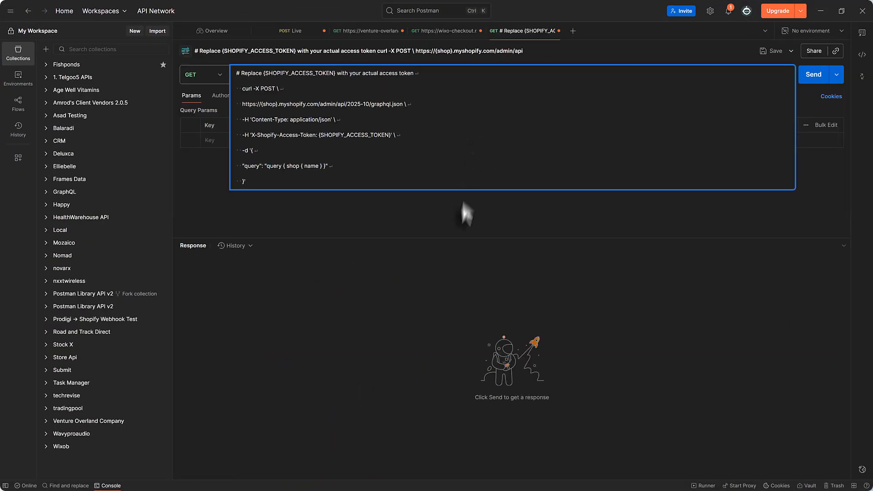
key(ctrl+Return)
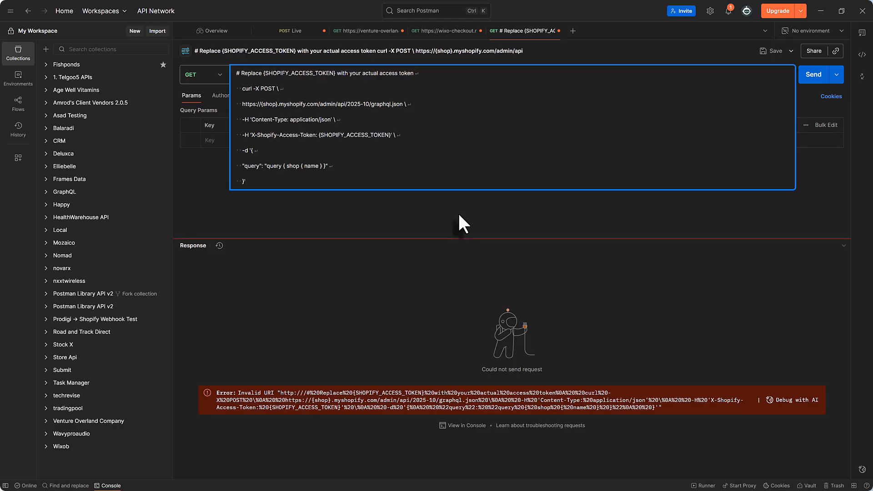
Copy the graphql.json endpoint URL from the Authentication cURL sample in the browser and make it the new Postman request's URL
key(alt+Tab)
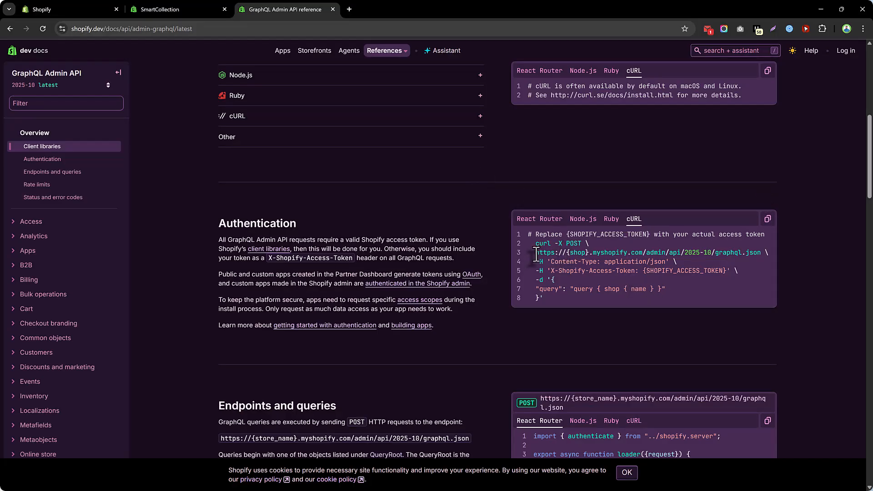
drag(536, 254, 762, 256)
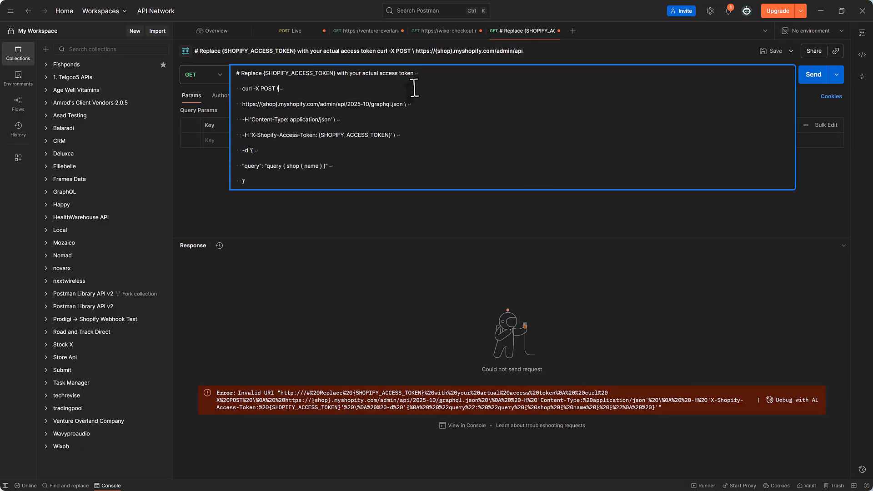
key(ctrl+a)
key(ctrl+v)
click(381, 205)
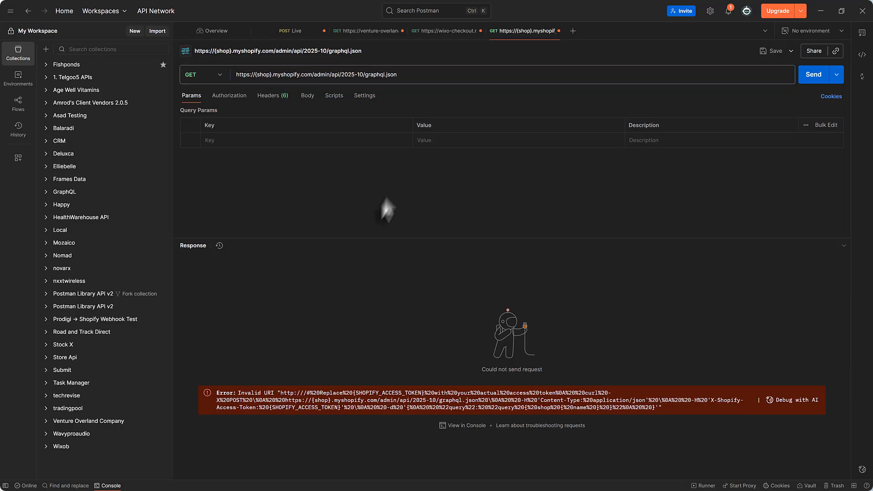
click(444, 31)
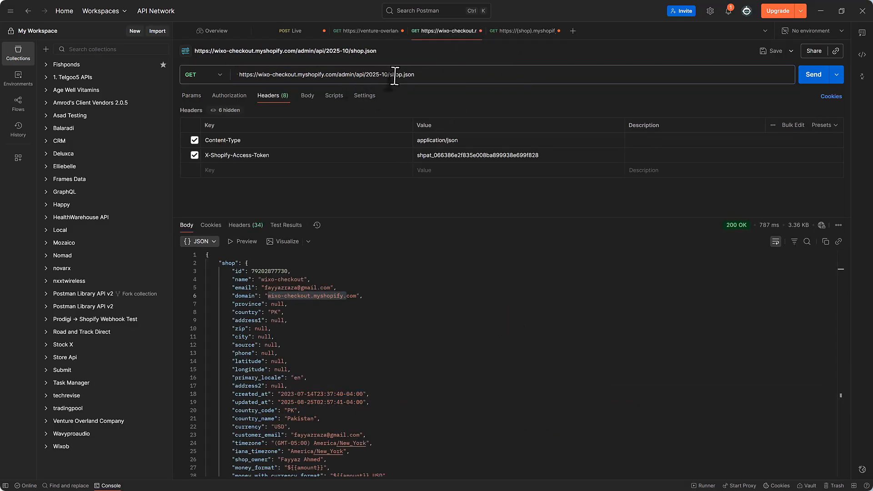
click(394, 76)
key(ctrl+a)
key(ctrl+v)
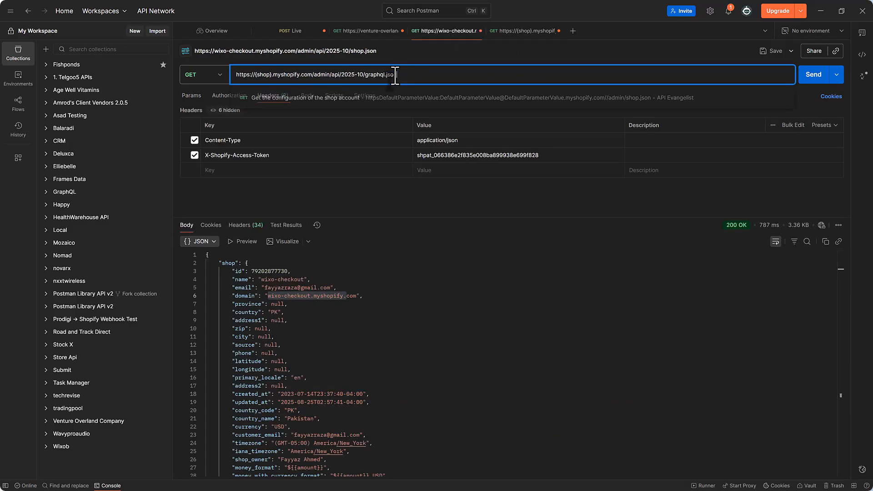
click(559, 30)
click(361, 291)
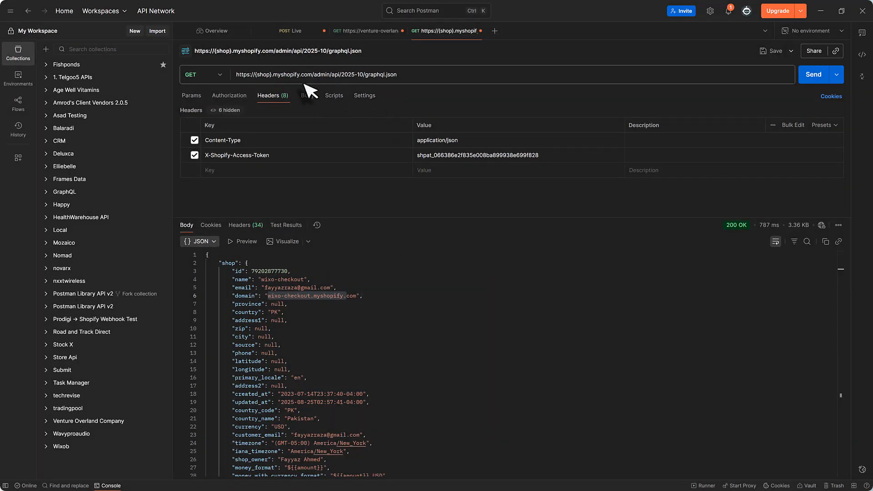
Copy the store name from the Shopify admin address and replace {shop} in the Postman request URL with wixo-checkout
click(820, 10)
click(68, 9)
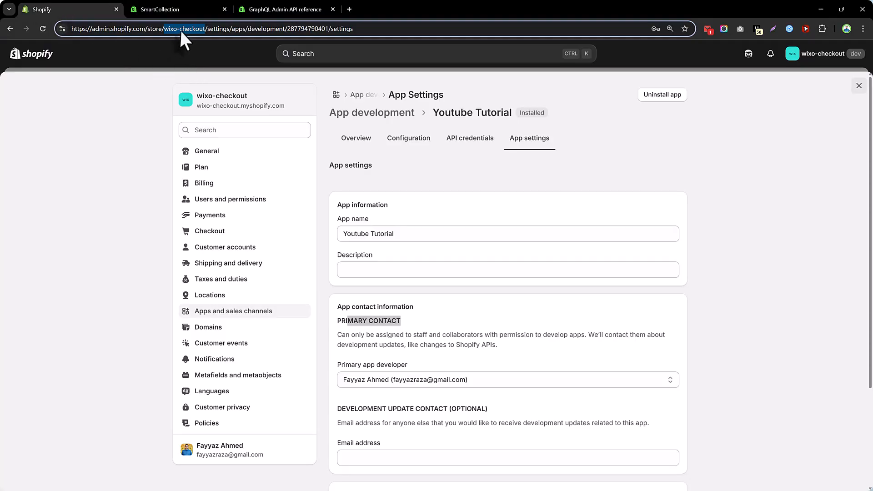
key(alt+Tab)
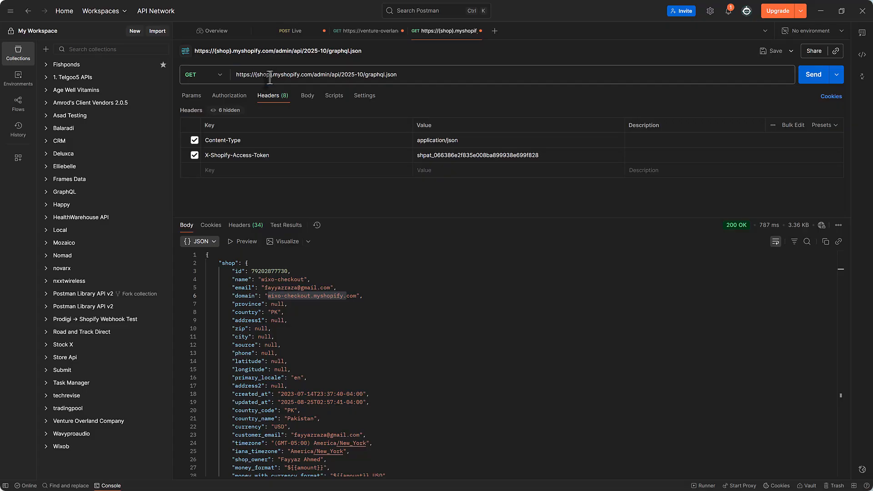
drag(270, 77, 255, 78)
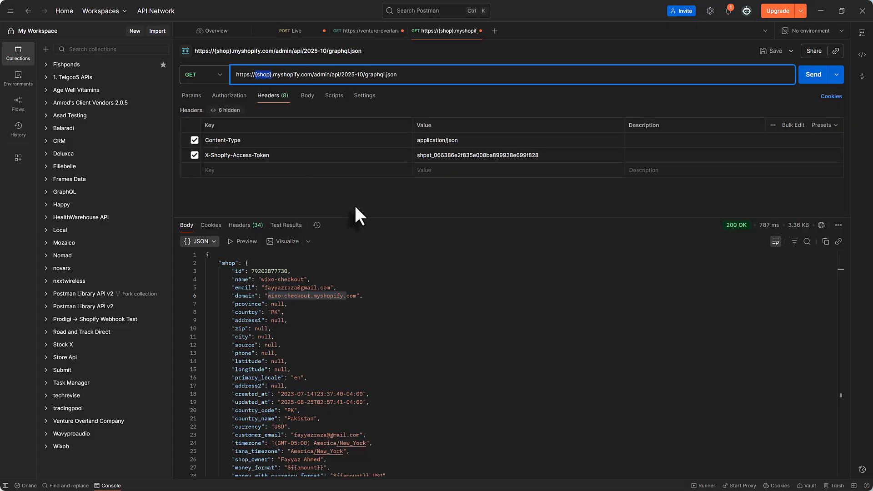
key(ctrl+v)
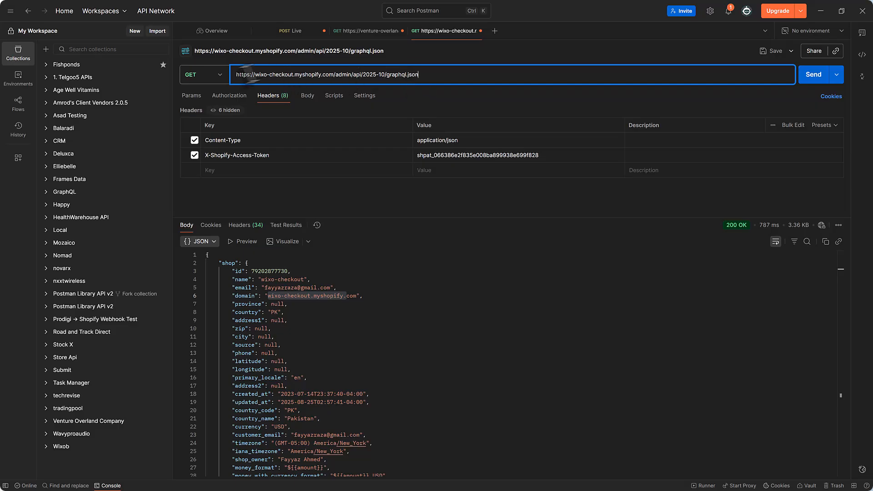
Set the method of the graphql.json request to POST
drag(239, 76, 415, 77)
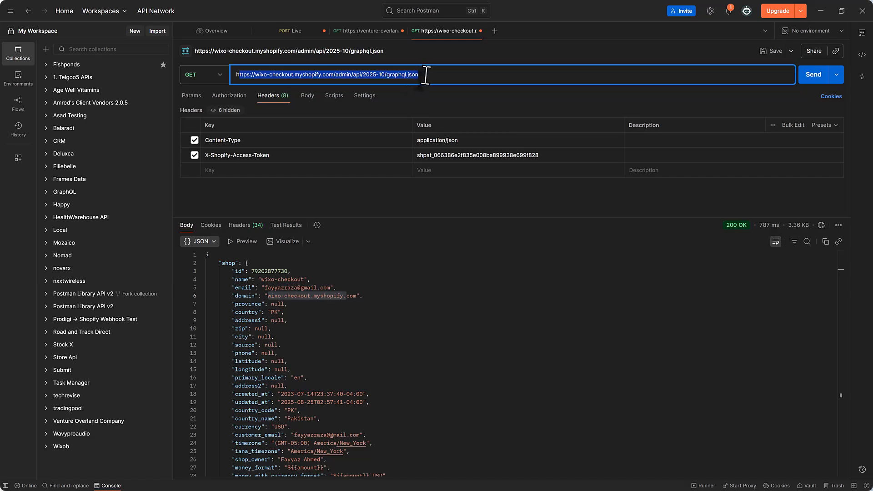
click(399, 75)
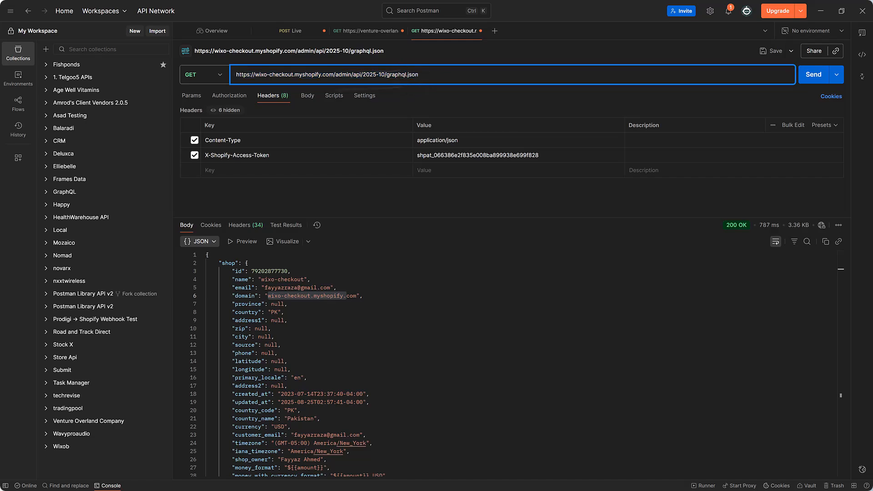
click(204, 76)
click(208, 110)
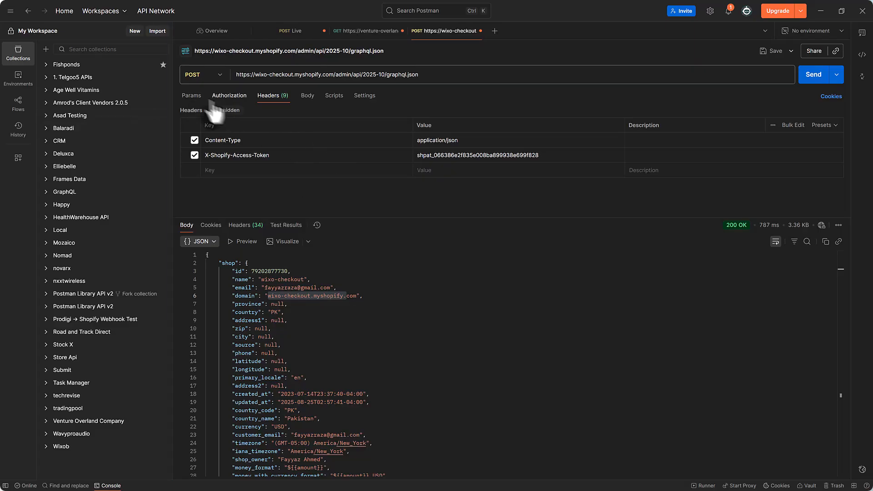
Set the request body type to GraphQL and place the cursor in the empty query editor
click(308, 97)
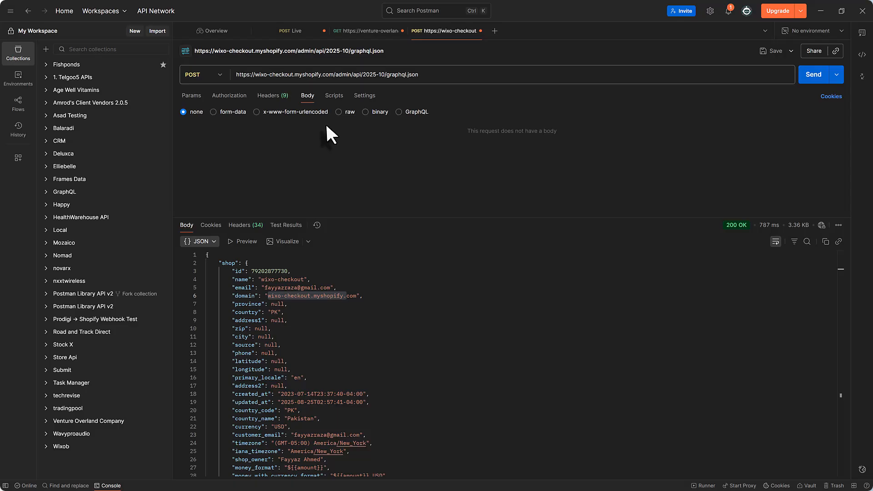
click(399, 112)
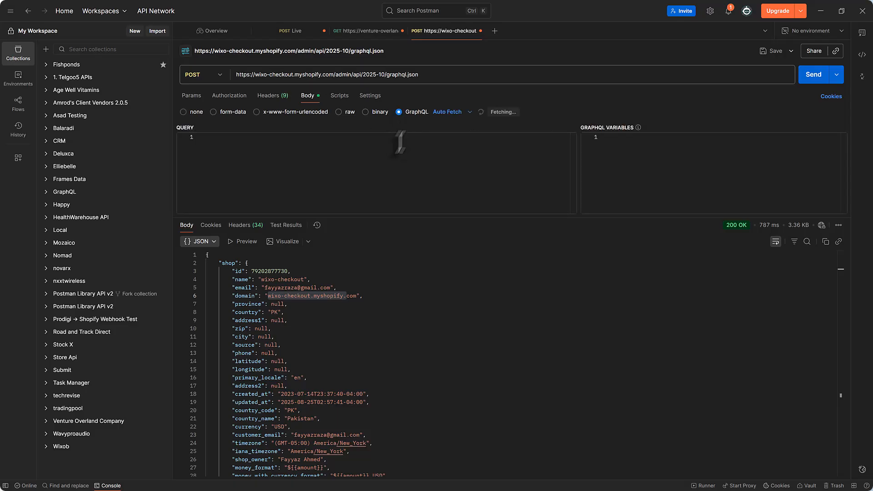
click(419, 170)
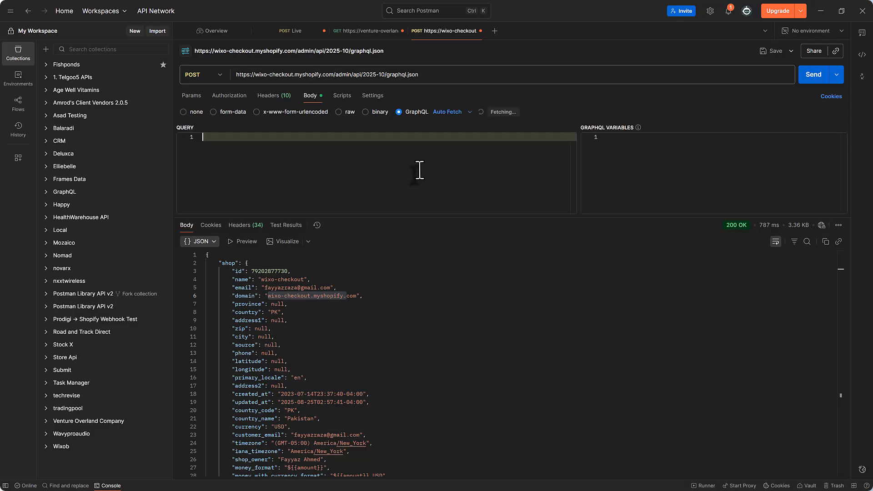
Return to the GraphQL Admin API reference in the browser and open the products query under Products and collections
key(alt+Tab)
key(alt+Tab)
key(alt+Tab)
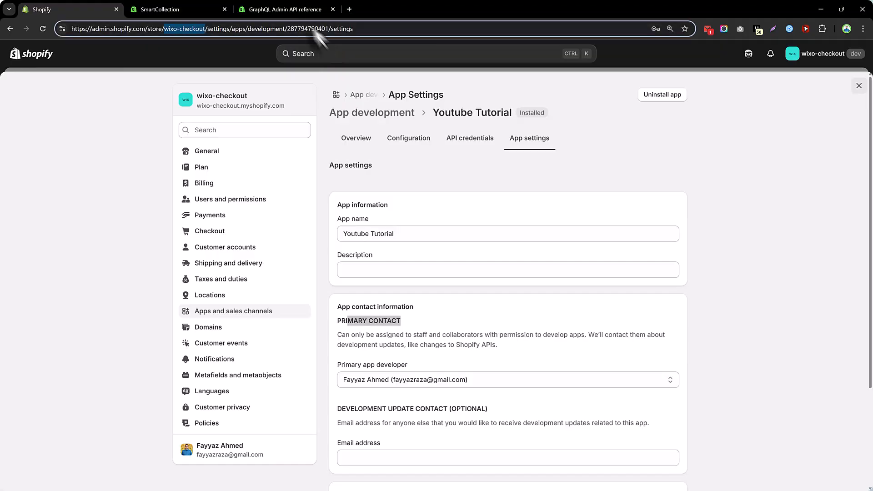
click(296, 11)
scroll(55, 320, down, 3)
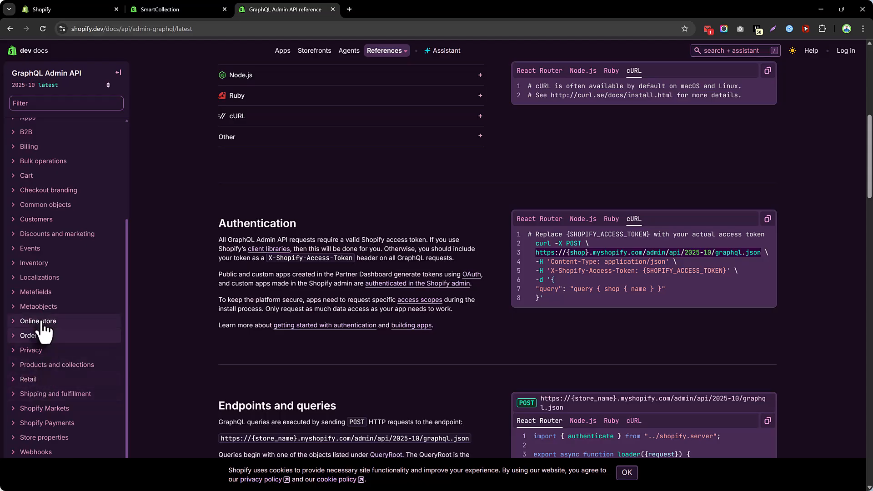
click(28, 366)
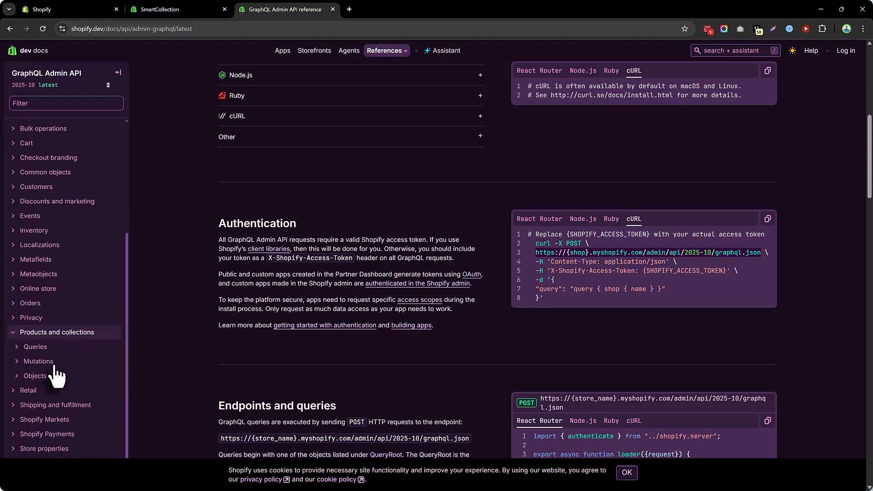
click(40, 336)
scroll(41, 345, down, 12)
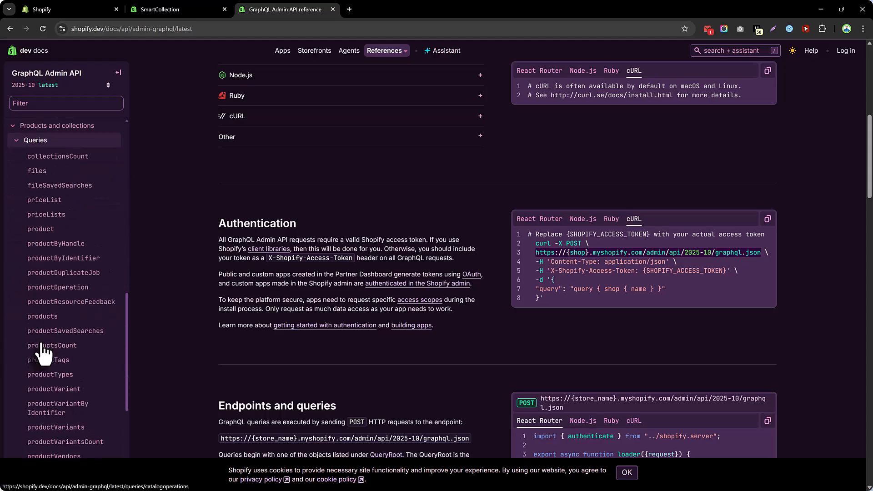
scroll(46, 350, down, 3)
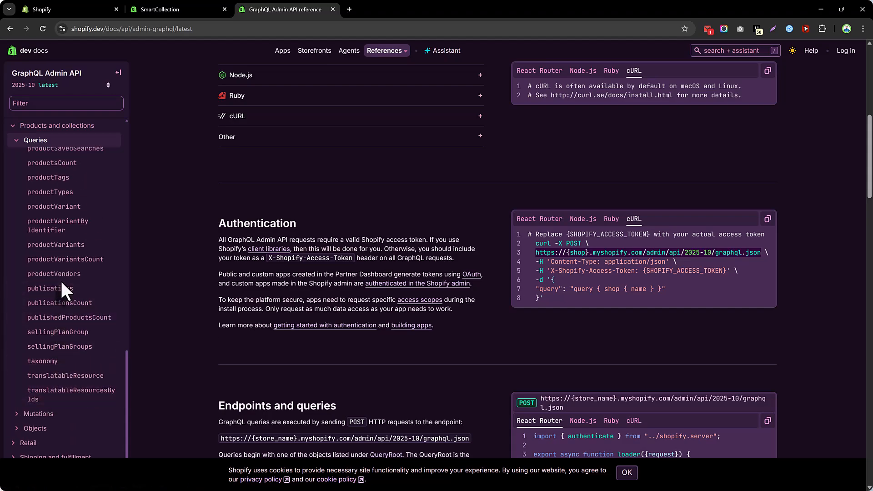
scroll(68, 223, up, 3)
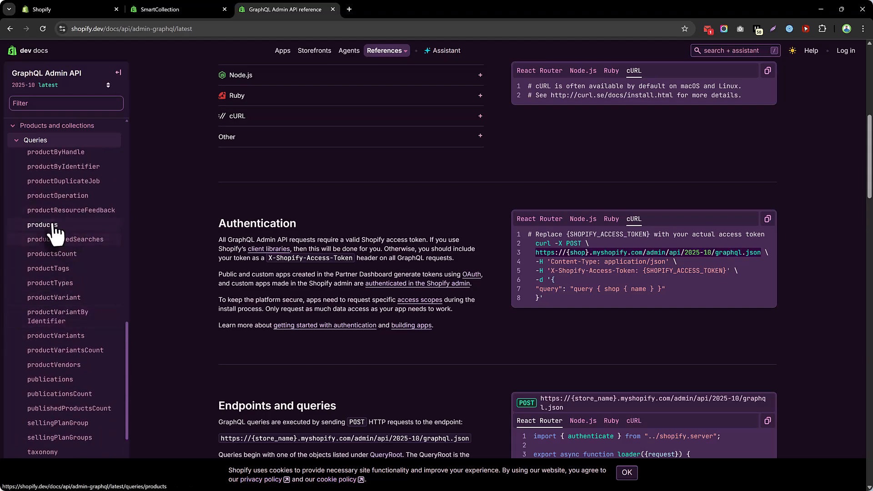
click(58, 228)
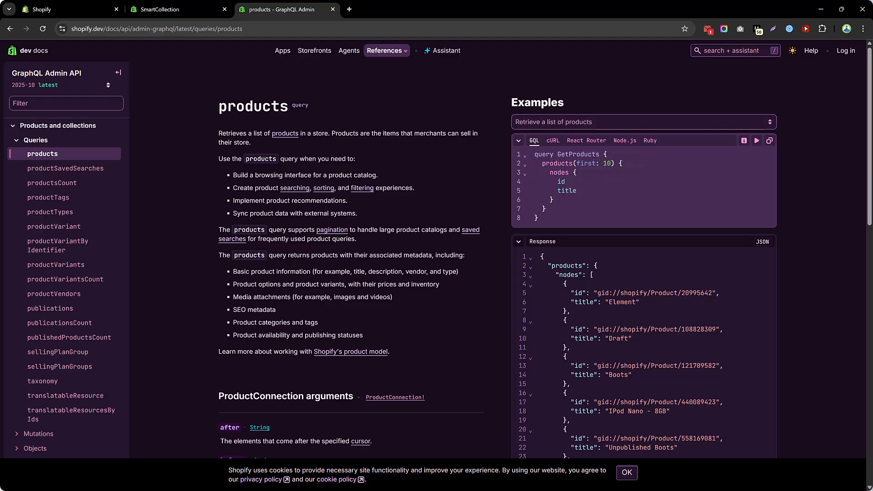
Copy the GetProducts example query from the documentation and paste it into the GraphQL query editor in Postman
click(769, 141)
key(alt+Tab)
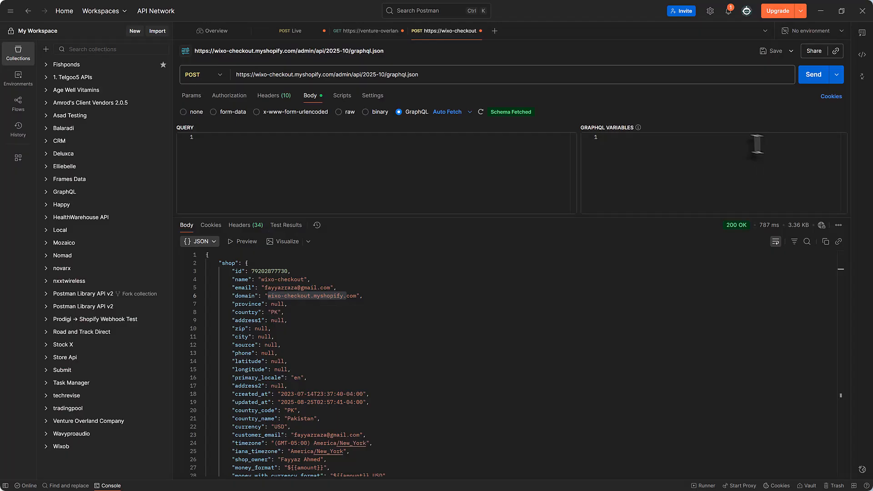
key(ctrl+v)
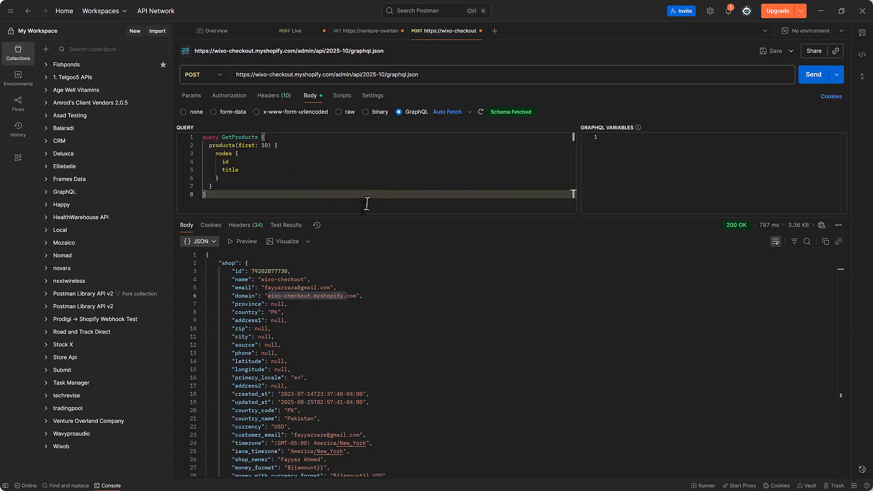
key(ctrl+a)
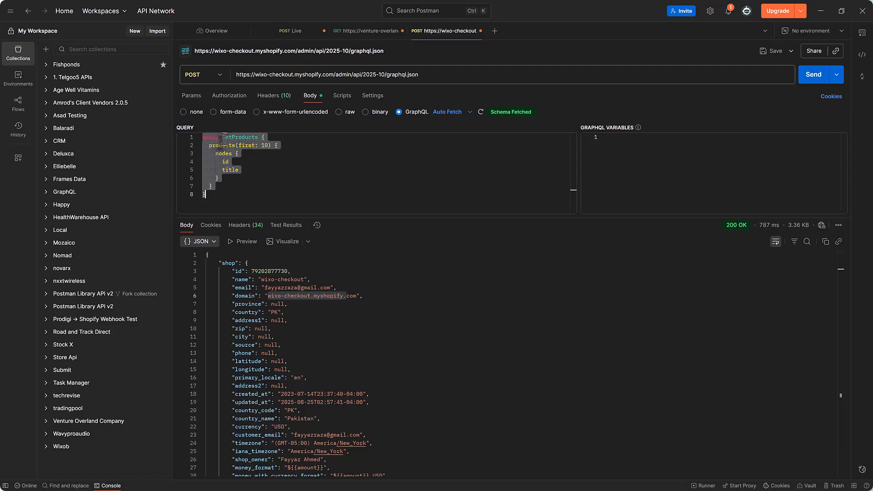
click(220, 145)
double_click(219, 145)
click(271, 145)
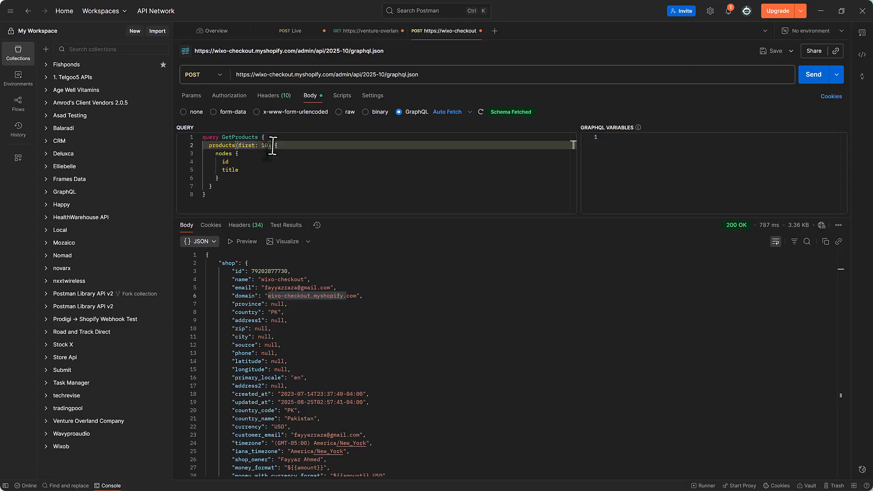
Examine the nodes block with its id and title fields in the GetProducts query and compare it with the previous shop response
drag(232, 178, 244, 156)
click(230, 154)
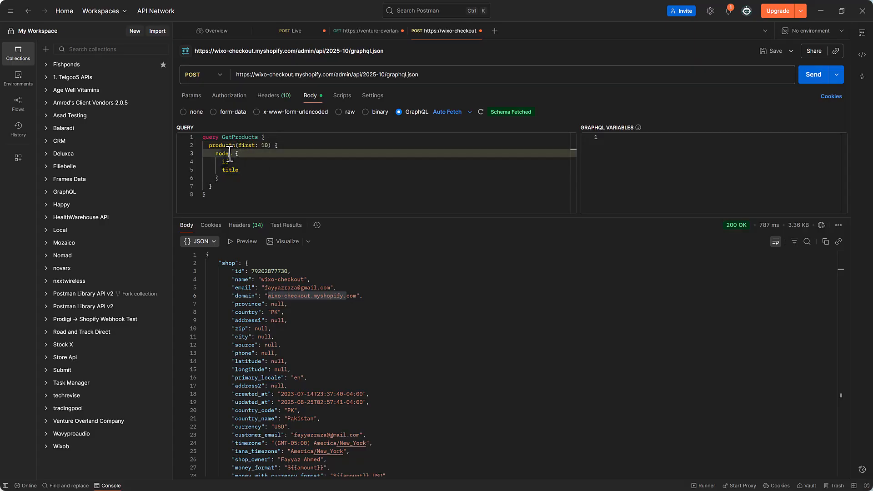
click(221, 161)
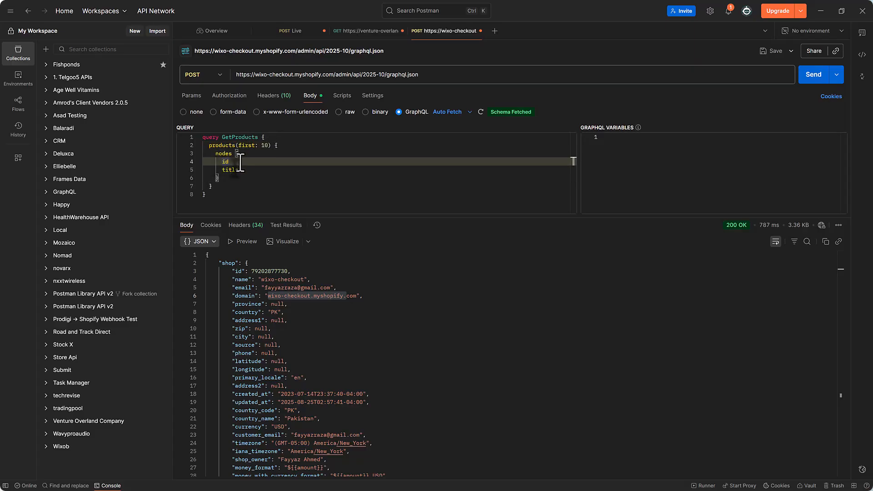
triple_click(228, 169)
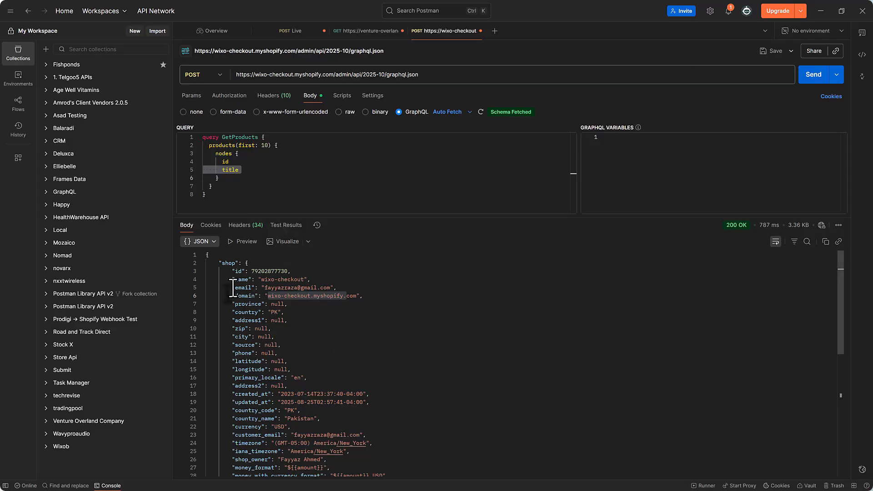
drag(224, 263, 294, 401)
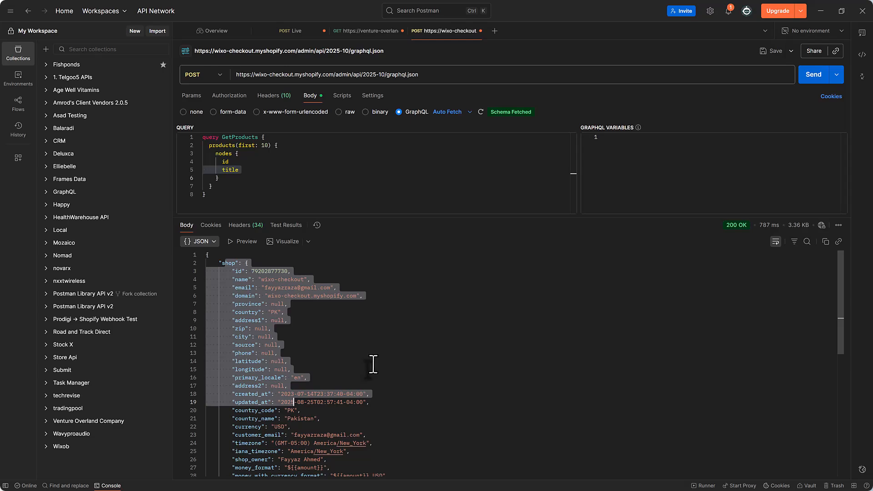
click(248, 320)
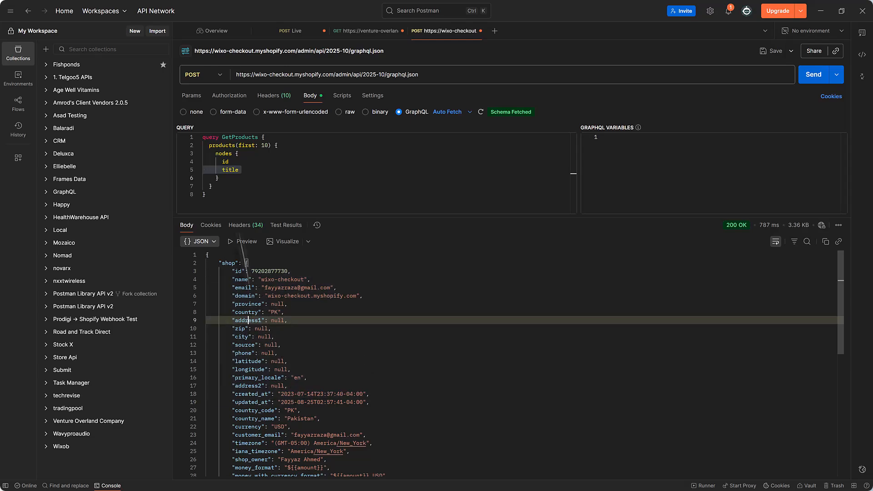
double_click(246, 172)
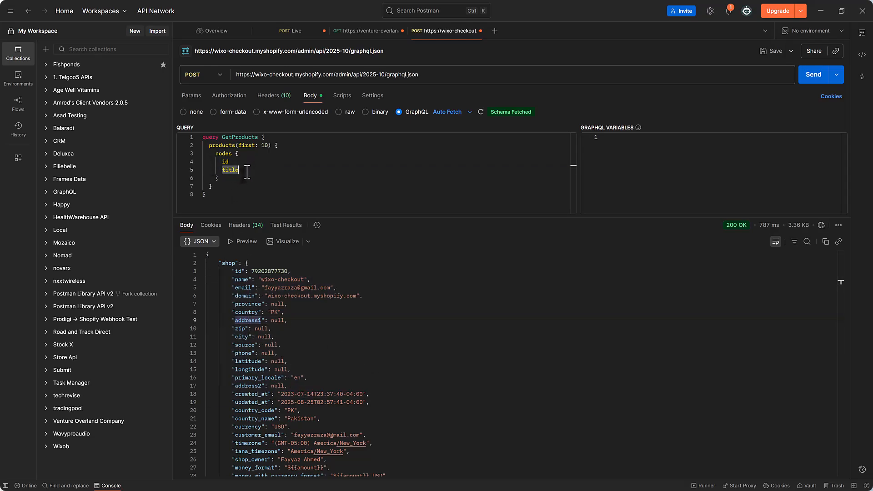
double_click(227, 162)
double_click(227, 170)
Send the GetProducts query and inspect the nodes array in the returned products data
click(229, 205)
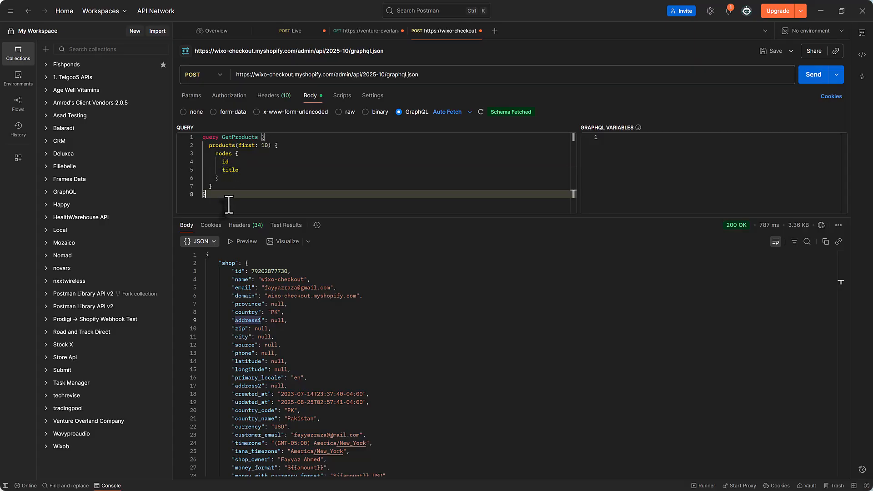
click(814, 82)
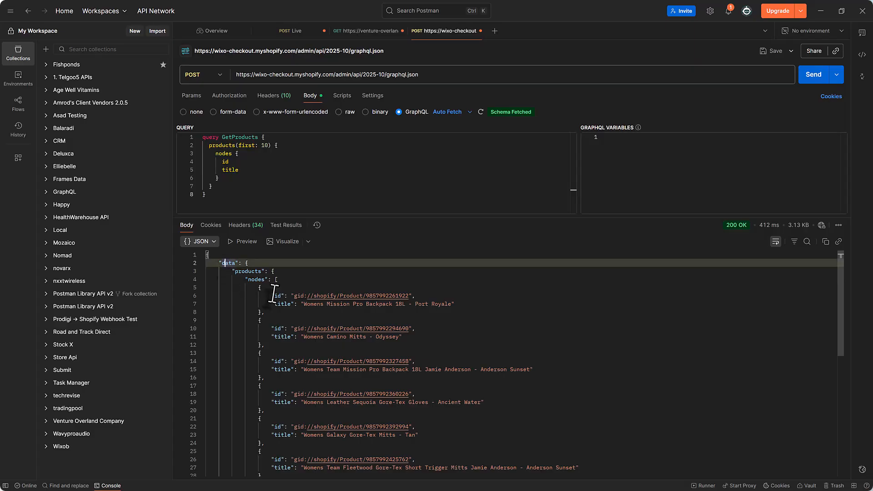
double_click(256, 279)
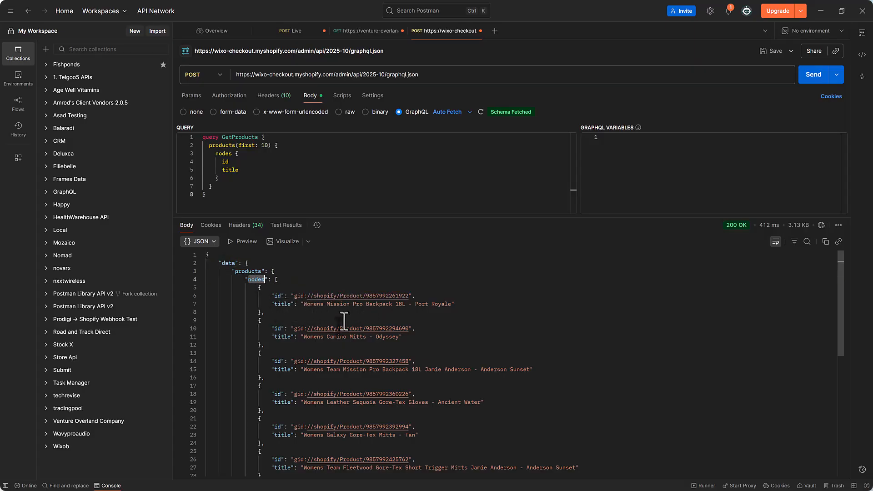
click(257, 172)
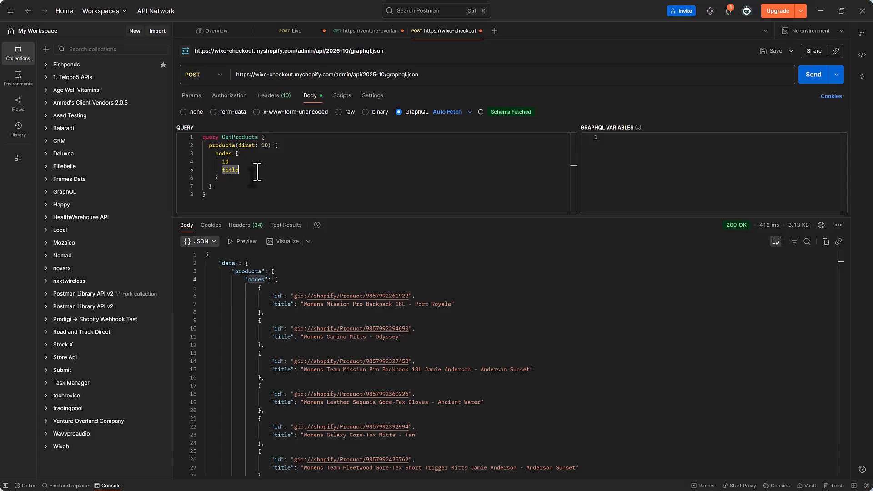
key(ctrl+BackSpace)
key(Return)
key(ctrl+z)
key(ctrl+z)
click(326, 177)
click(365, 193)
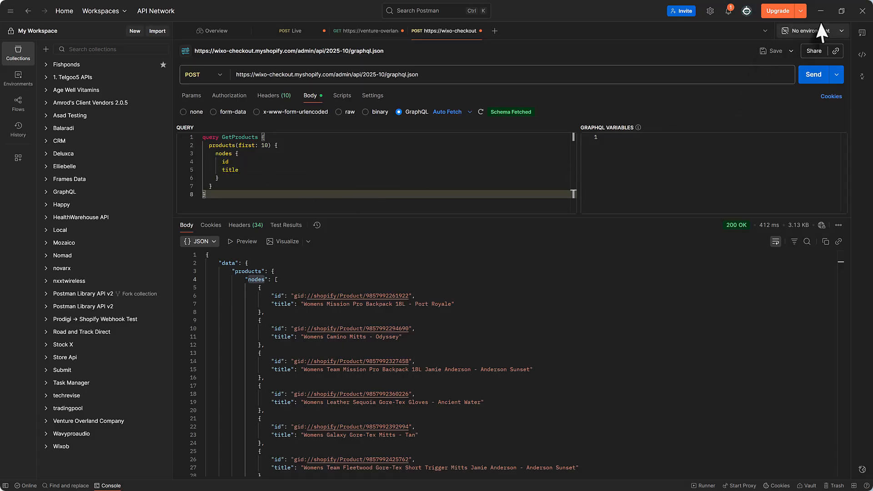
Switch back to the products query documentation in the browser and expand the fields of nodes under Possible returns
click(251, 170)
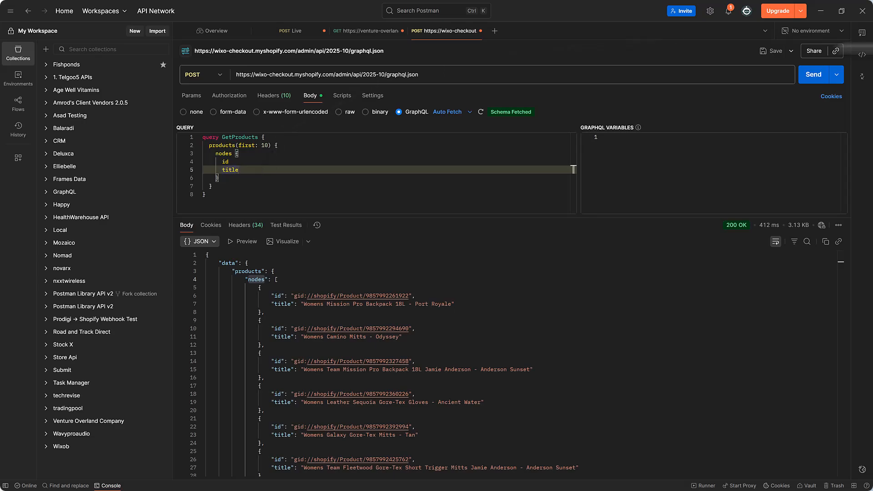
click(824, 12)
click(824, 12)
key(alt+Tab)
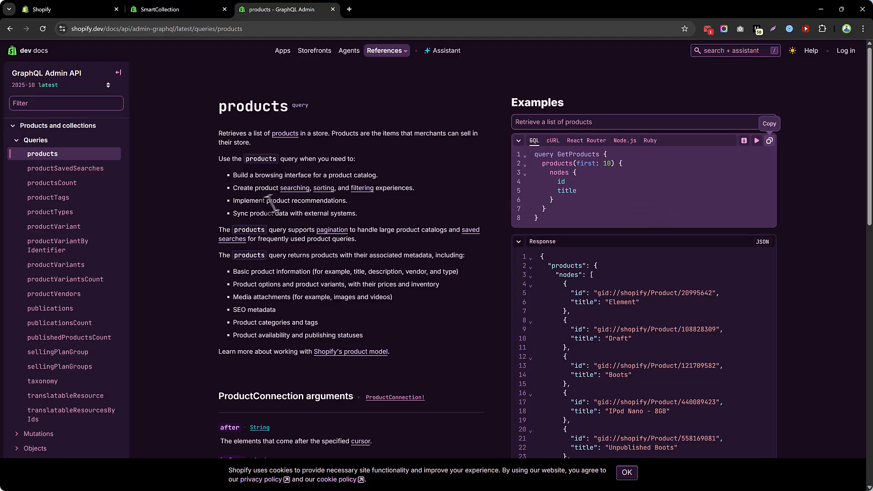
scroll(117, 200, up, 2)
scroll(114, 194, up, 2)
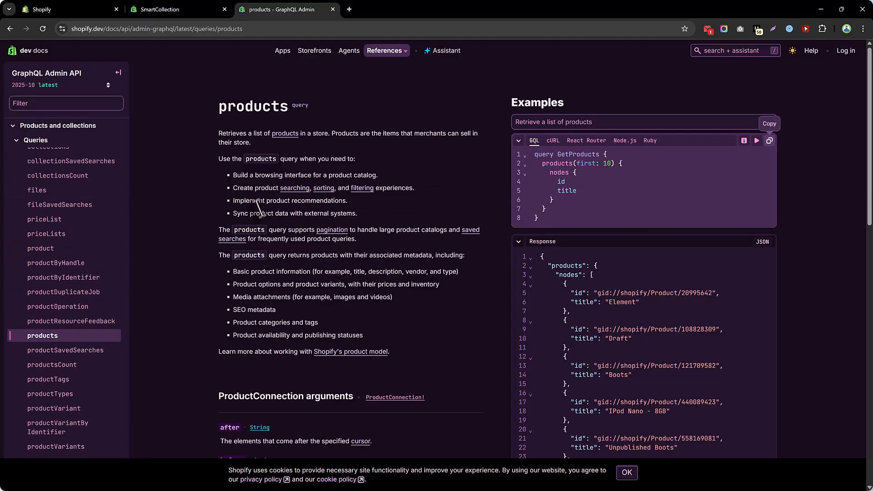
scroll(269, 243, down, 6)
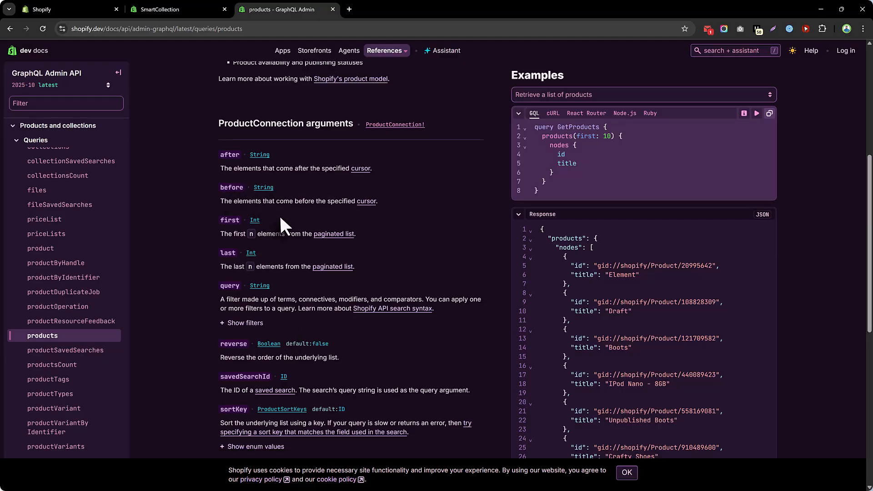
scroll(286, 223, down, 2)
scroll(285, 226, down, 2)
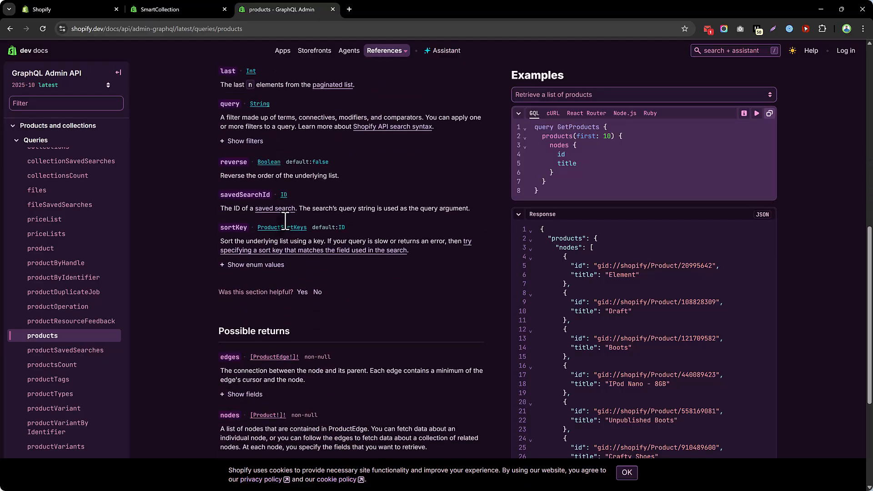
scroll(320, 283, down, 4)
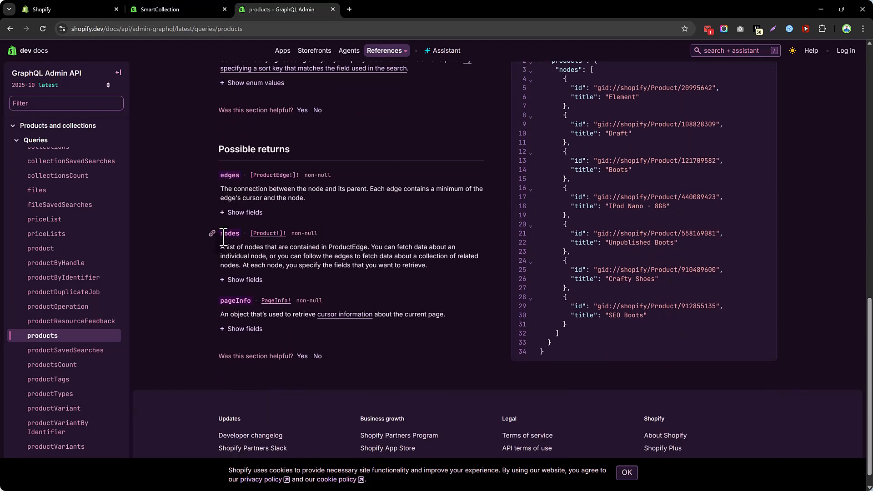
click(249, 279)
Find the description field in the expanded nodes field list and copy its name
scroll(253, 270, down, 2)
scroll(253, 268, down, 2)
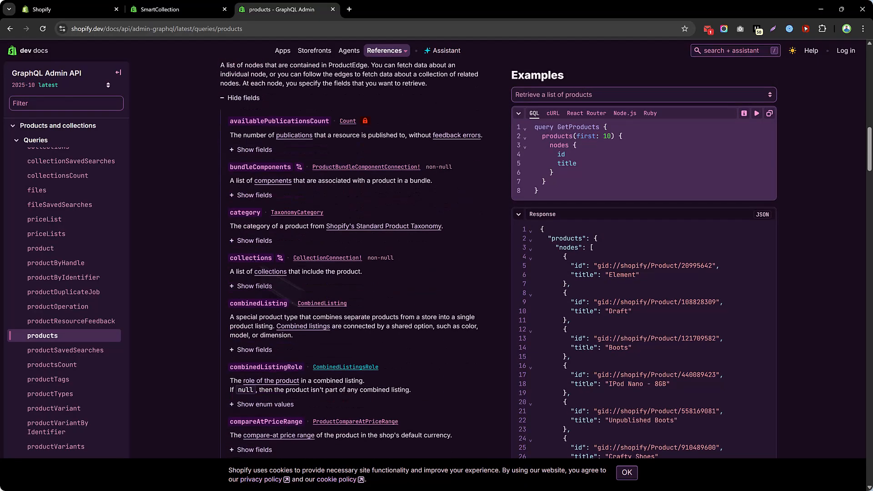
scroll(273, 291, down, 3)
scroll(274, 291, down, 4)
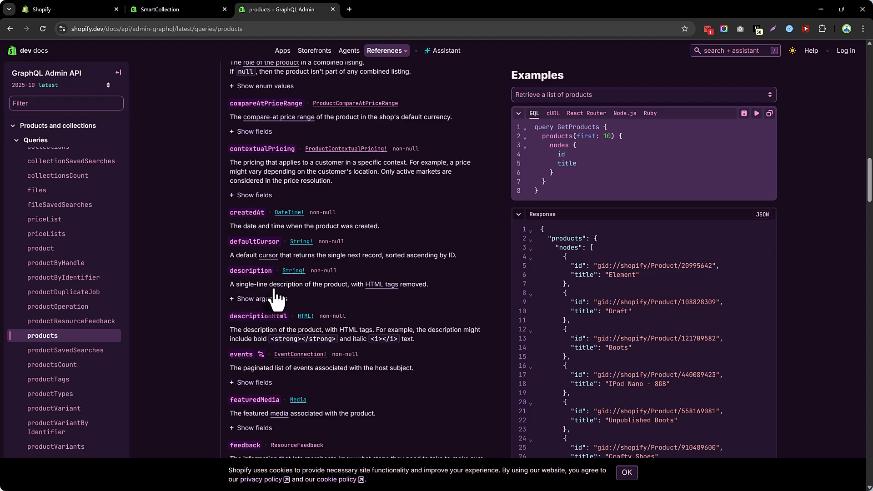
double_click(249, 272)
key(ctrl+c)
scroll(389, 290, down, 2)
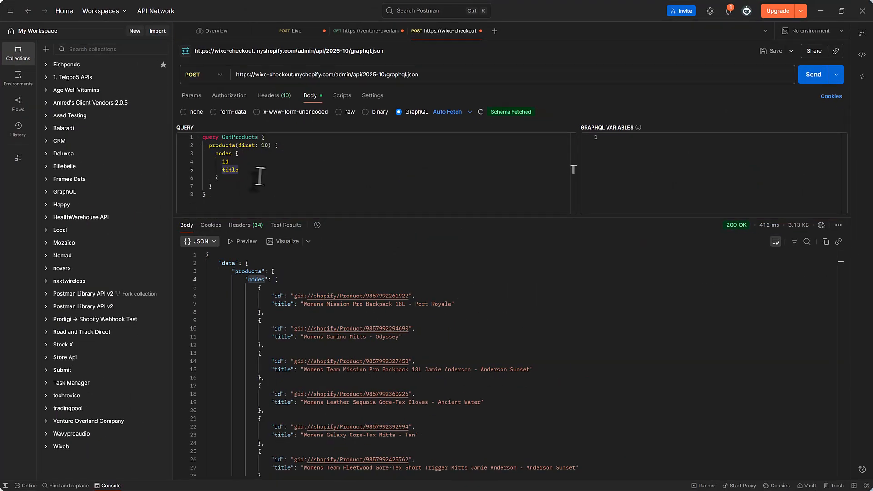
Add an empty line below title in Postman's GetProducts query and undo the mistaken paste of the API access token
click(255, 173)
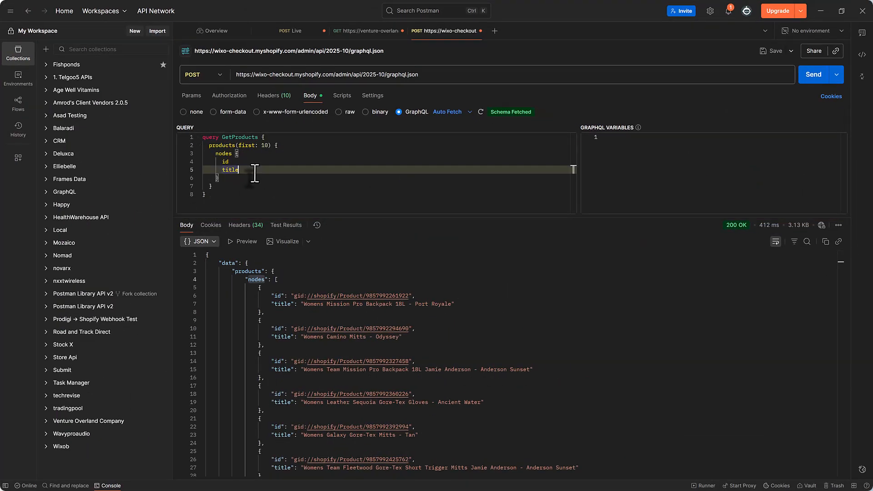
key(Return)
key(ctrl+v)
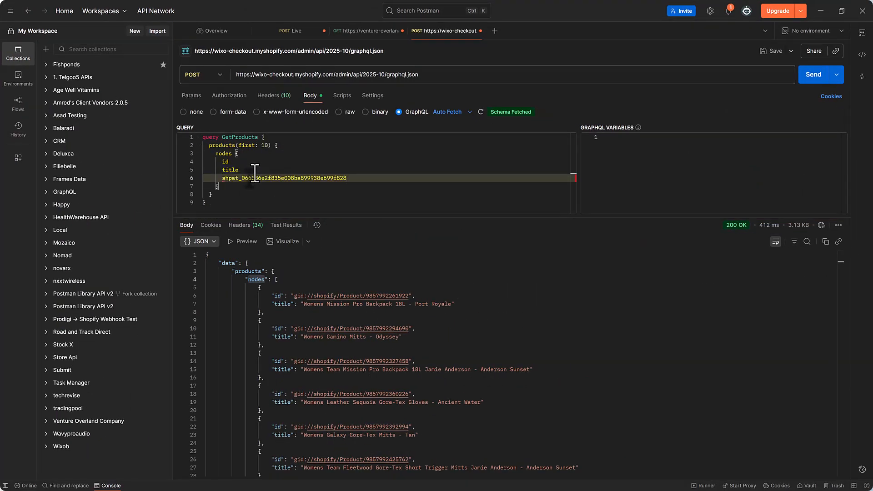
key(ctrl+z)
Insert the description field on the line below title and send the query to view the products' descriptions
click(267, 181)
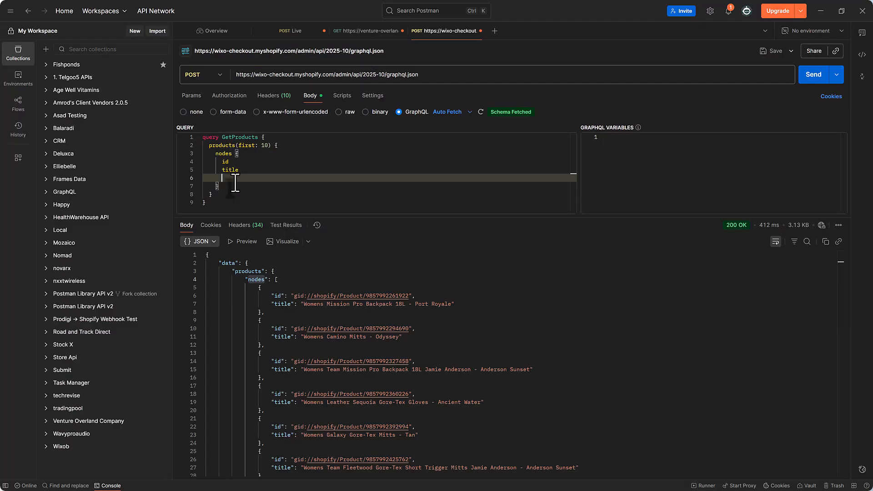
key(ctrl+v)
click(821, 75)
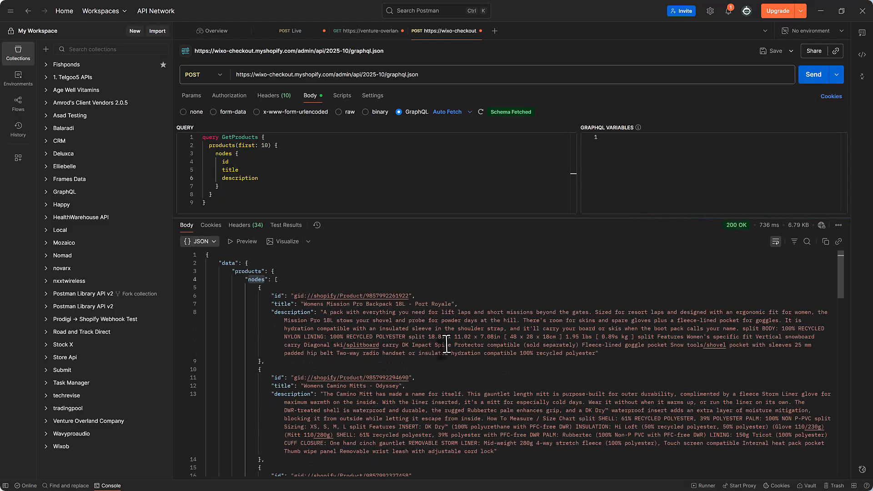
drag(325, 313, 361, 351)
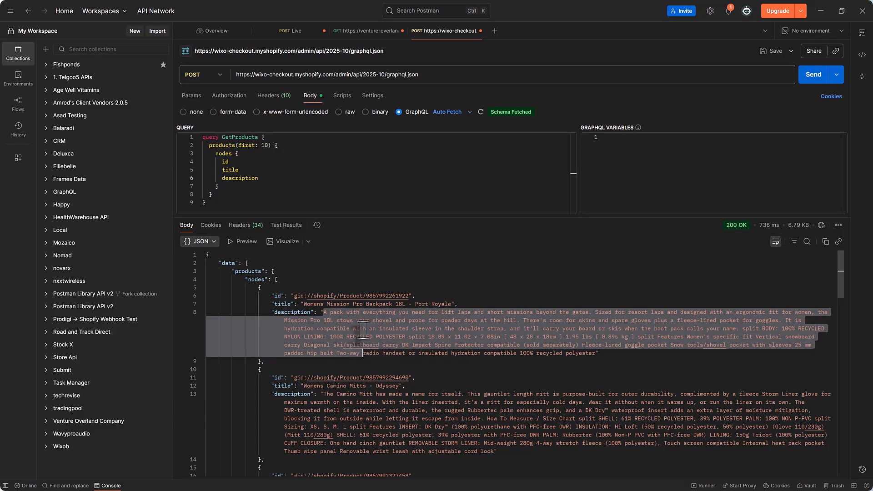
Return to the products query documentation in the browser and look through further fields available on nodes
click(261, 178)
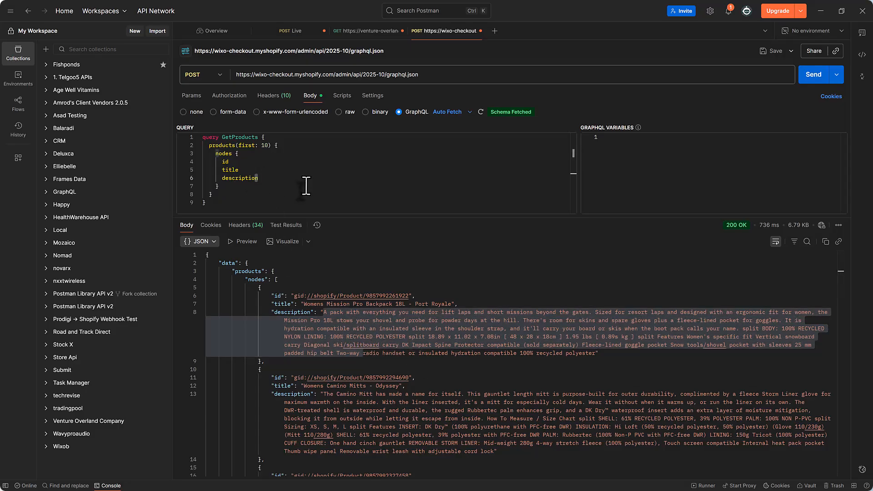
key(alt+Tab)
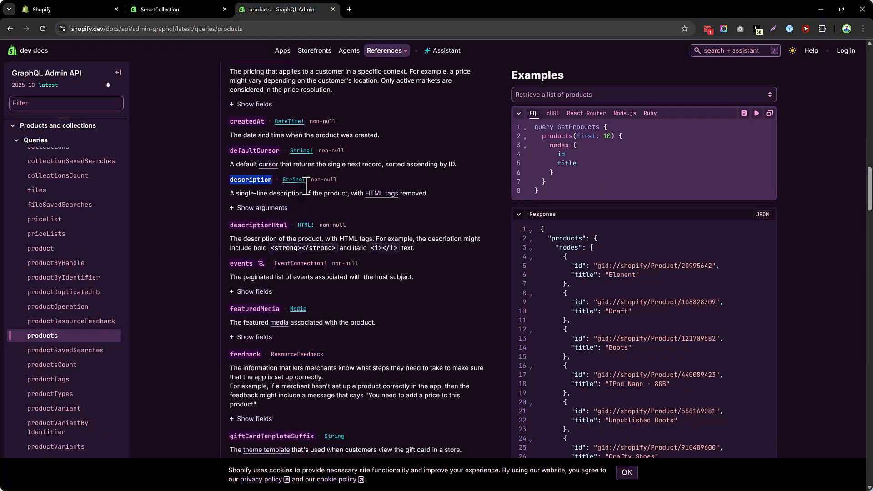
scroll(276, 282, down, 5)
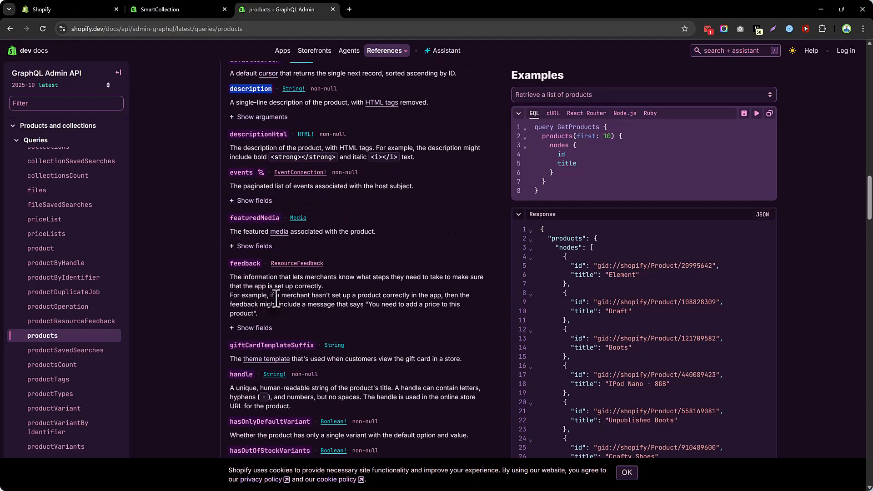
scroll(283, 259, down, 2)
scroll(283, 265, down, 3)
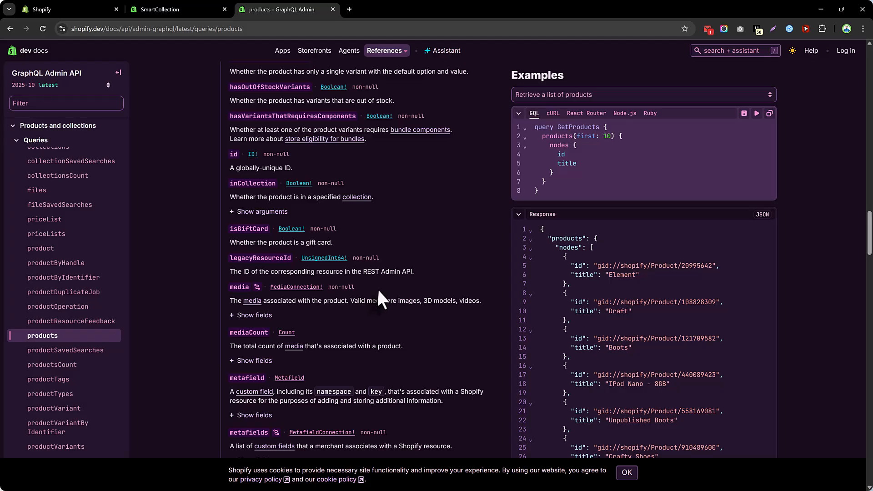
Collapse the Products and collections queries in the API reference navigation and expand the Orders queries
scroll(42, 279, up, 5)
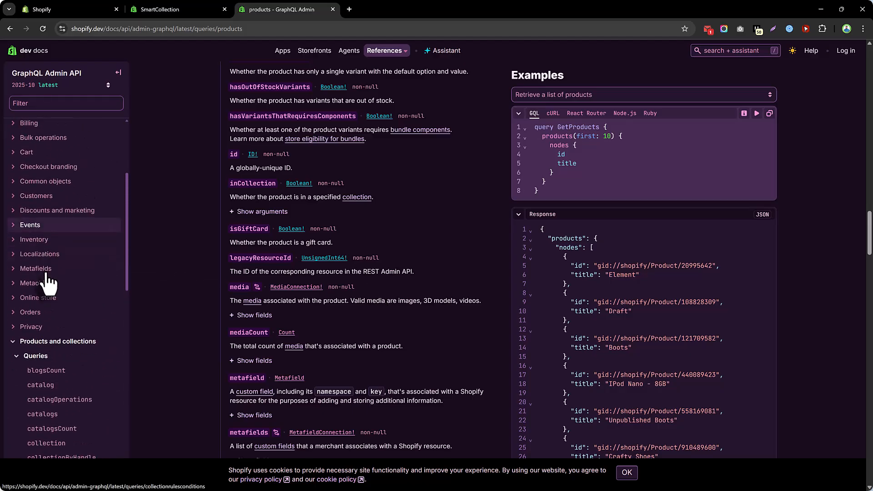
click(27, 357)
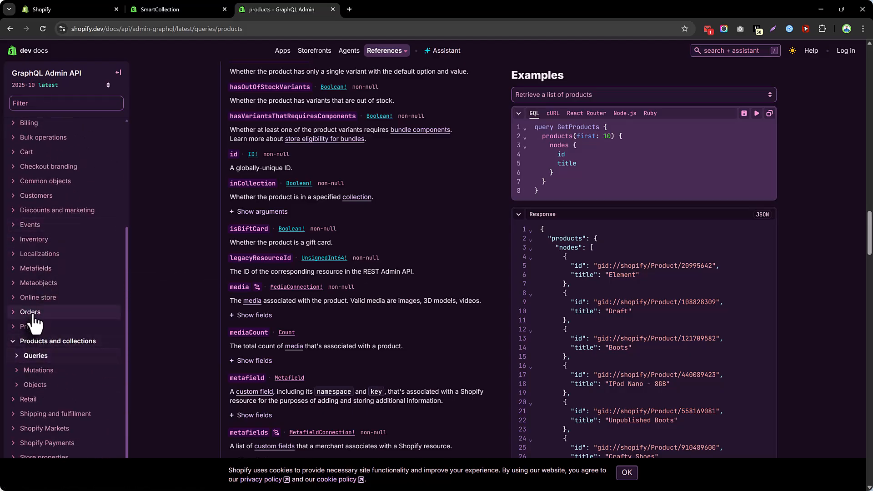
click(30, 313)
click(53, 327)
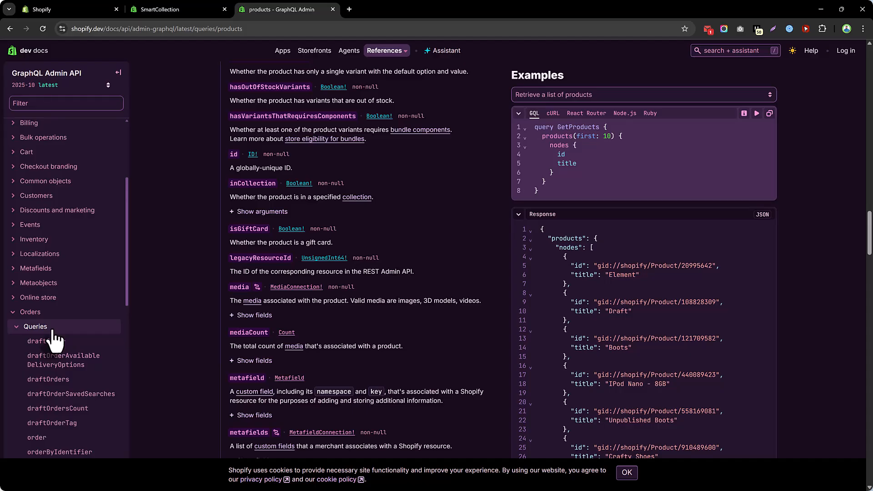
View the order query's reference page, then open the reference for the orders query
scroll(54, 339, down, 3)
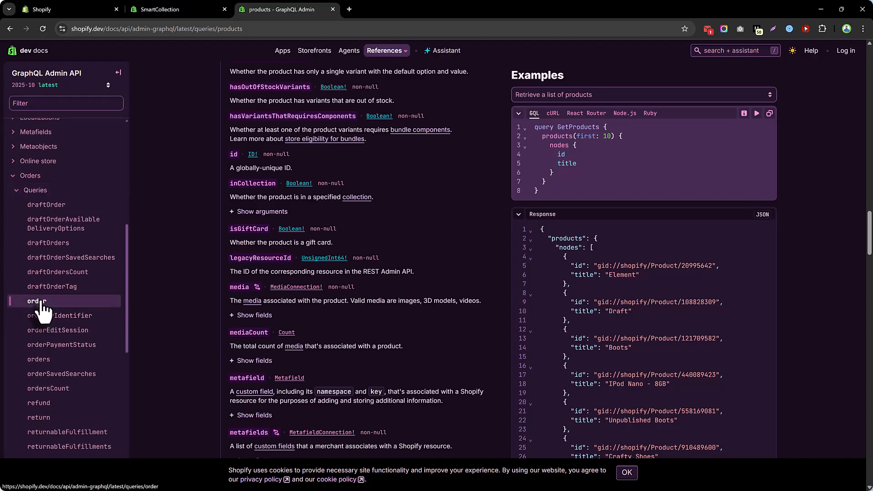
click(41, 302)
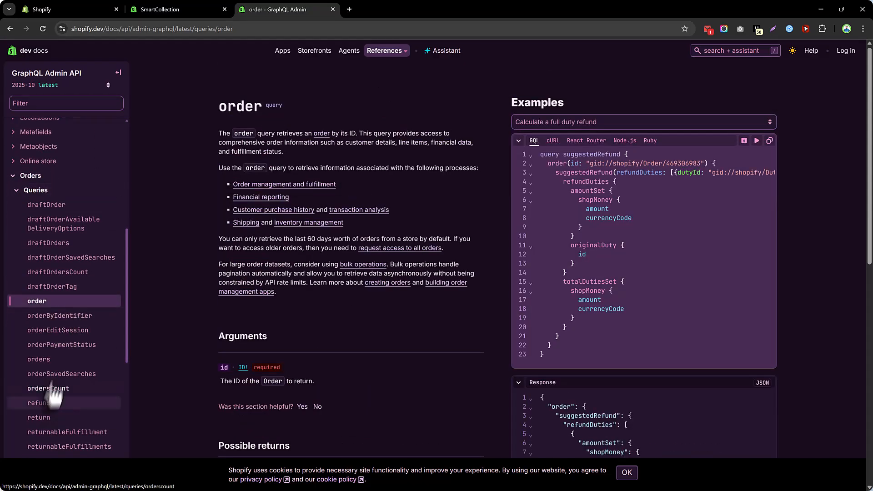
click(39, 361)
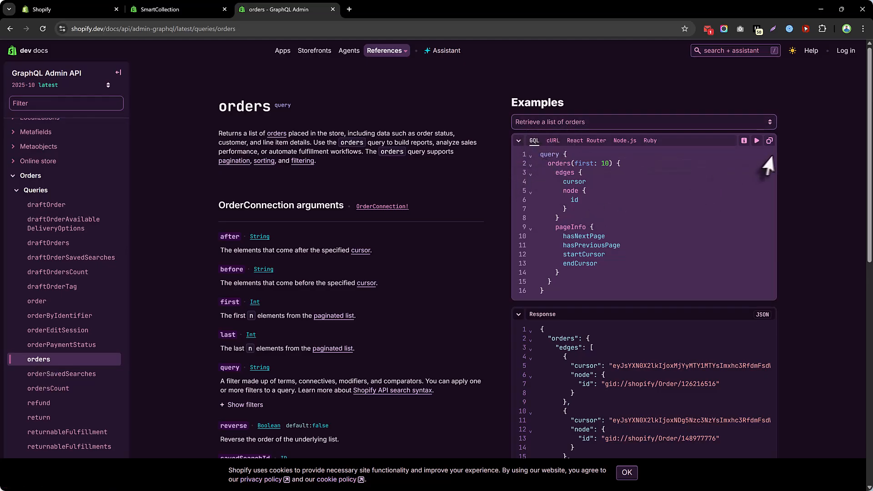
Copy the documentation's example query for retrieving a list of orders and paste it into Postman in place of the products query
click(769, 140)
key(alt+Tab)
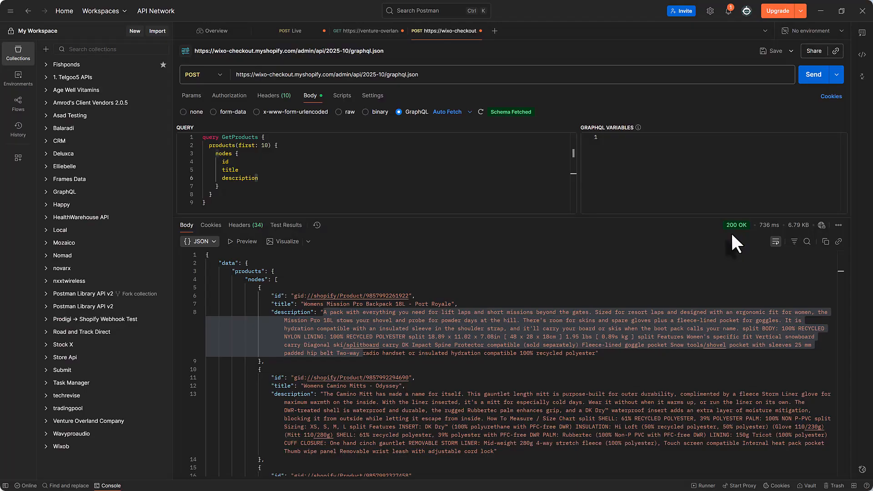
click(309, 184)
key(ctrl+a)
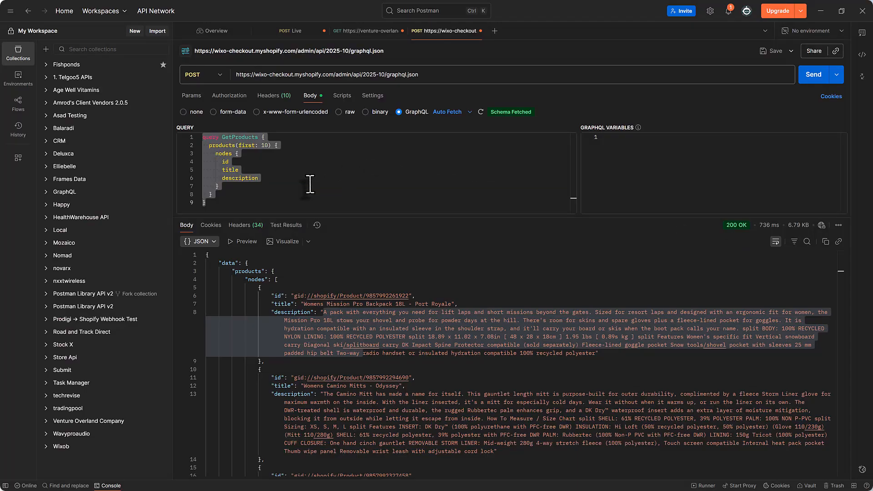
key(ctrl+v)
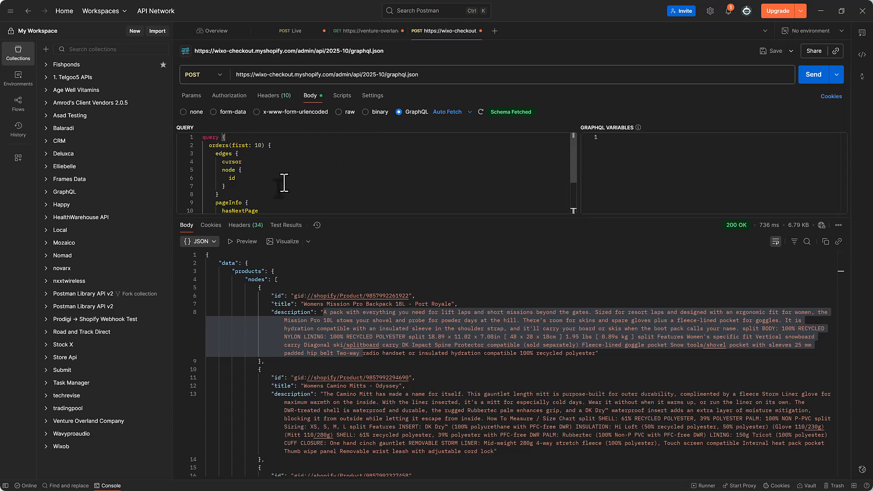
Review the edges, cursor, node, id and pageInfo fields of the orders query, then send the request
click(227, 154)
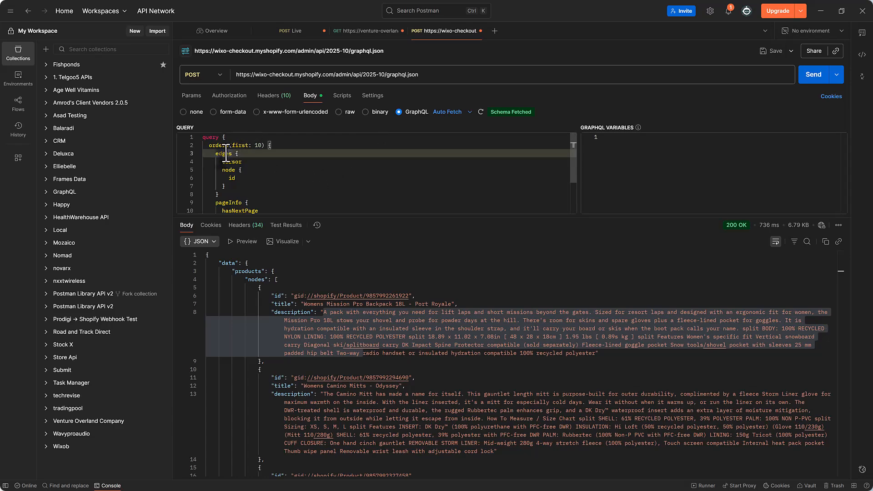
click(234, 163)
triple_click(232, 170)
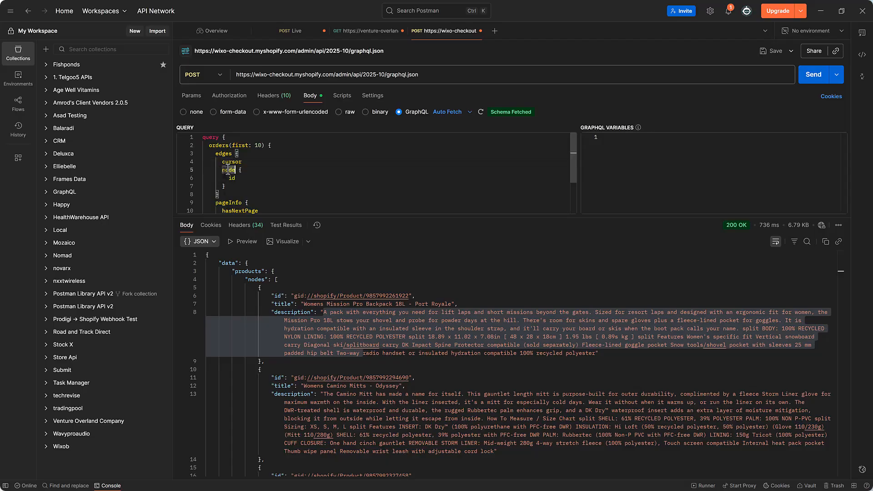
triple_click(232, 178)
scroll(295, 180, down, 1)
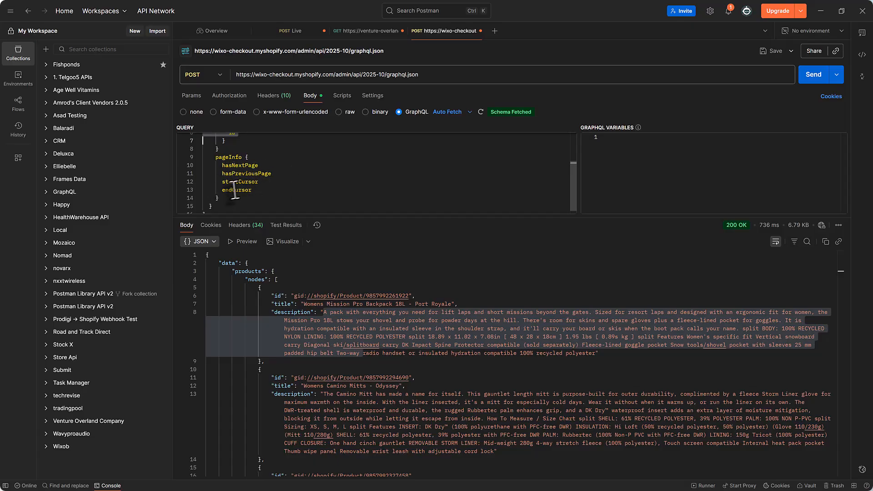
click(252, 189)
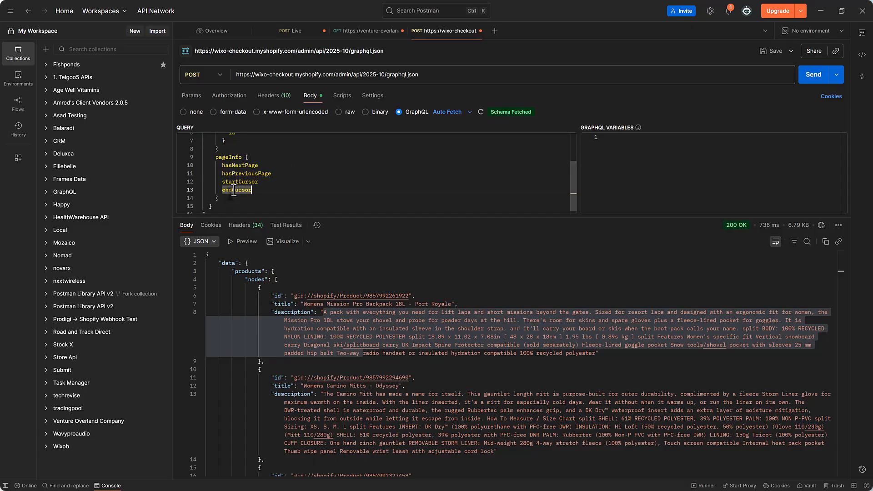
click(808, 79)
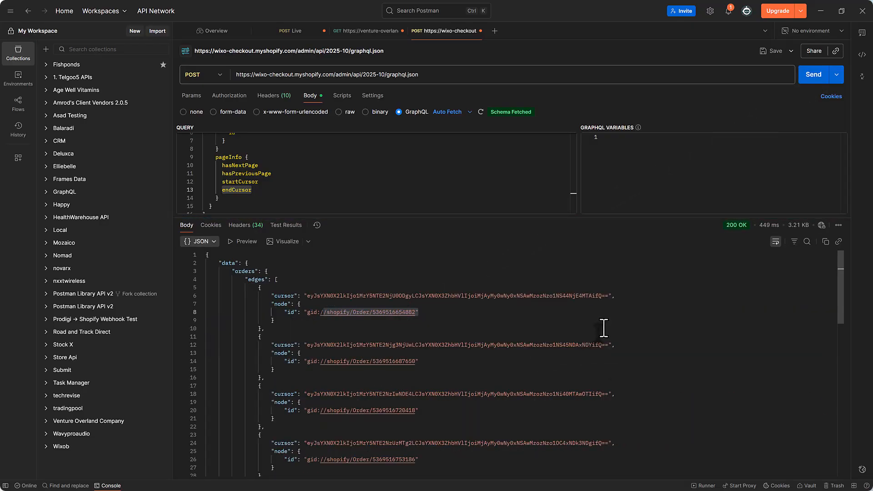
Examine the orders response, from each order's cursor and id down to the pageInfo and query cost sections
double_click(283, 296)
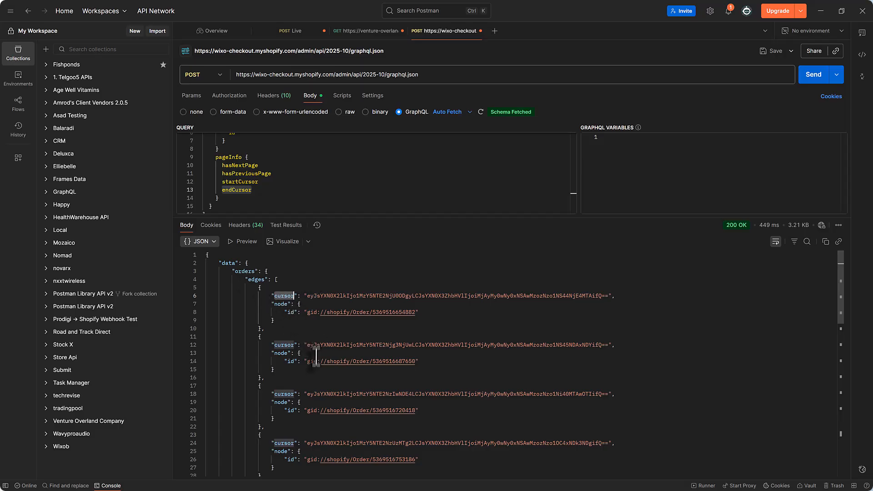
click(290, 312)
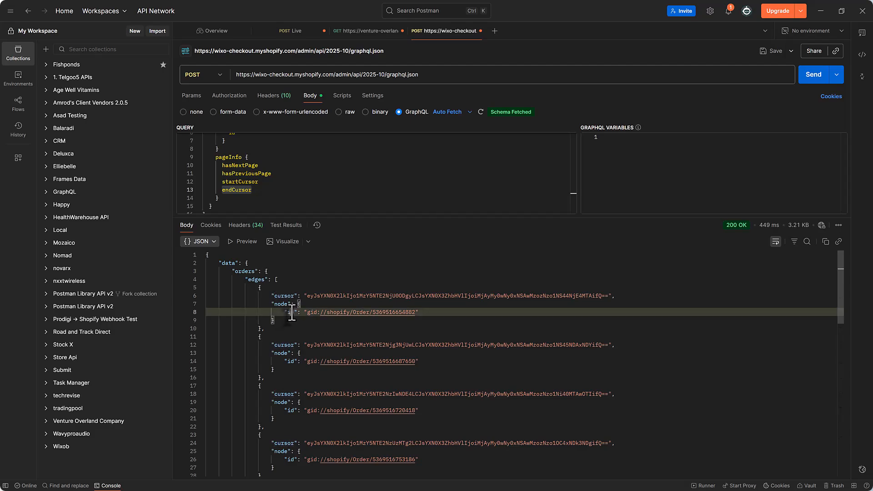
scroll(419, 361, down, 10)
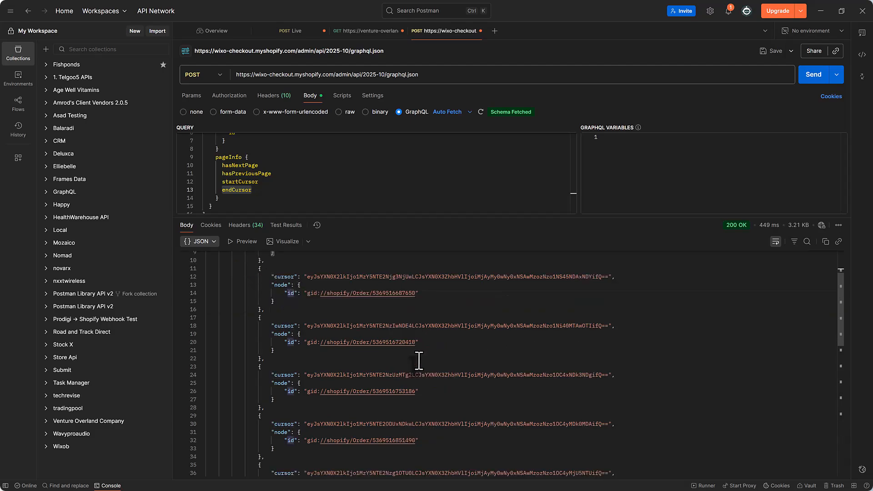
scroll(418, 361, down, 2)
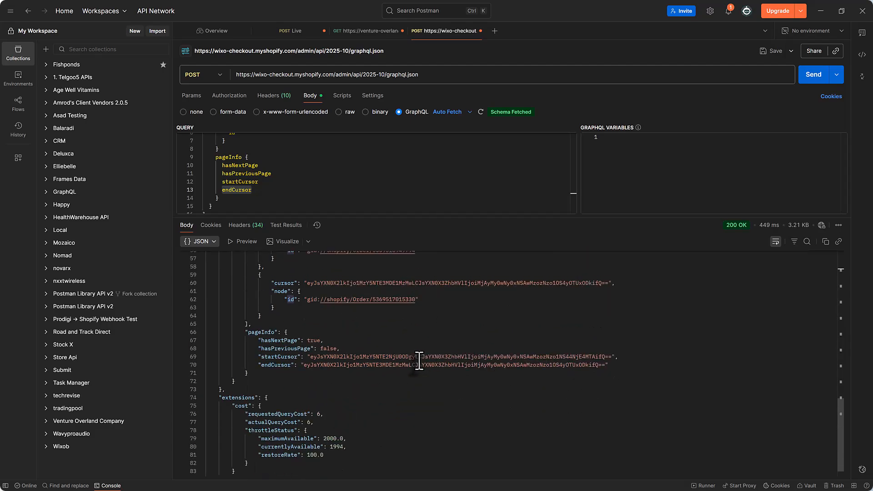
drag(261, 340, 296, 341)
double_click(313, 340)
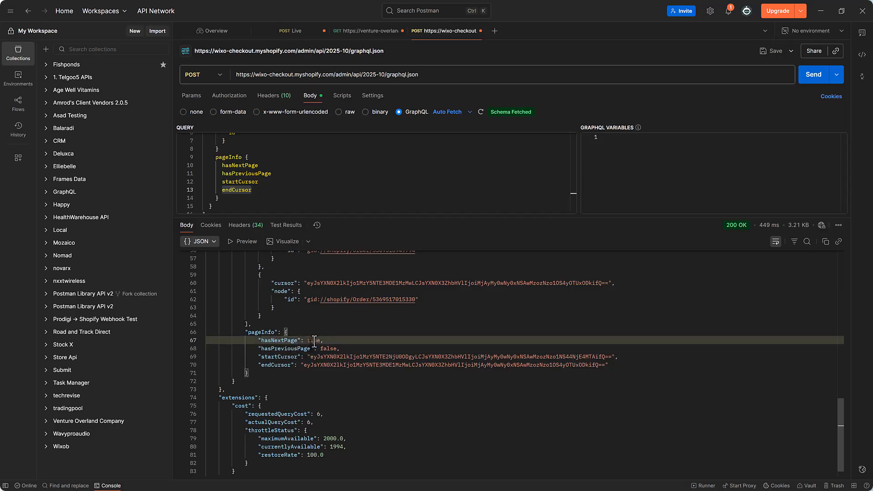
double_click(283, 350)
click(332, 351)
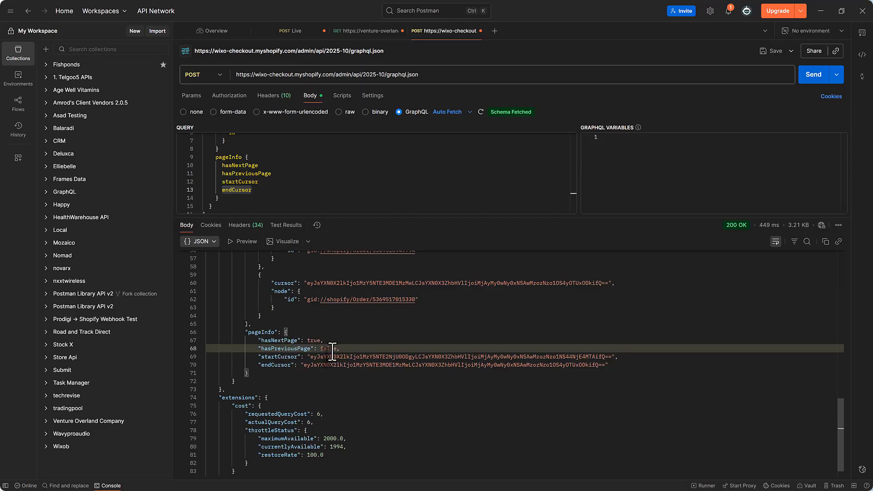
click(280, 357)
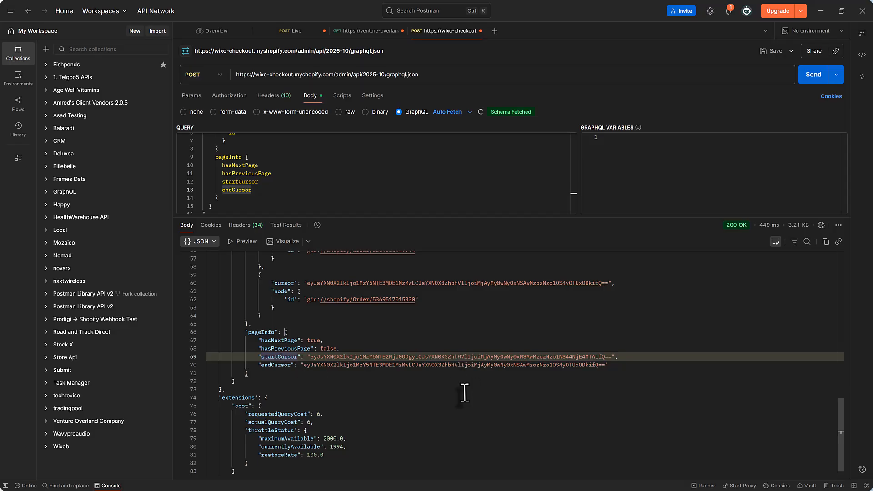
scroll(465, 393, down, 2)
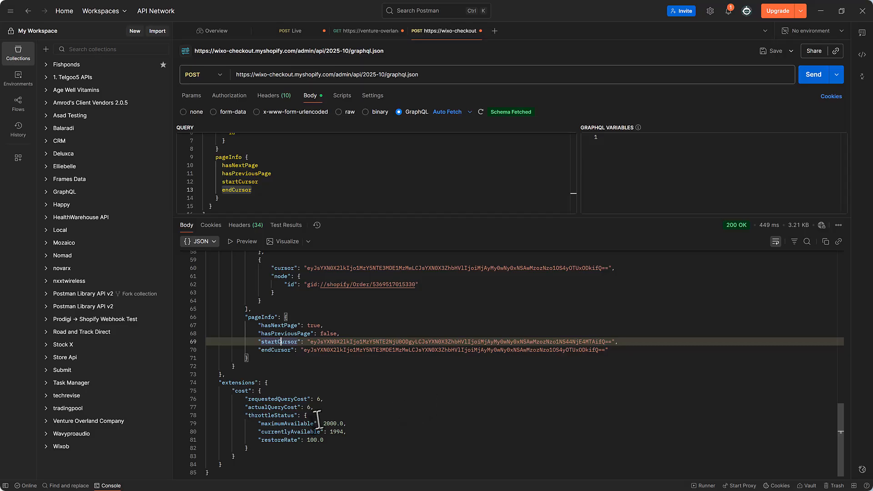
double_click(242, 391)
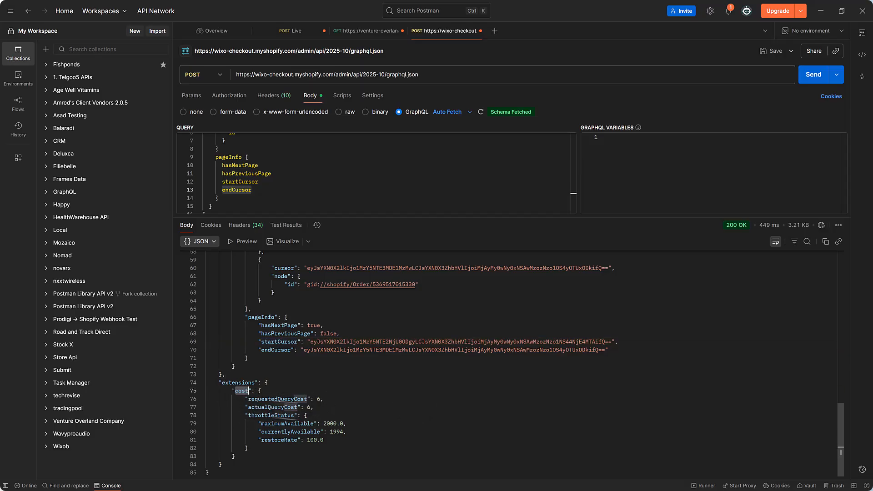
drag(348, 440, 249, 403)
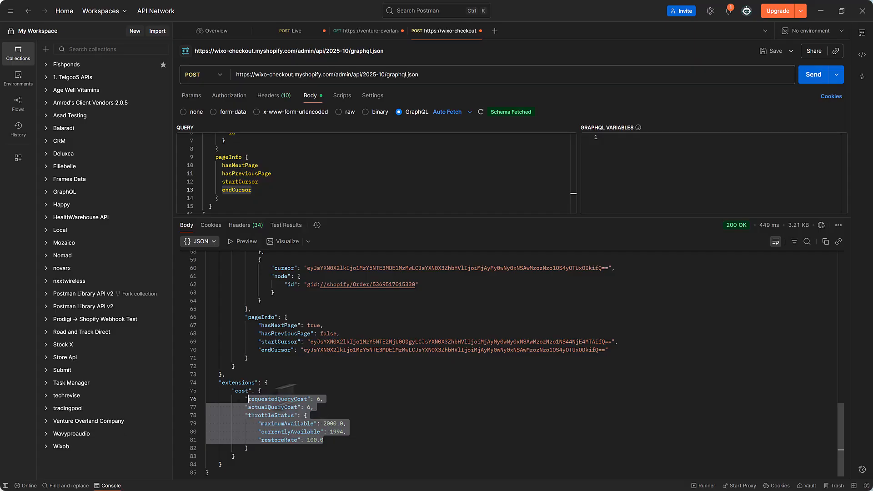
scroll(321, 393, up, 10)
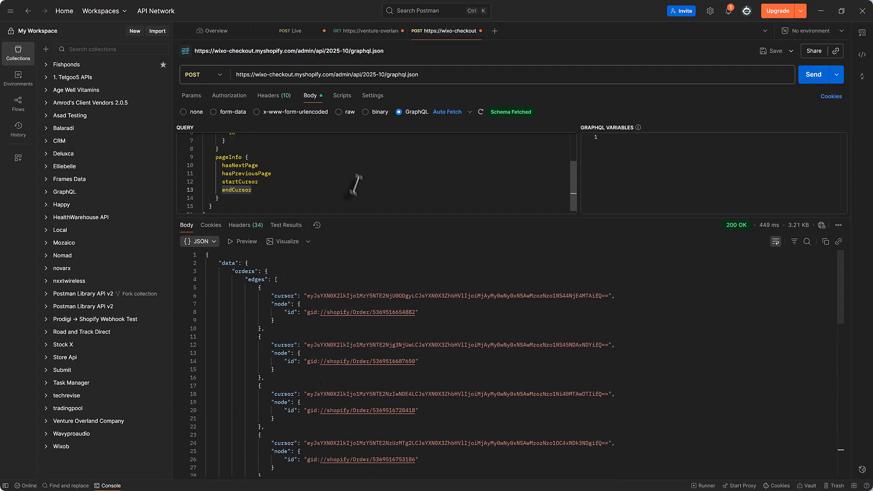
click(363, 212)
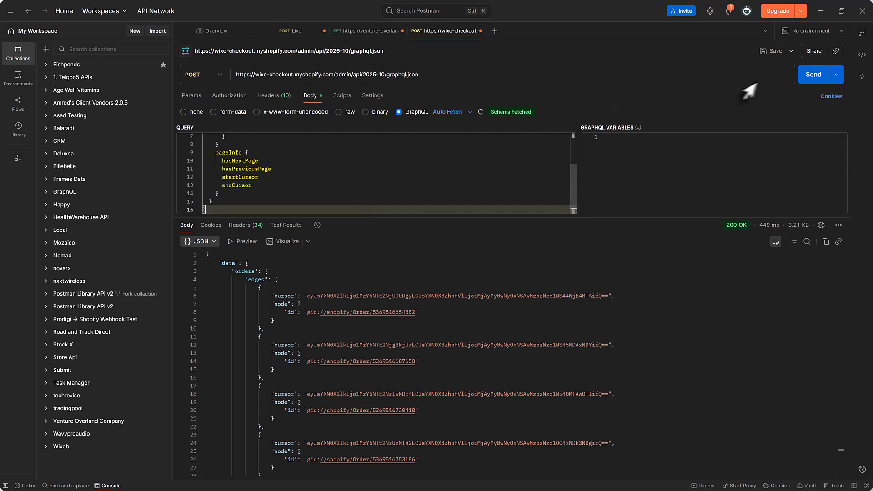
Return to the orders query documentation in the browser, expand the fields under nodes and look through them for the email field
click(822, 12)
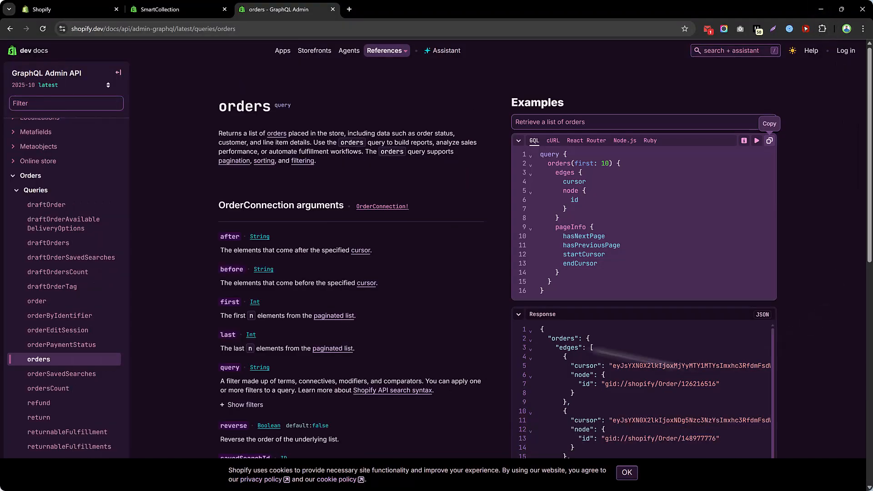
scroll(334, 265, down, 10)
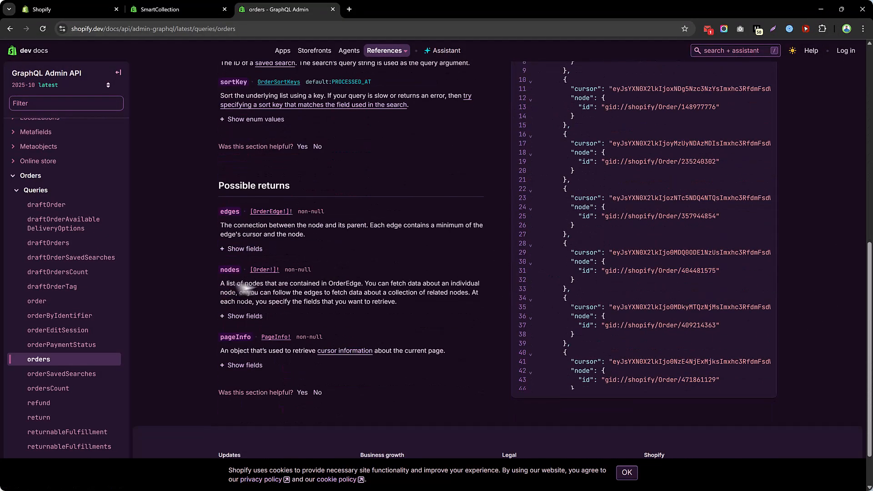
click(250, 317)
scroll(282, 300, down, 2)
scroll(289, 287, down, 6)
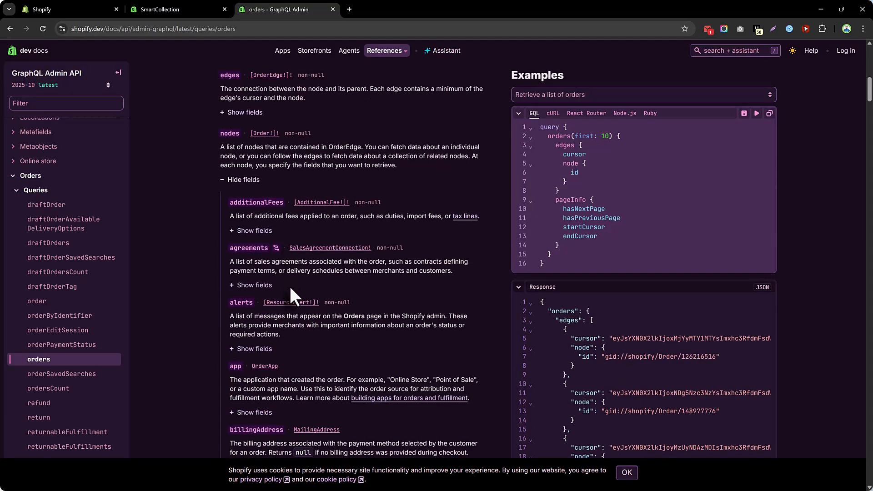
scroll(291, 287, down, 7)
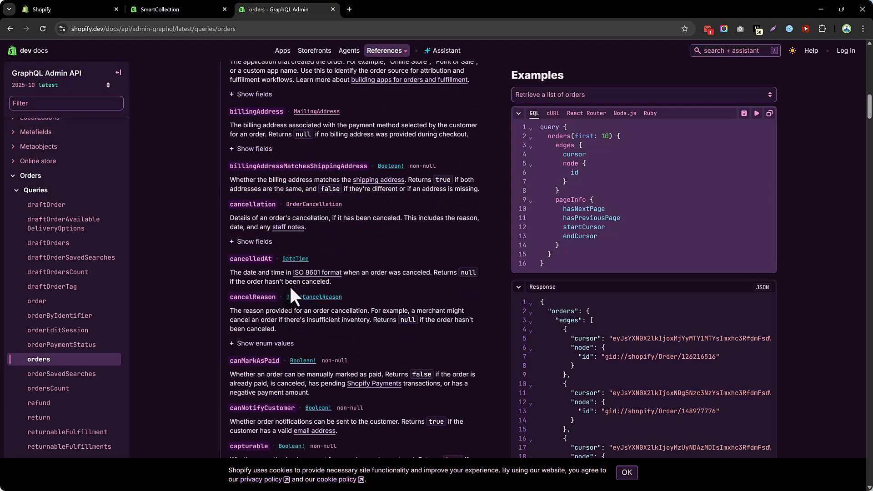
scroll(290, 287, down, 2)
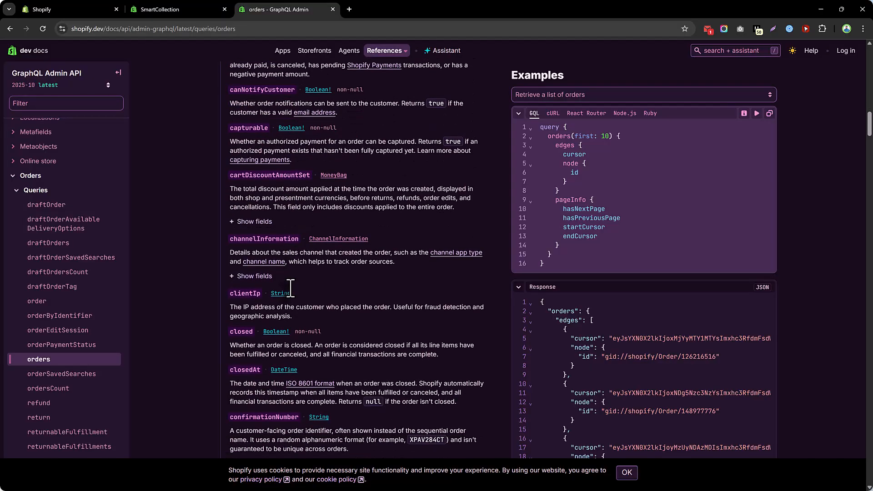
scroll(290, 287, down, 6)
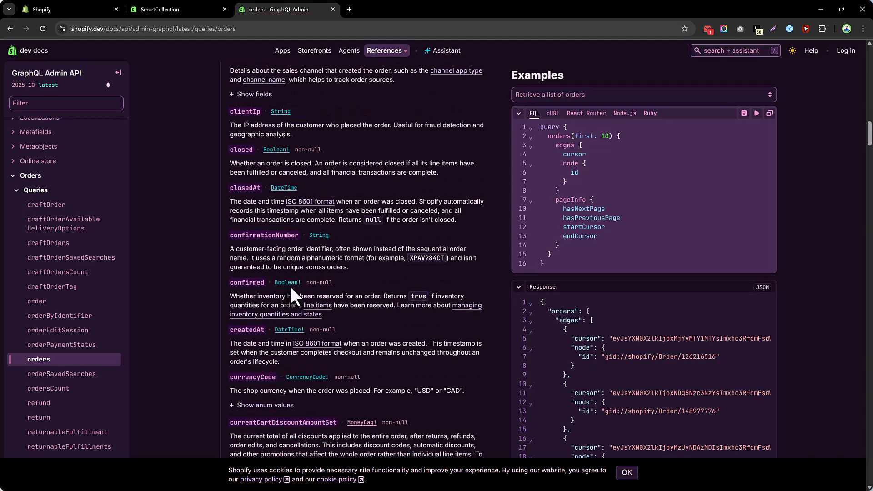
scroll(293, 298, down, 8)
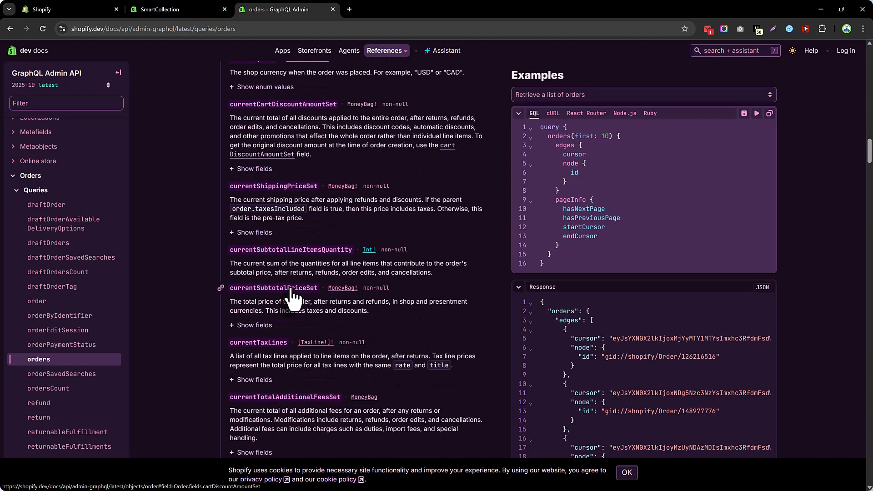
scroll(290, 287, down, 9)
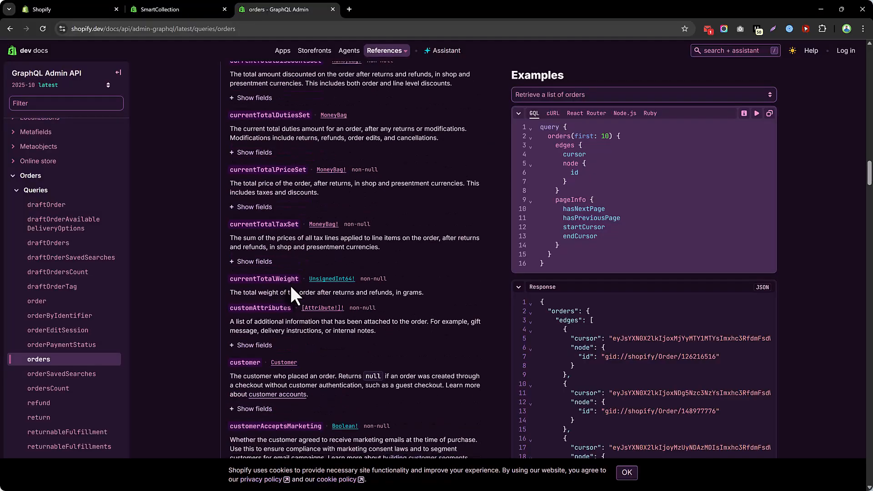
scroll(291, 288, down, 11)
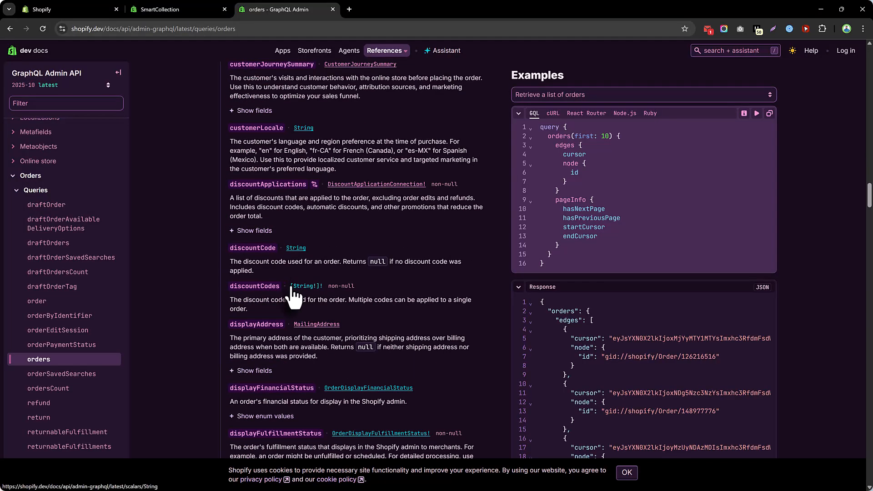
scroll(294, 298, down, 4)
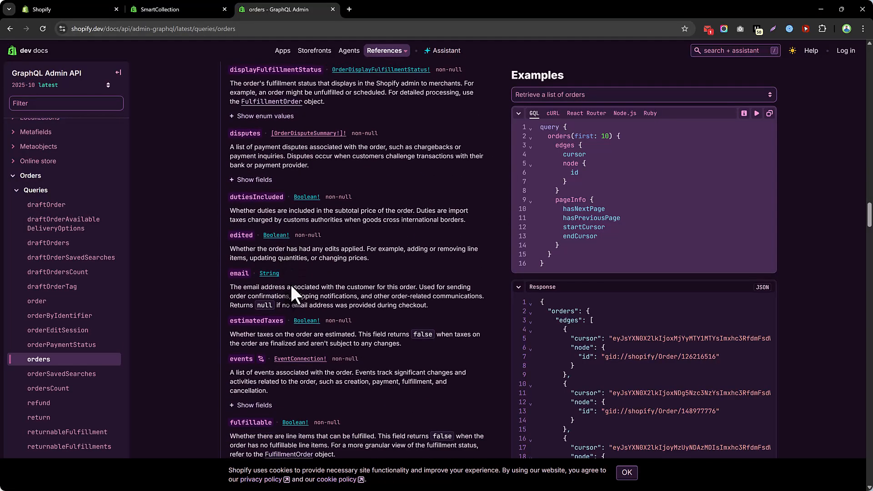
drag(229, 273, 247, 273)
Switch to Postman, insert the email field below id inside the orders query's node, and send the request
key(alt+Tab)
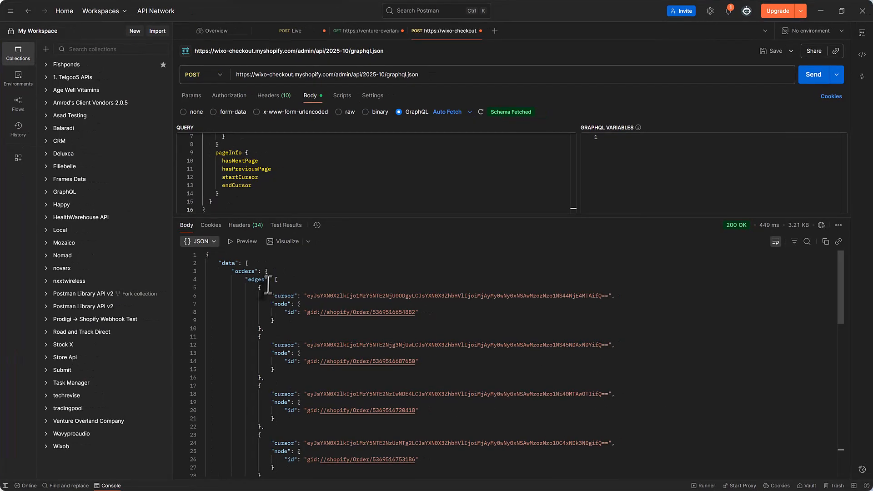
click(244, 178)
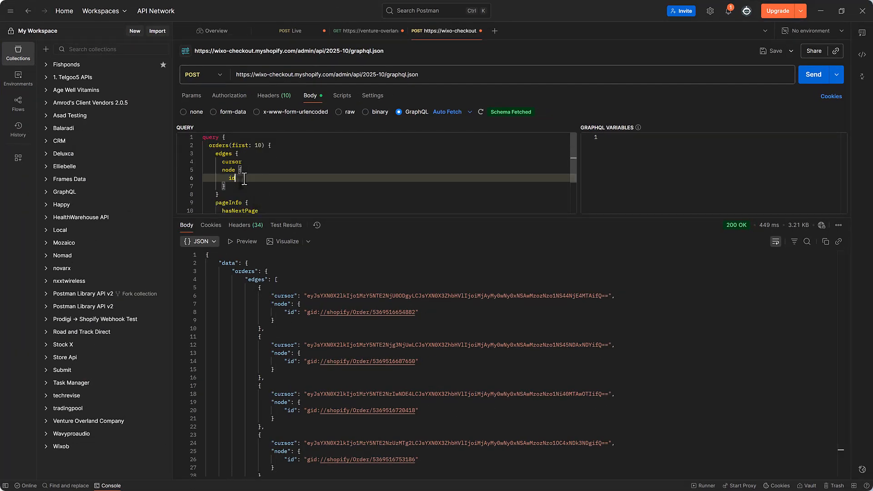
key(Return)
text(email)
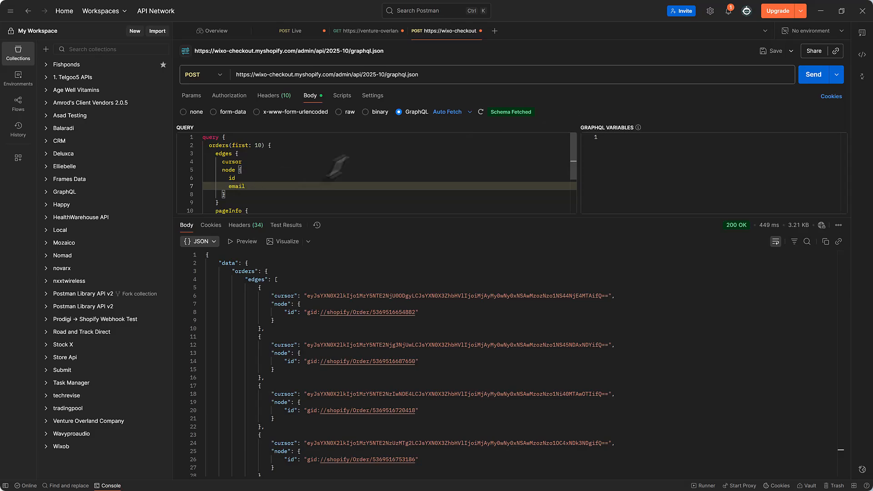
click(814, 75)
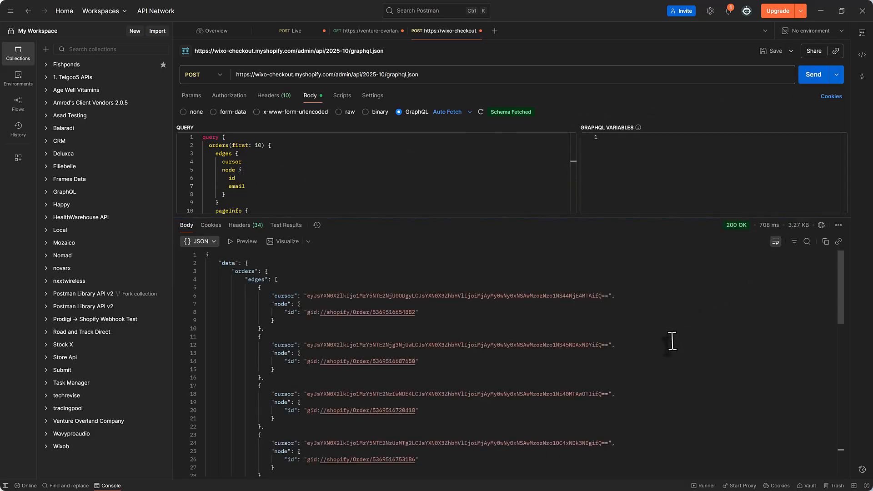
Examine the email values returned for the orders in the response
double_click(293, 320)
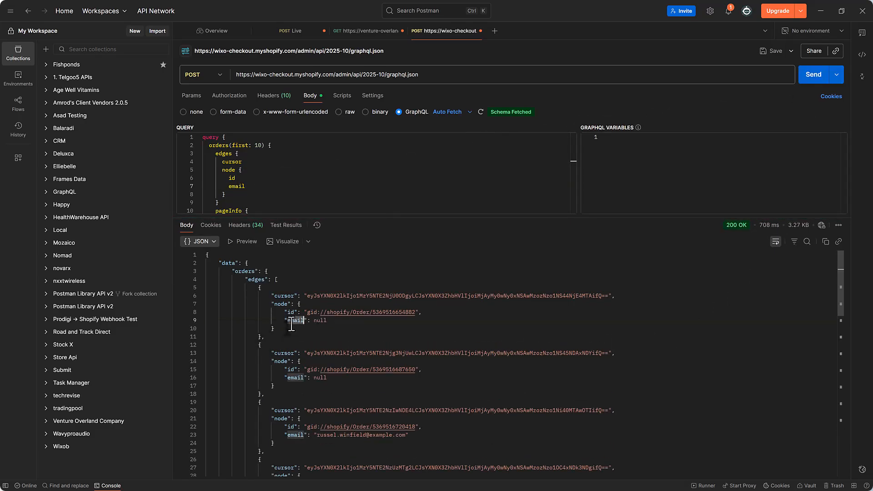
scroll(341, 323, down, 2)
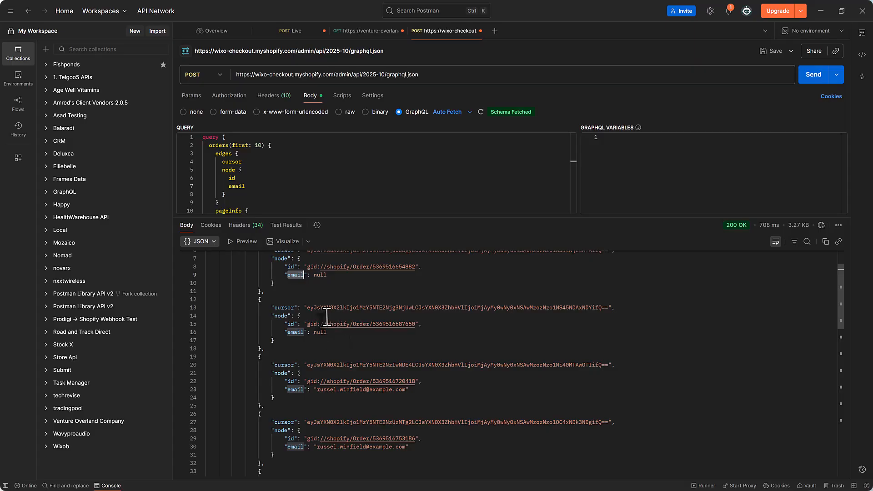
scroll(327, 317, up, 1)
scroll(318, 346, down, 2)
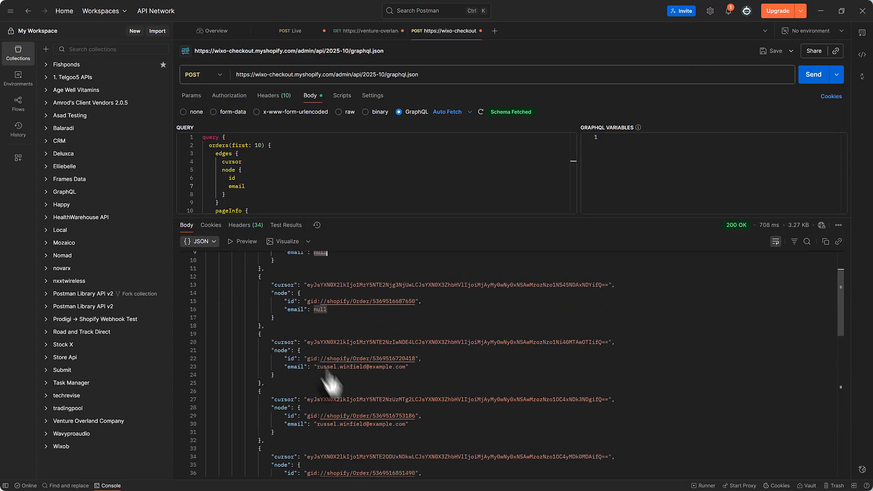
click(320, 424)
drag(320, 424, 409, 424)
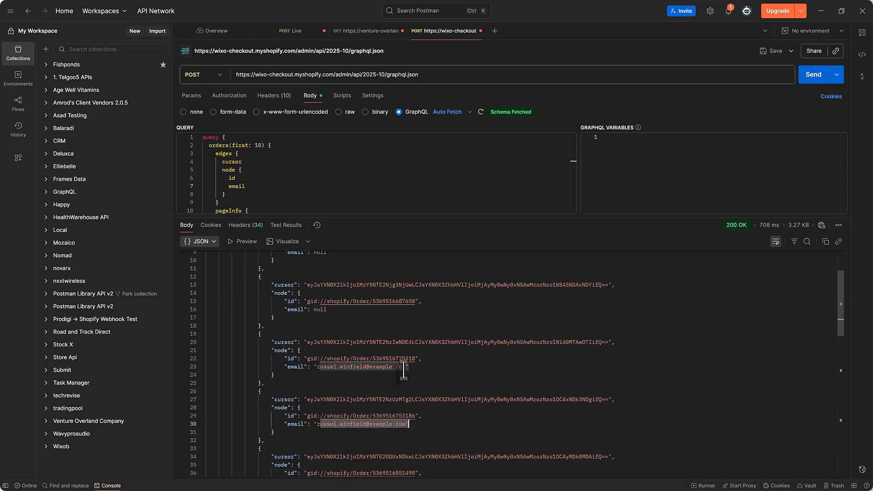
scroll(403, 366, down, 6)
scroll(403, 366, down, 3)
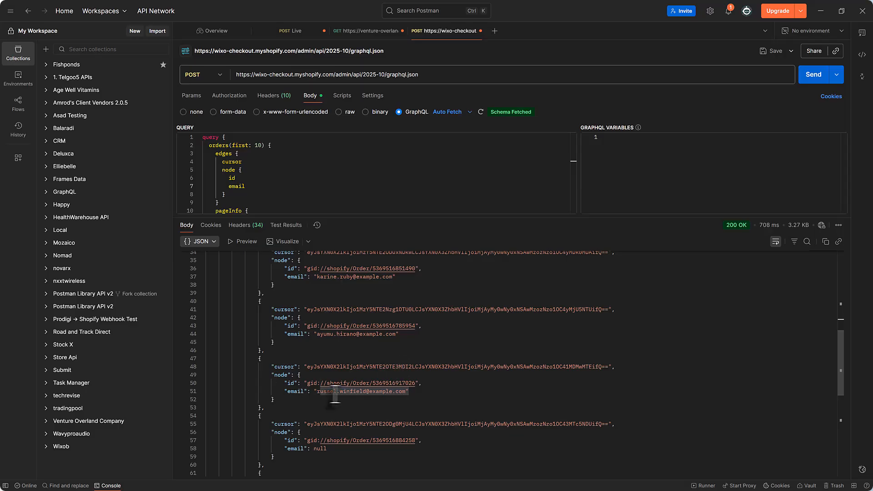